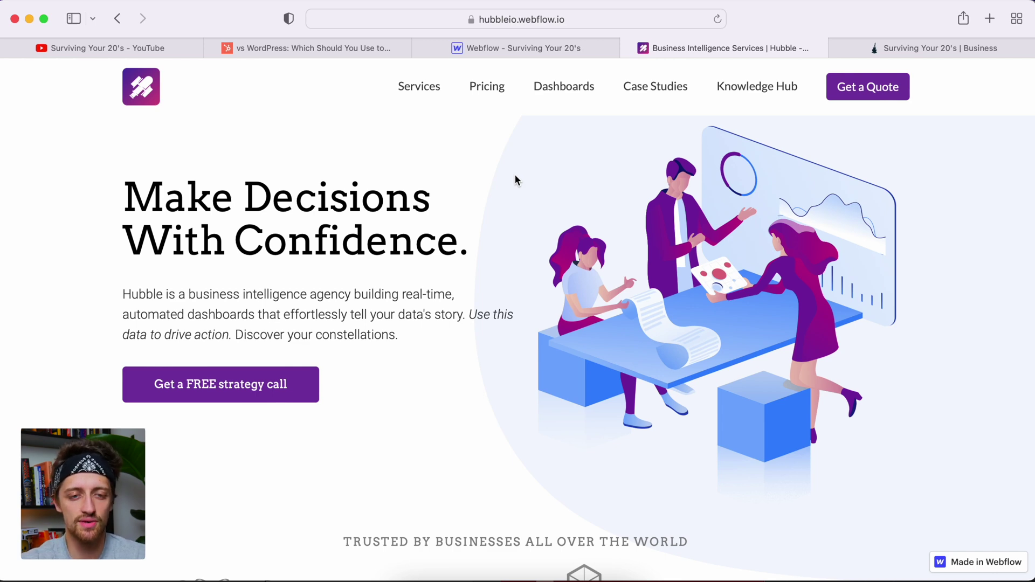
# Step: Scroll the Hubble site to review its sticky navbar, then switch to the Surviving Your 20's Business page
pyautogui.scroll(-3, 515, 176)
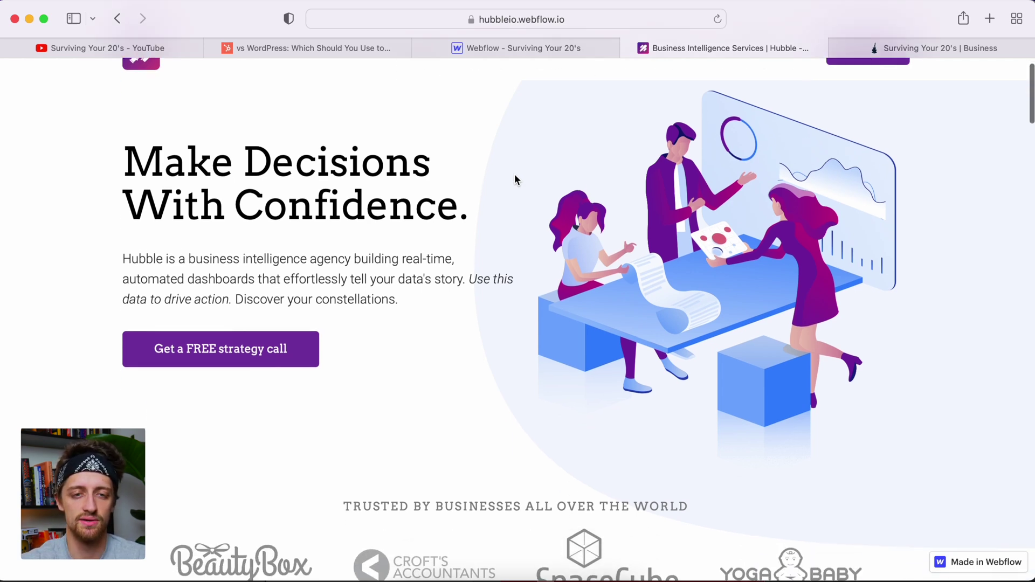
pyautogui.scroll(3, 515, 178)
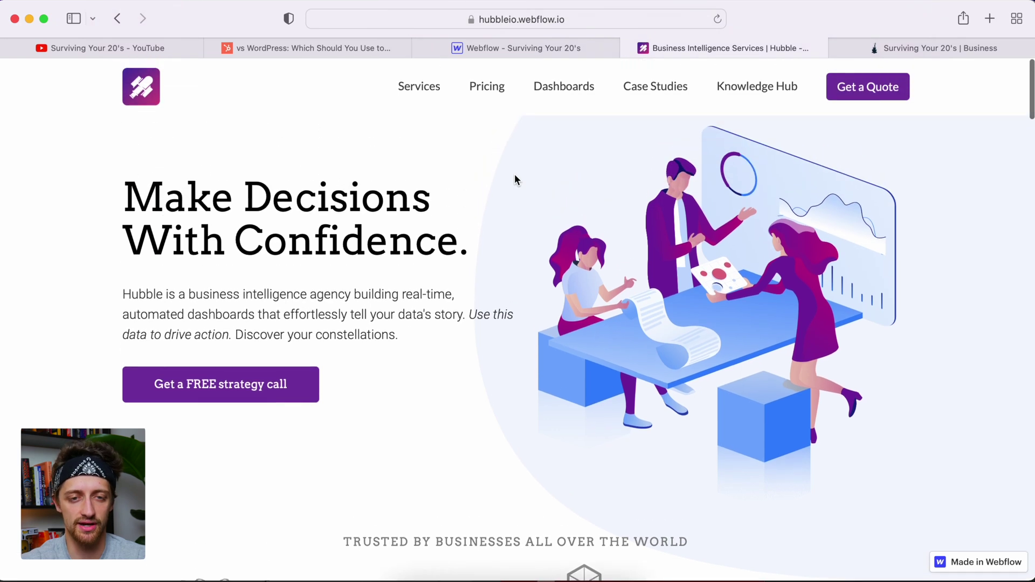
pyautogui.scroll(2, 514, 178)
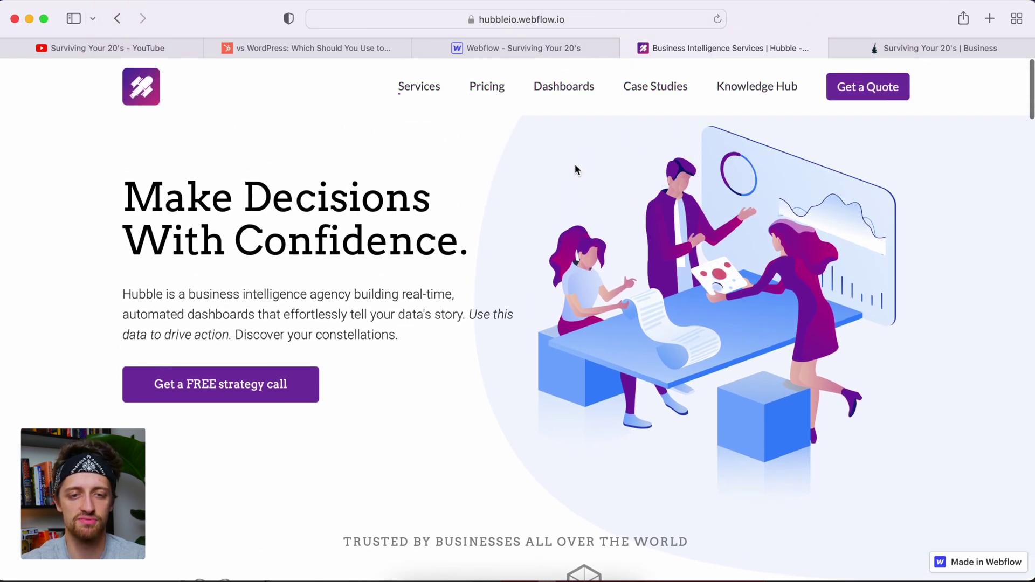
pyautogui.scroll(-2, 586, 215)
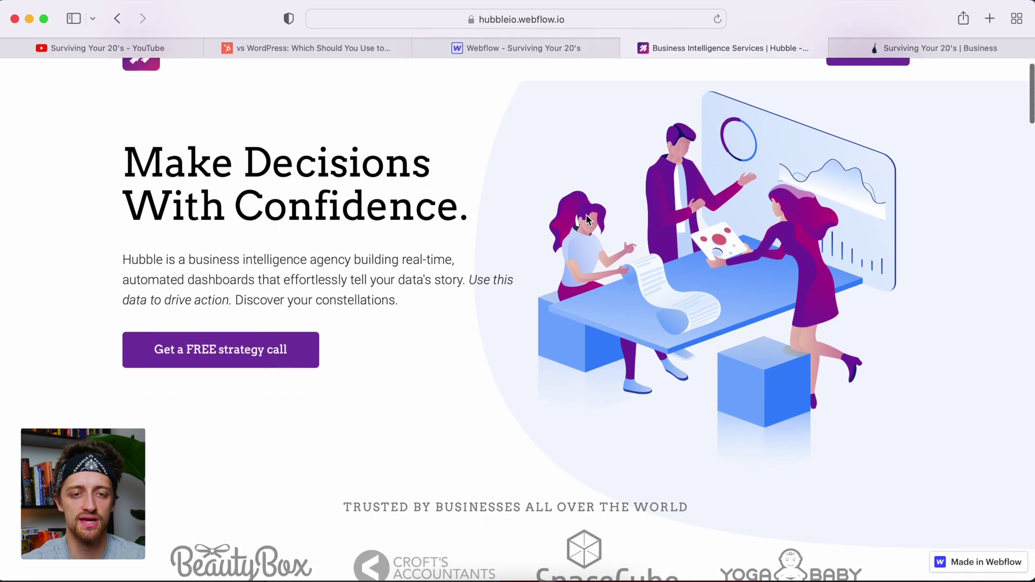
pyautogui.scroll(-2, 587, 214)
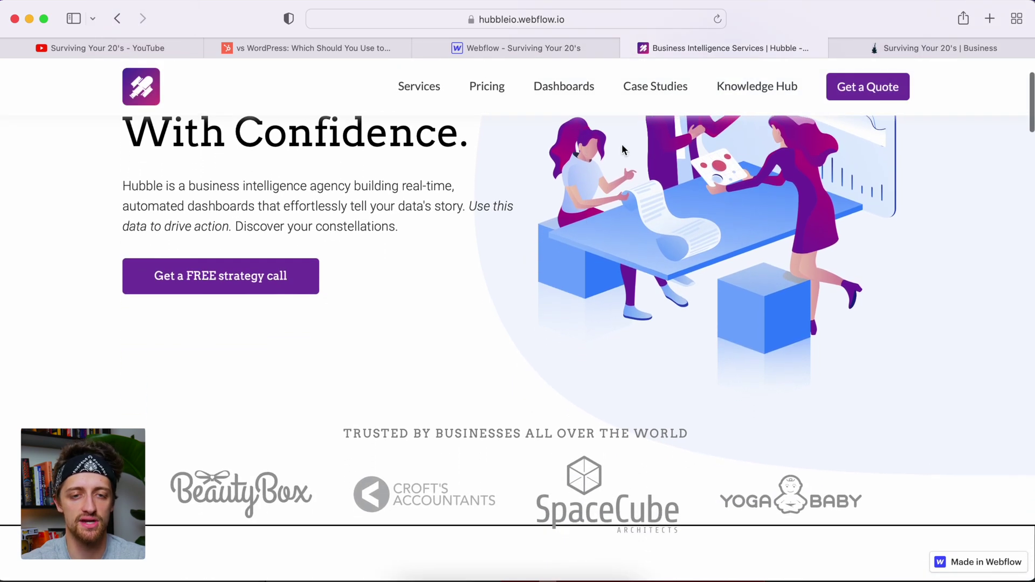
pyautogui.click(907, 47)
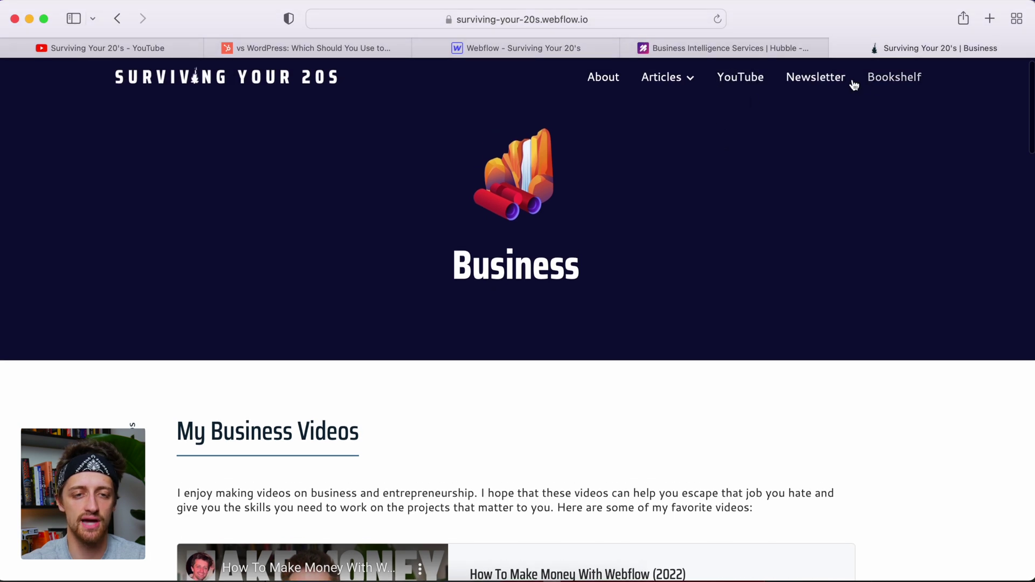
# Step: Scroll the Surviving Your 20's Business page up and down to watch its navbar turn white
pyautogui.scroll(1, 698, 115)
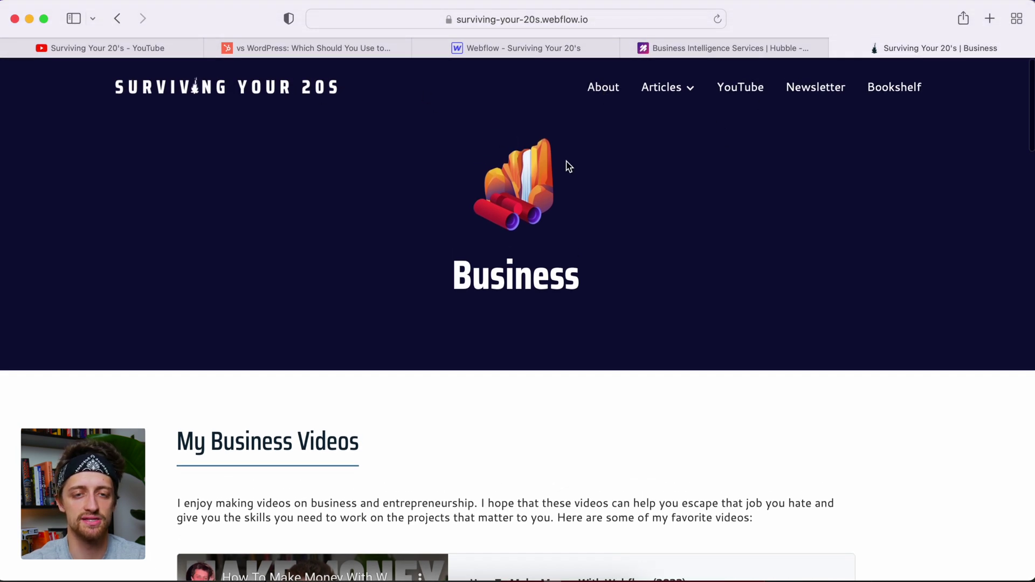
pyautogui.scroll(-3, 569, 166)
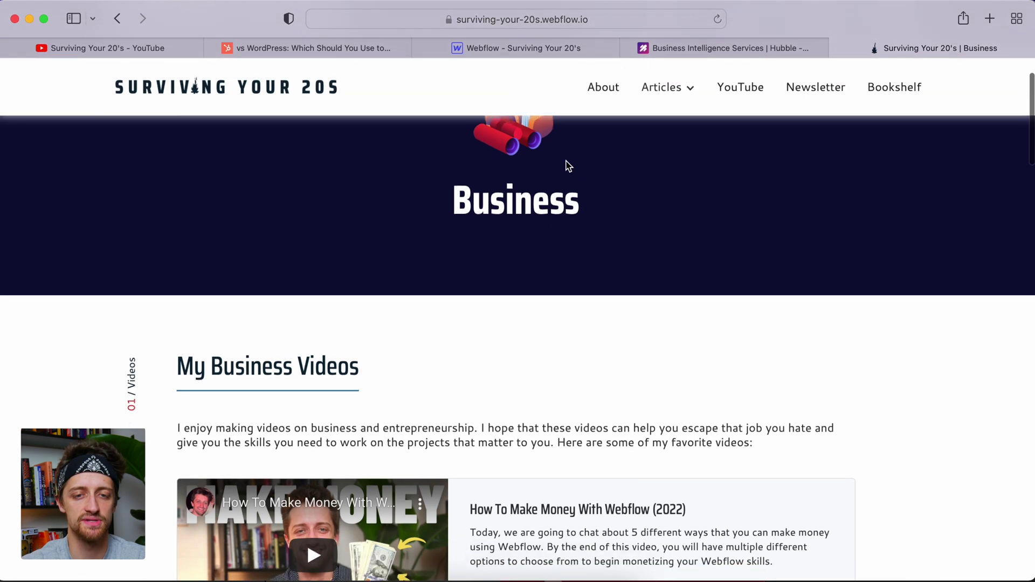
pyautogui.scroll(-5, 568, 166)
pyautogui.moveTo(671, 92)
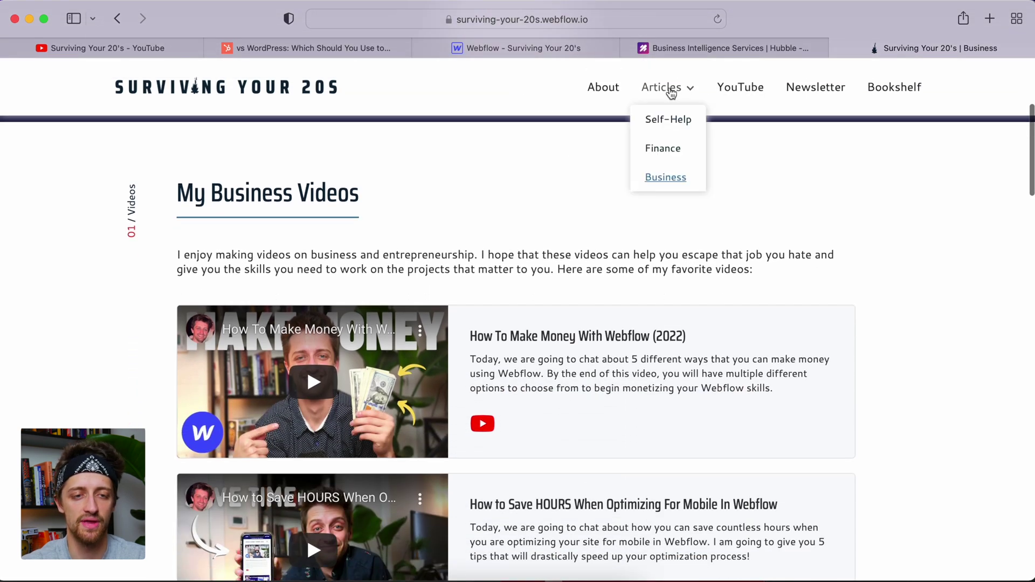
pyautogui.scroll(-10, 653, 242)
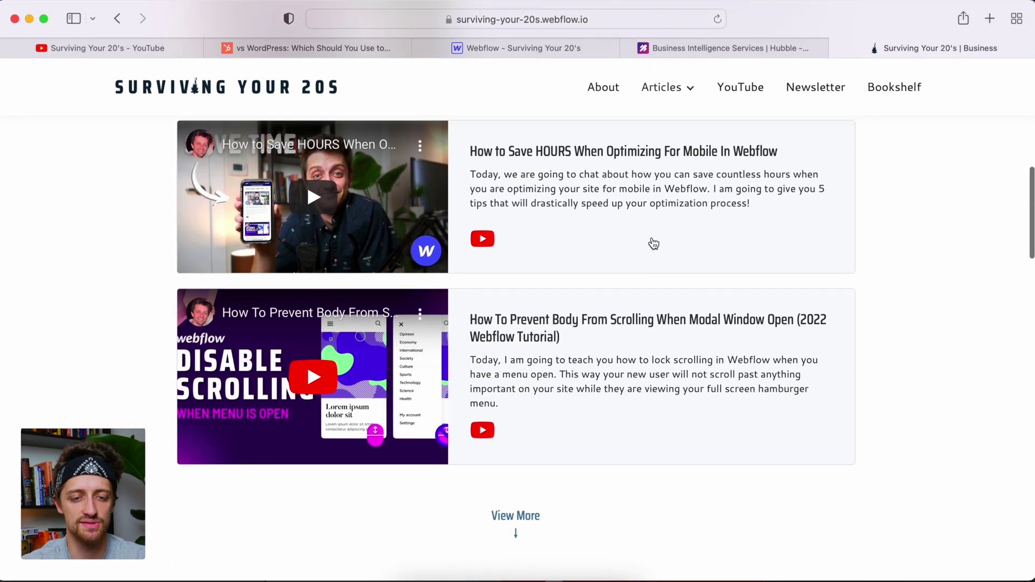
pyautogui.scroll(-13, 653, 244)
pyautogui.scroll(19, 654, 243)
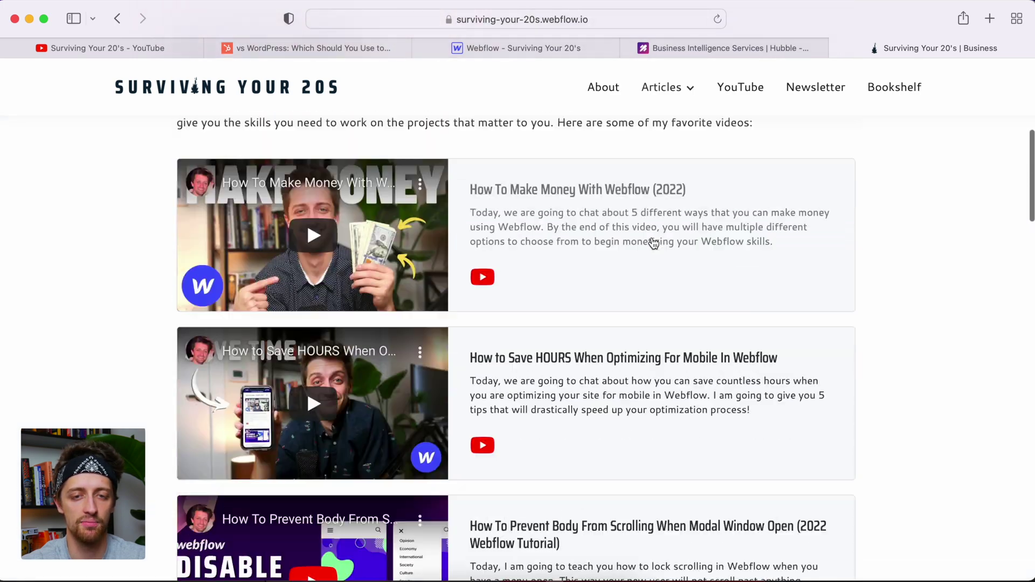
pyautogui.scroll(10, 652, 242)
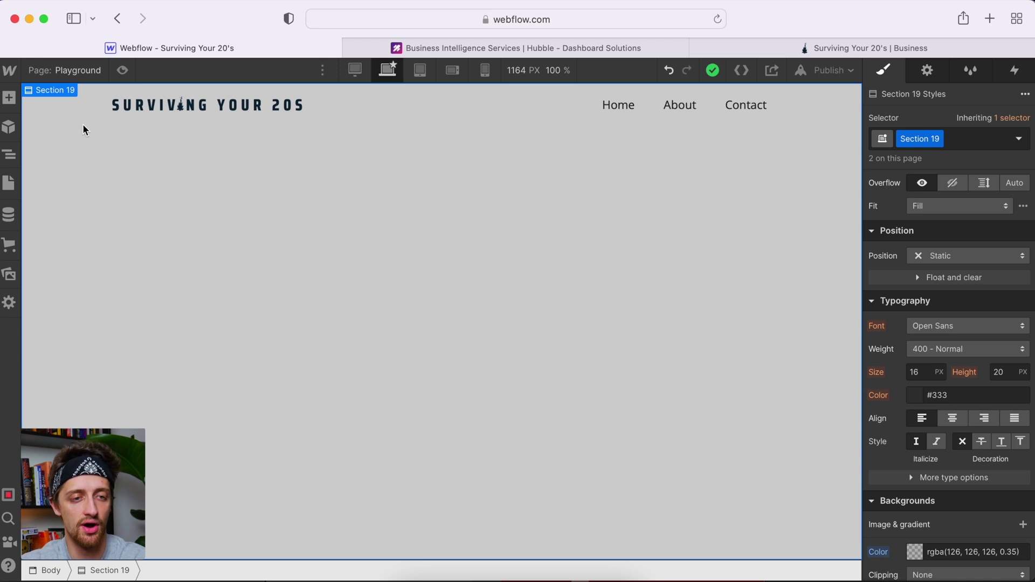
pyautogui.click(67, 116)
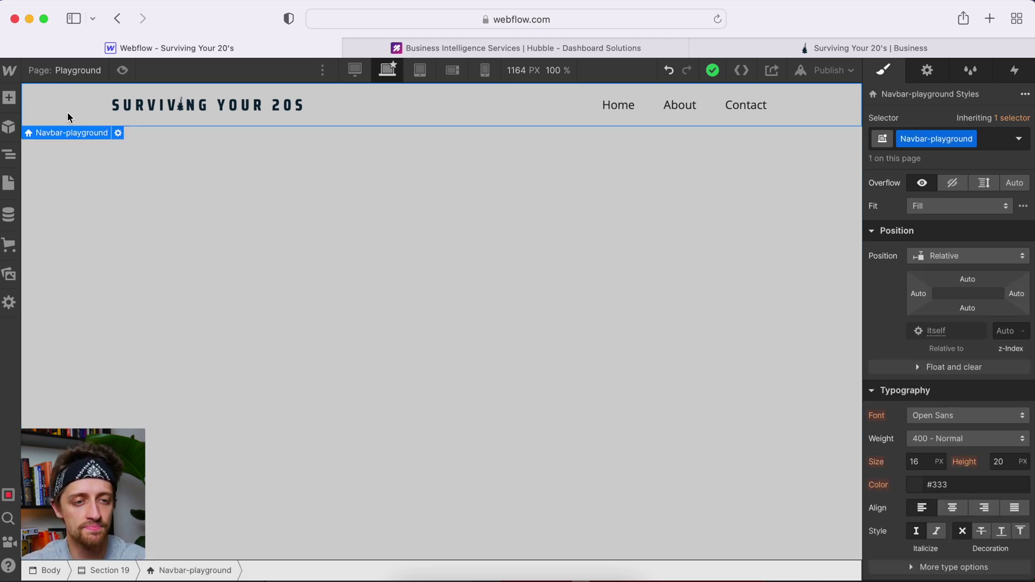
pyautogui.click(145, 108)
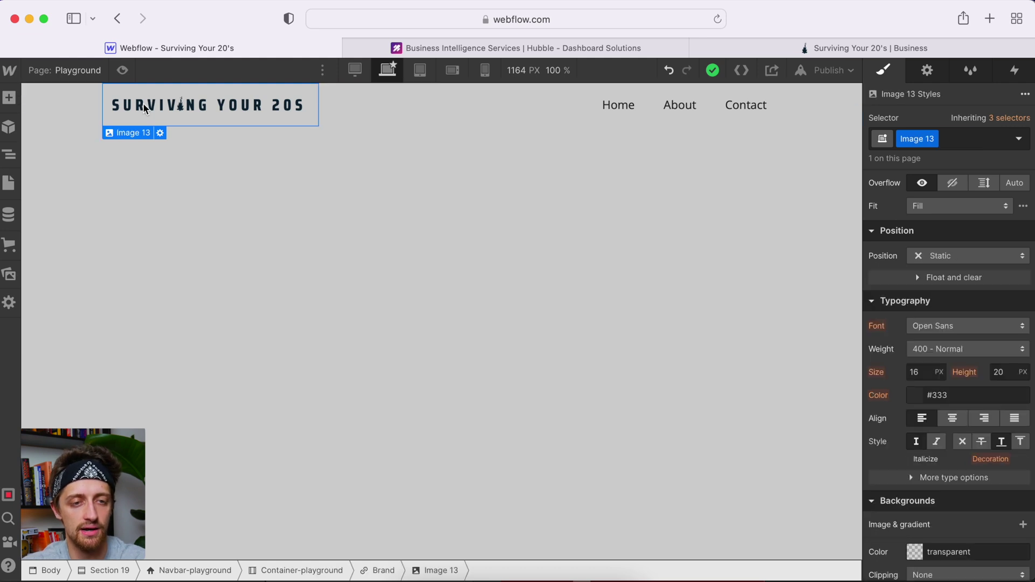
pyautogui.click(65, 108)
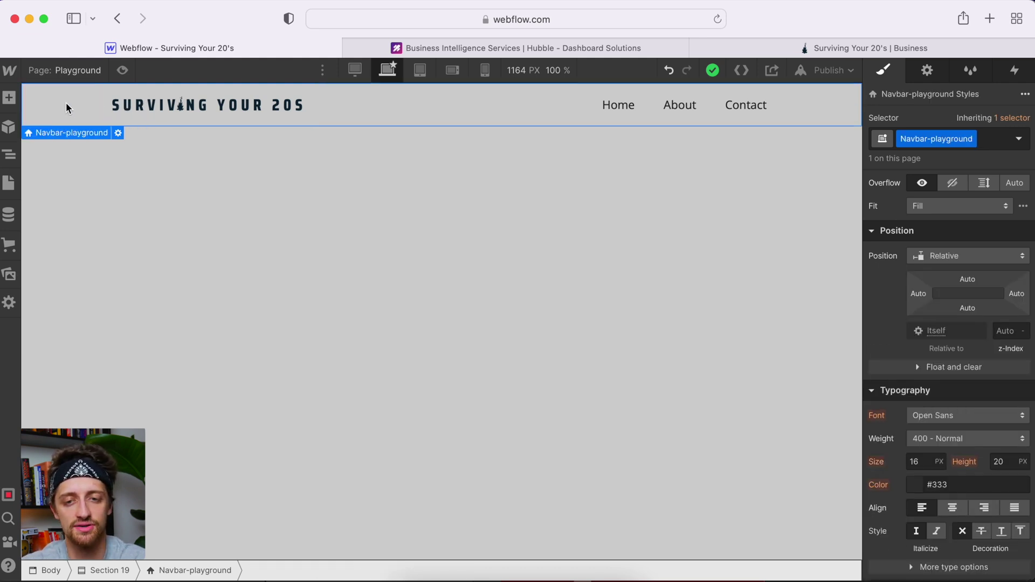
pyautogui.click(499, 109)
pyautogui.click(644, 119)
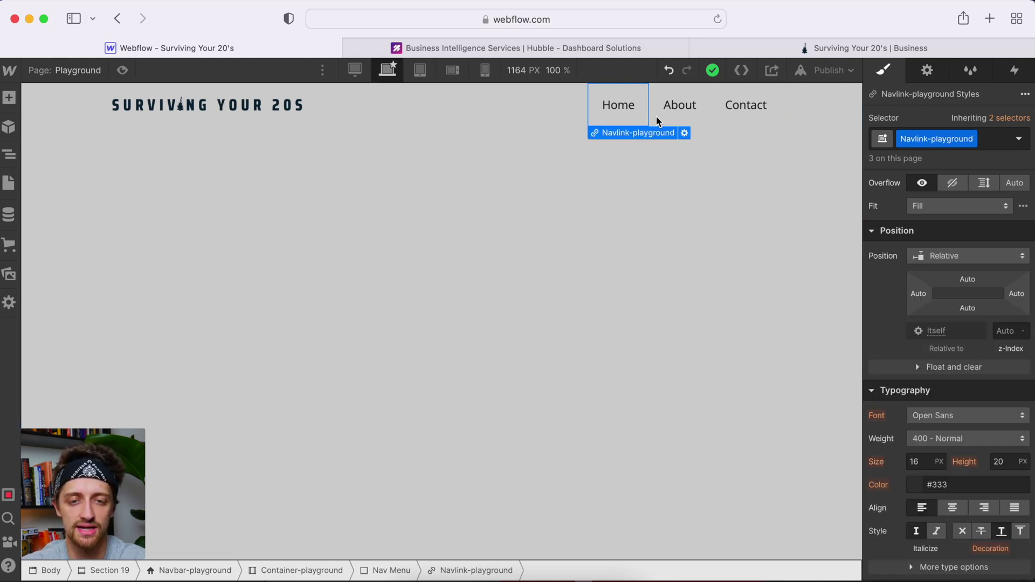
pyautogui.click(681, 114)
pyautogui.click(752, 112)
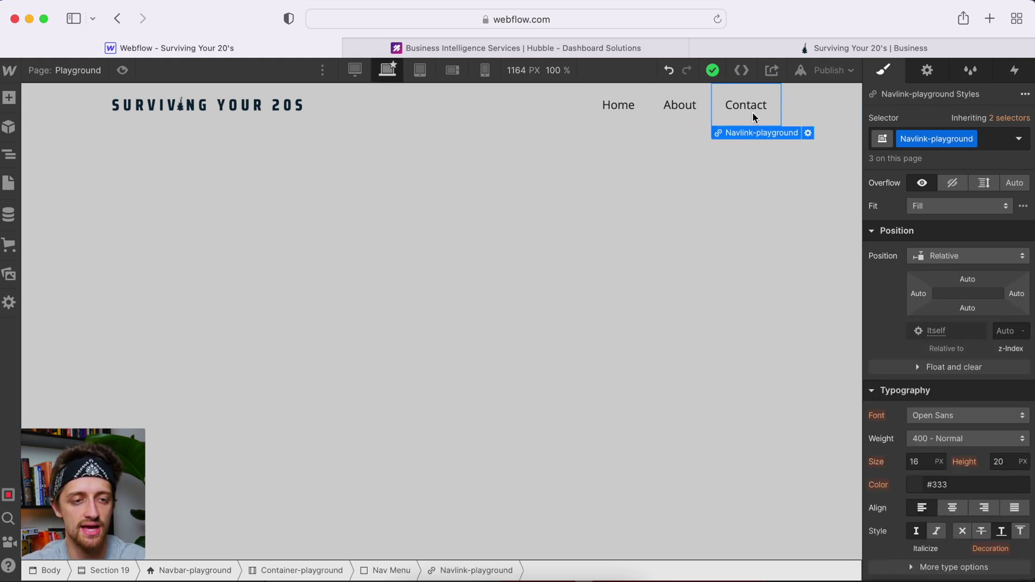
pyautogui.click(57, 97)
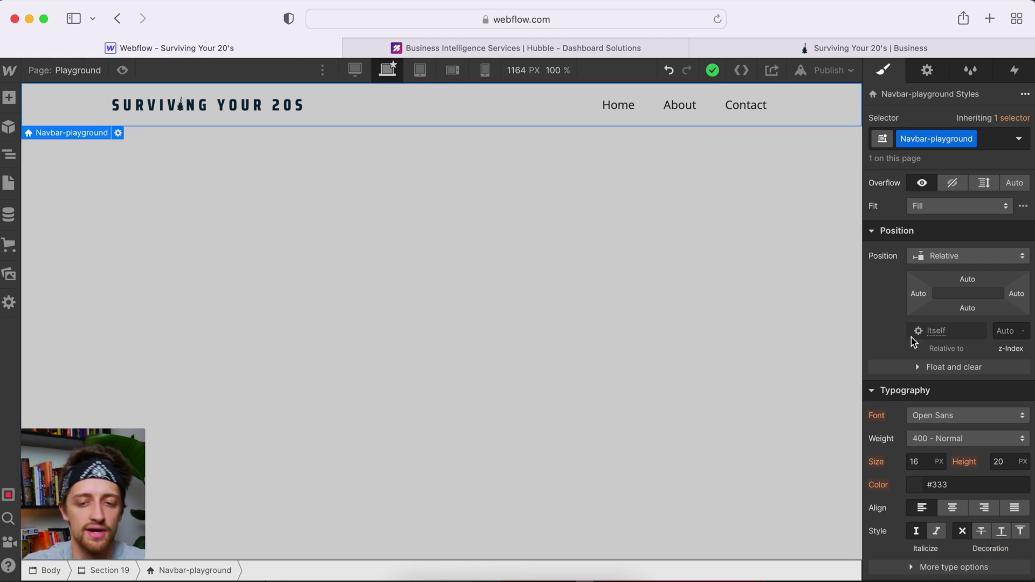
pyautogui.scroll(-5, 940, 437)
pyautogui.scroll(-1, 941, 436)
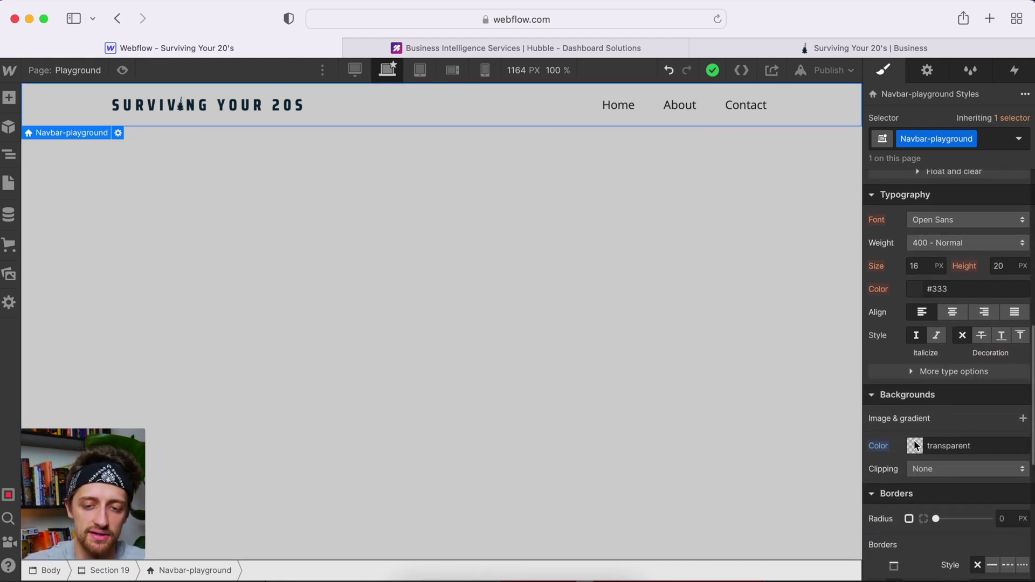
pyautogui.scroll(-3, 915, 445)
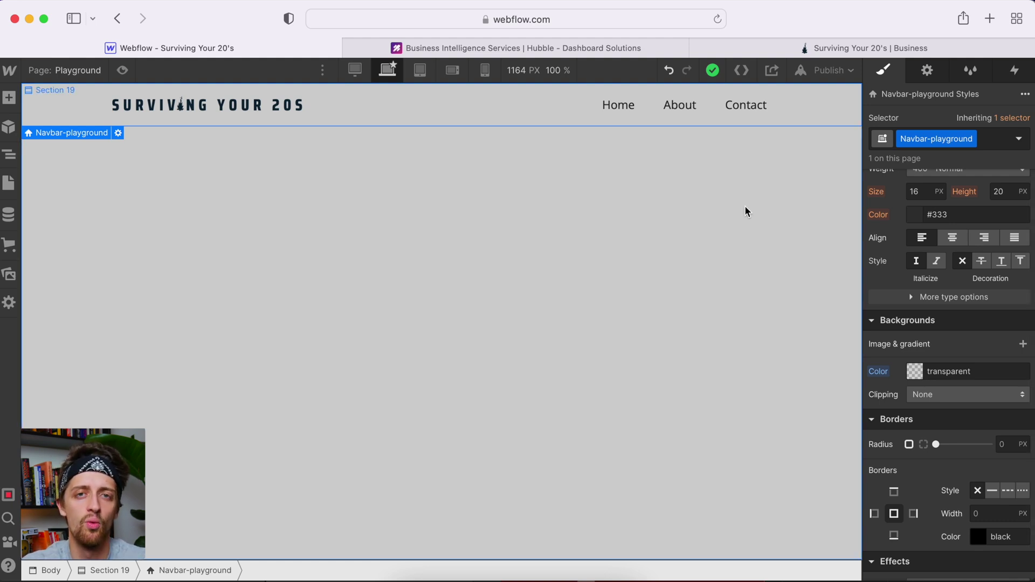
pyautogui.press('super+z')
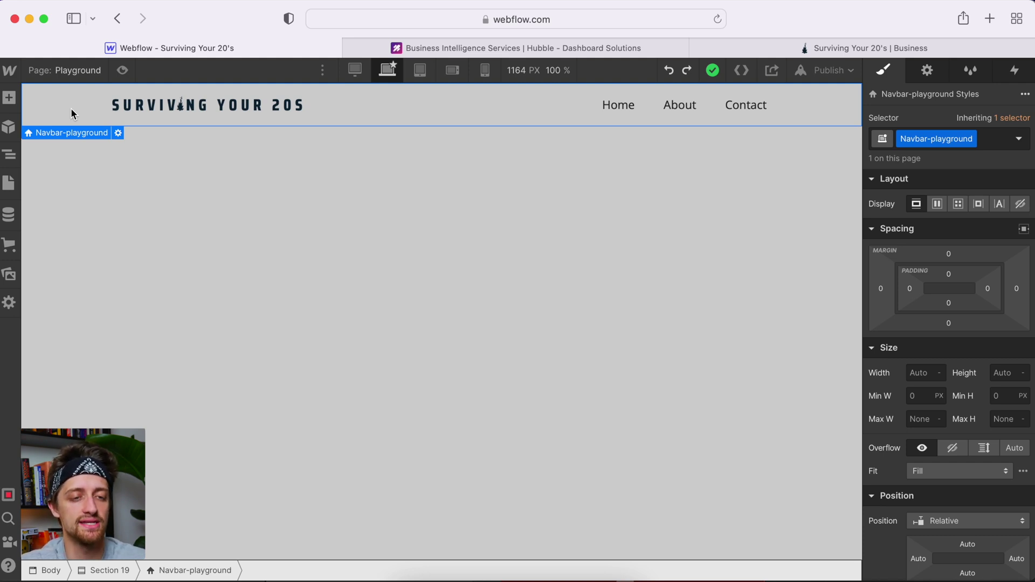
# Step: Paste a copy of the navbar below the original and give it a 'fix' combo class
pyautogui.press('super+v')
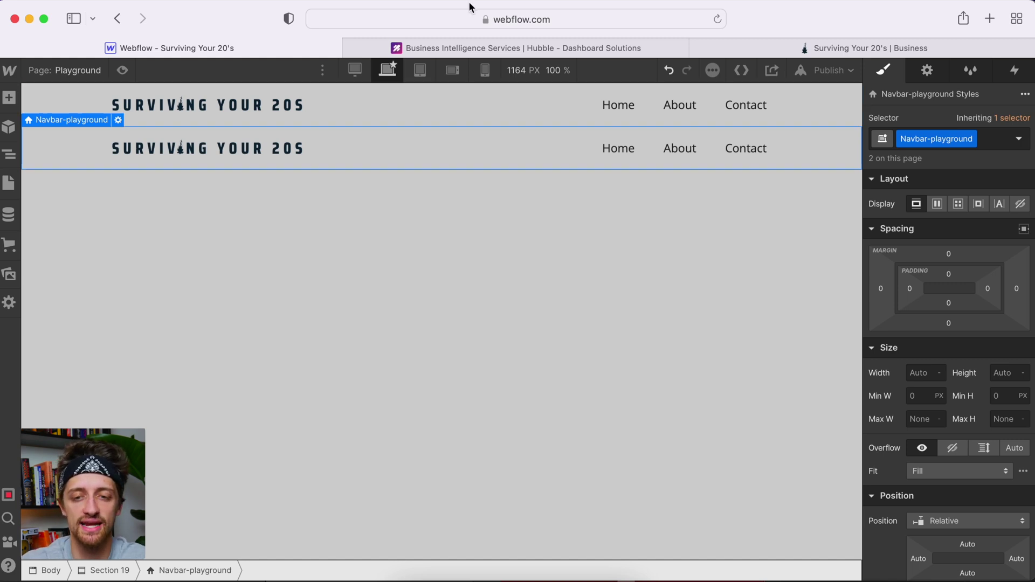
pyautogui.click(988, 139)
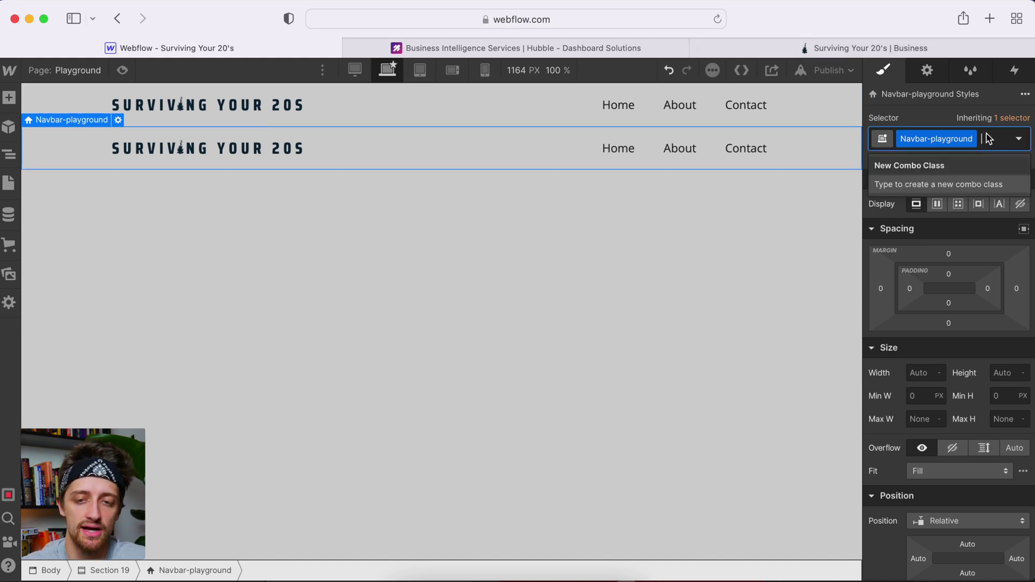
pyautogui.write('fixed')
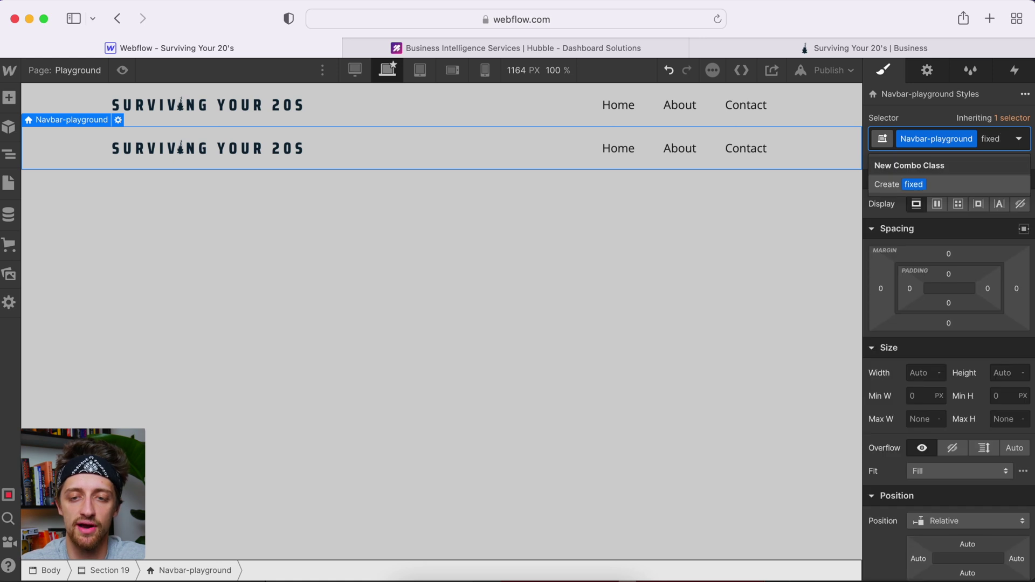
pyautogui.press('Return')
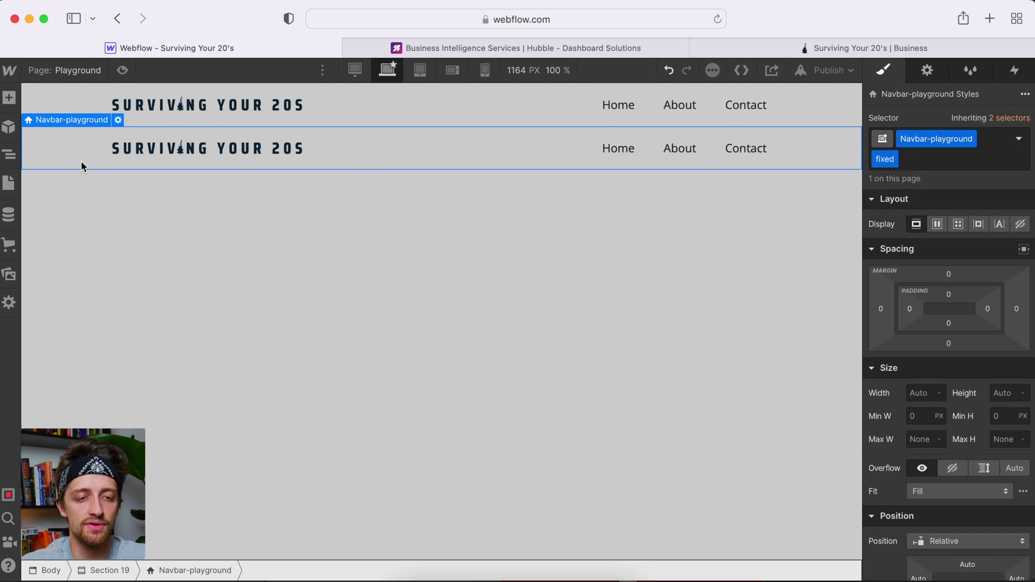
# Step: Set the navbar copy's background to pure white (#ffffff), reselect it, and bring up the Hubble site
pyautogui.scroll(-5, 917, 275)
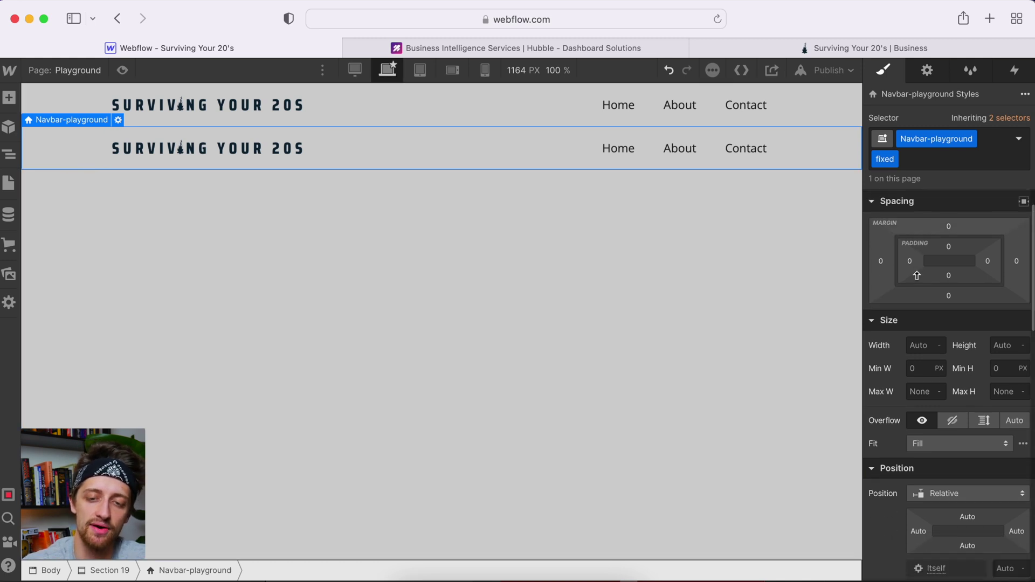
pyautogui.scroll(-8, 917, 275)
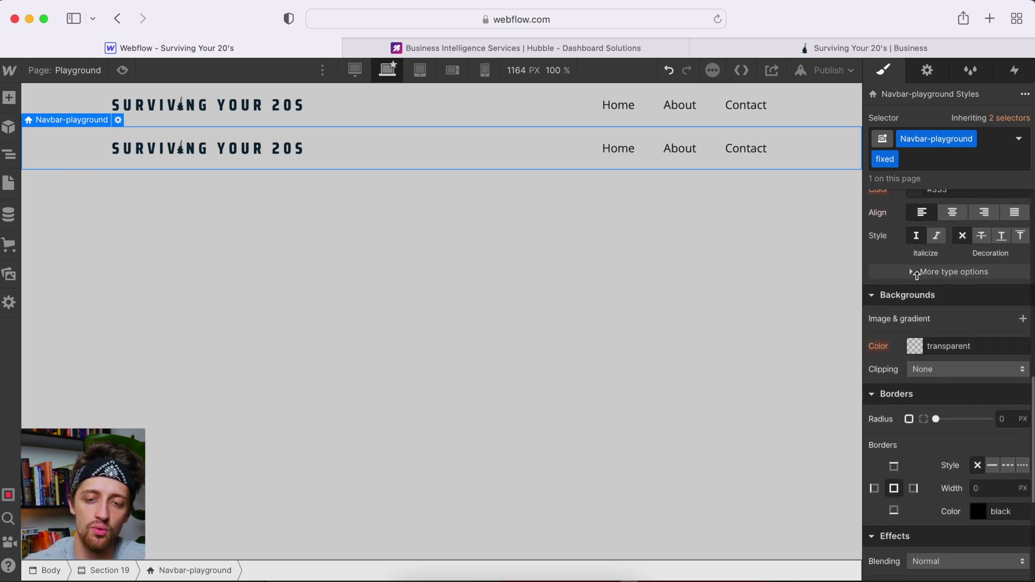
pyautogui.click(919, 298)
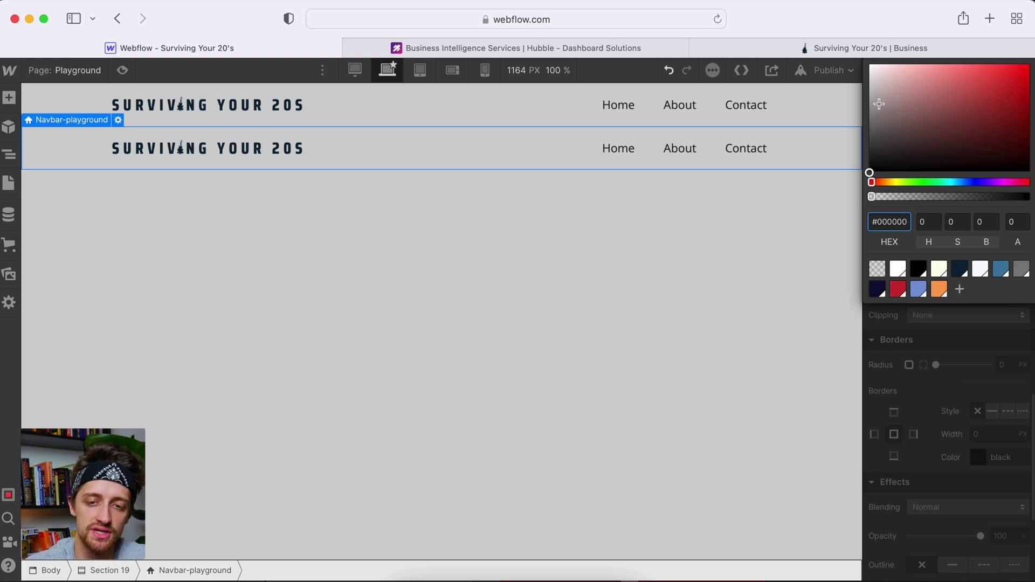
pyautogui.moveTo(880, 97); pyautogui.dragTo(858, 50)
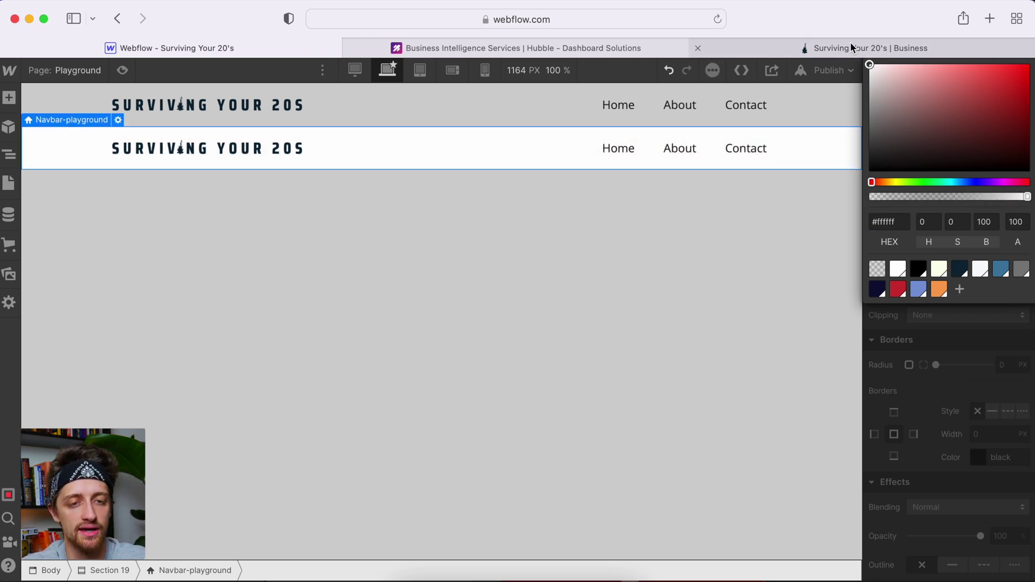
pyautogui.click(423, 112)
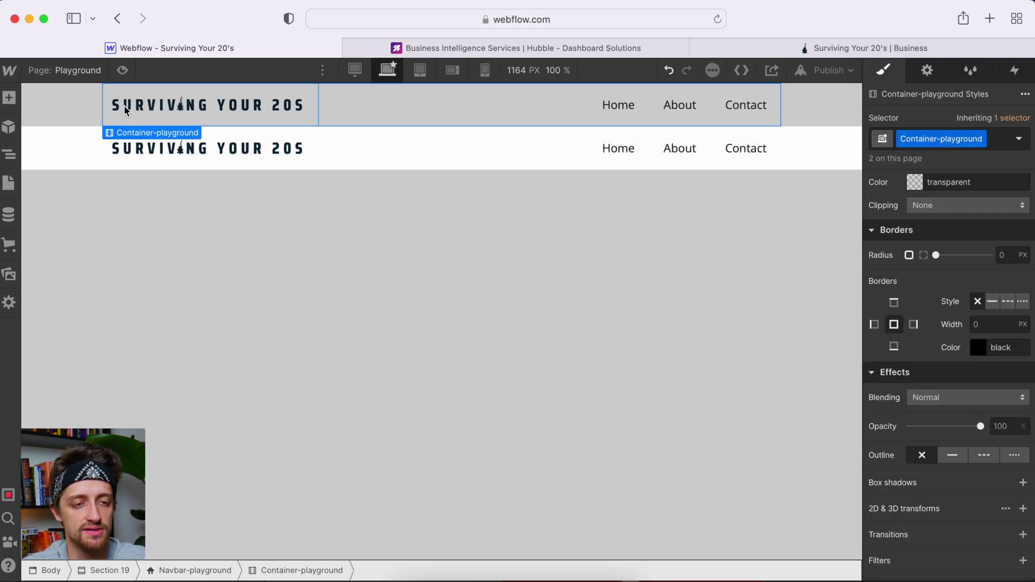
pyautogui.click(92, 117)
pyautogui.click(65, 162)
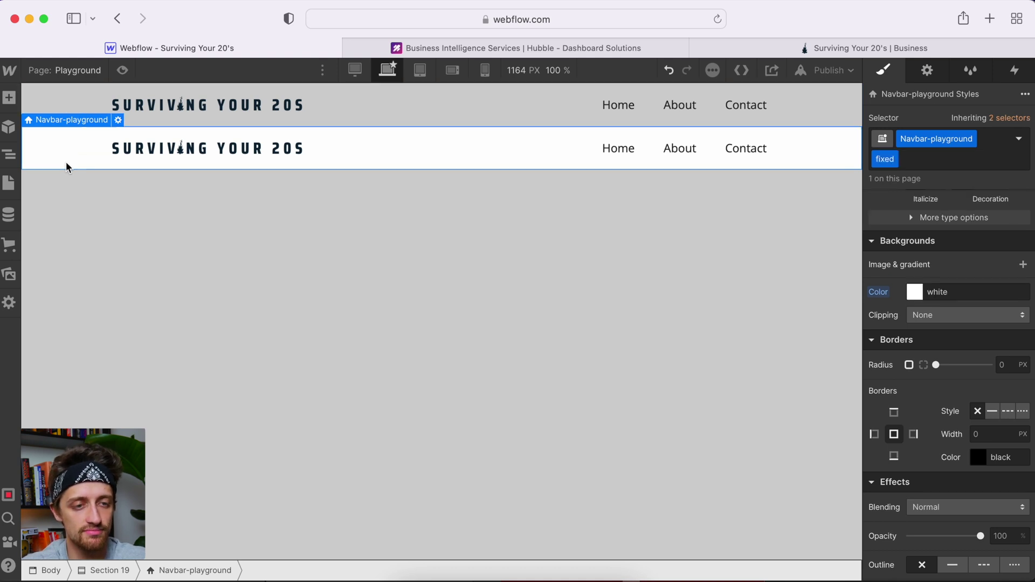
pyautogui.click(507, 45)
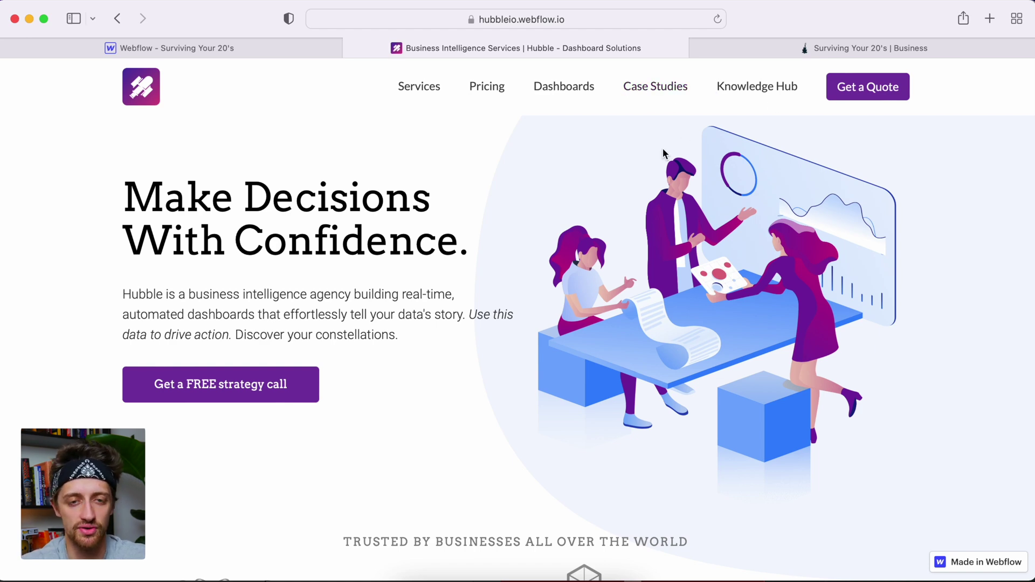
pyautogui.scroll(-2, 627, 171)
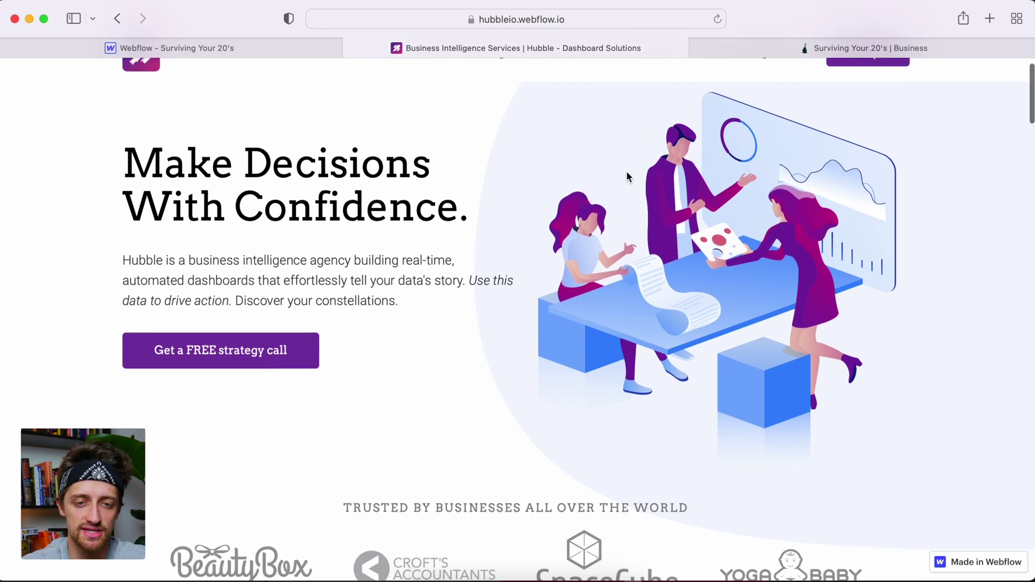
pyautogui.scroll(2, 626, 171)
pyautogui.scroll(-2, 627, 170)
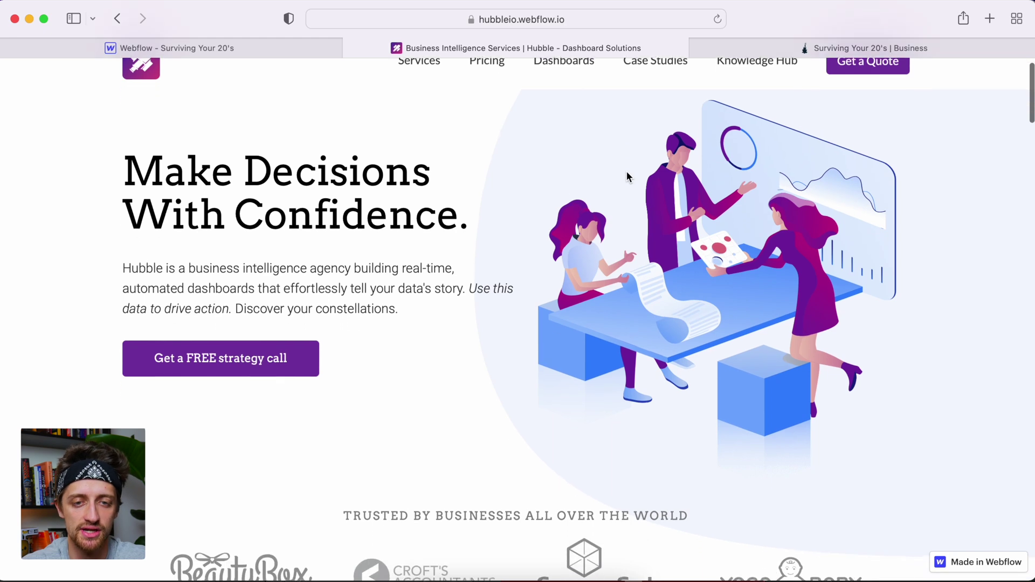
pyautogui.scroll(2, 626, 170)
pyautogui.click(185, 51)
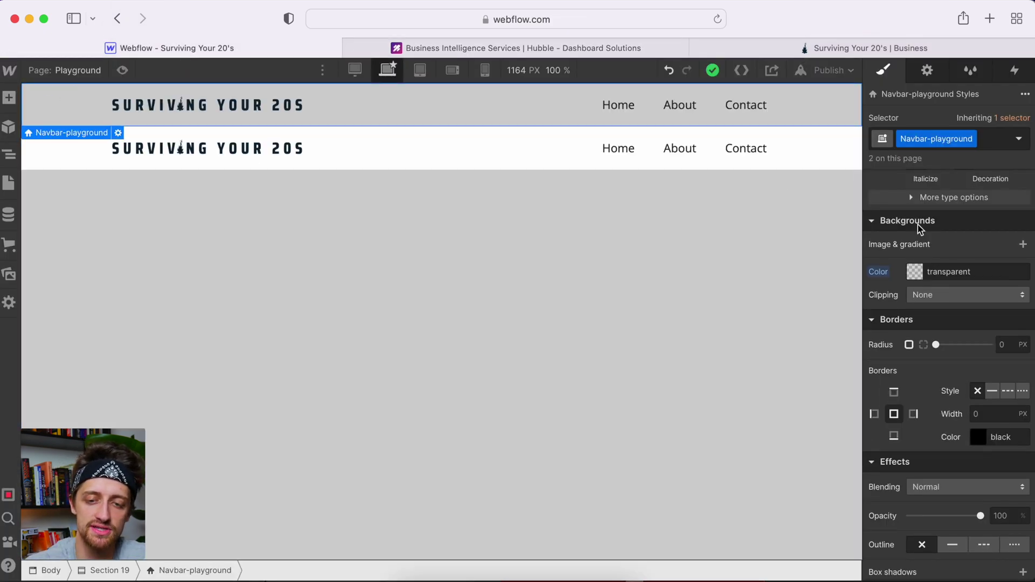
# Step: Set the Navbar-playground style's position to Relative and reselect the white second navbar
pyautogui.scroll(12, 944, 259)
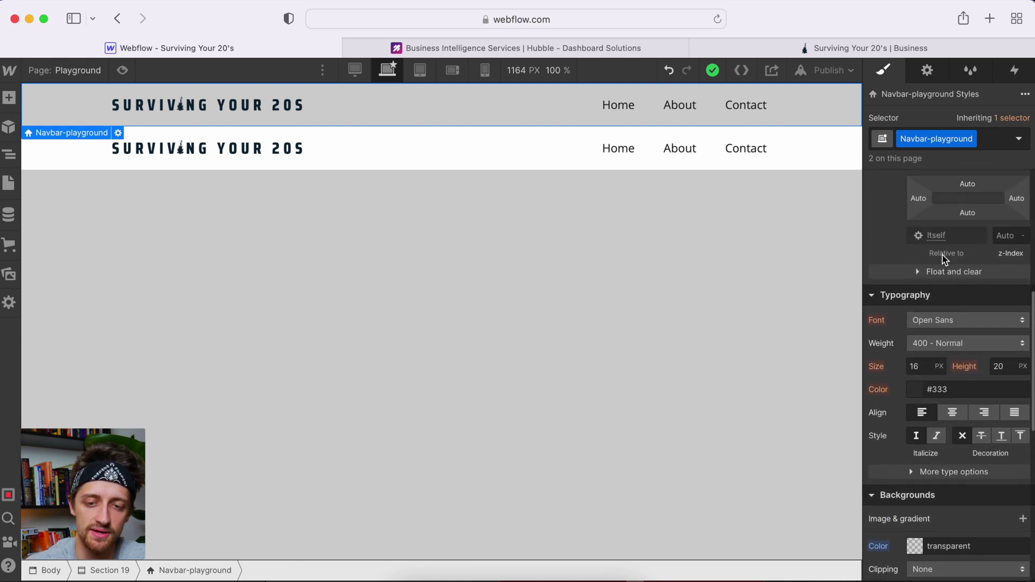
pyautogui.click(953, 258)
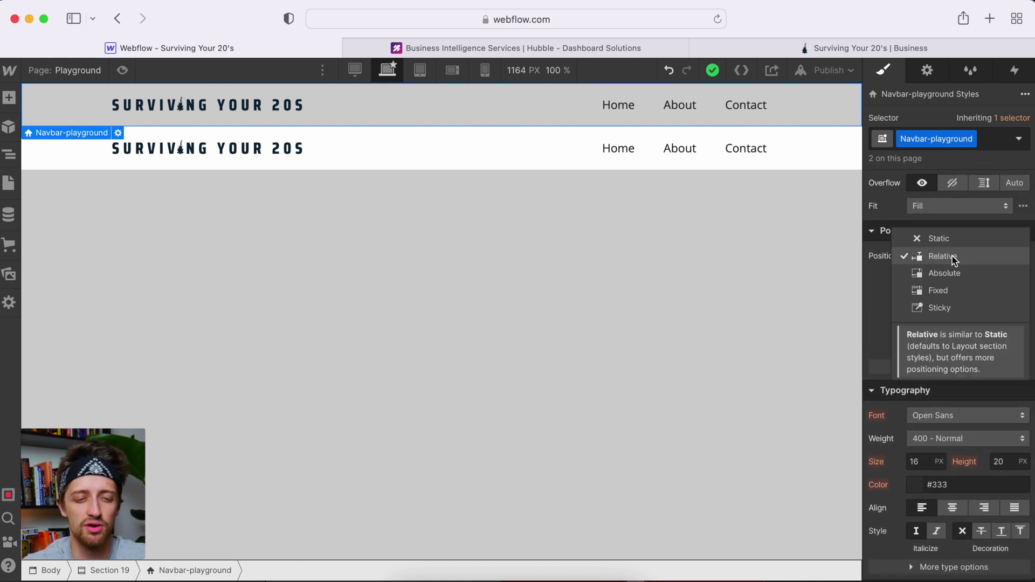
pyautogui.click(952, 257)
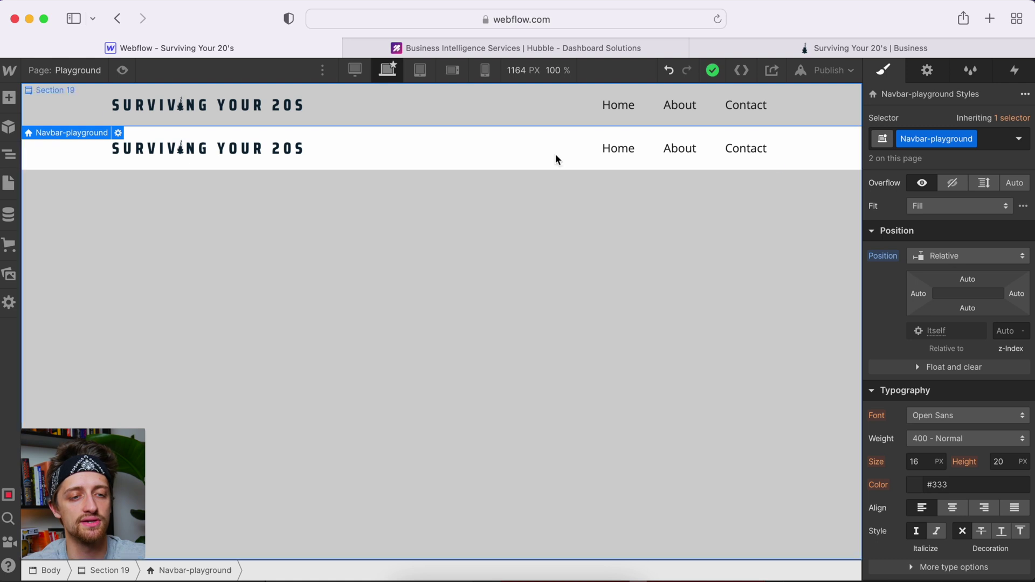
pyautogui.click(79, 161)
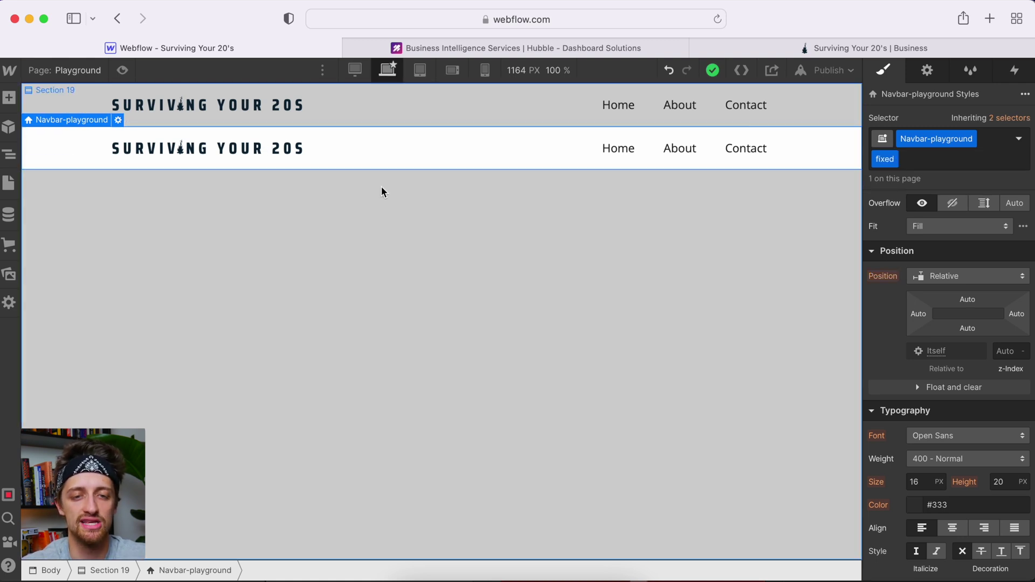
# Step: Scroll the Hubble homepage to watch its white header stay pinned, then return to the Webflow designer
pyautogui.click(533, 50)
pyautogui.scroll(-6, 582, 181)
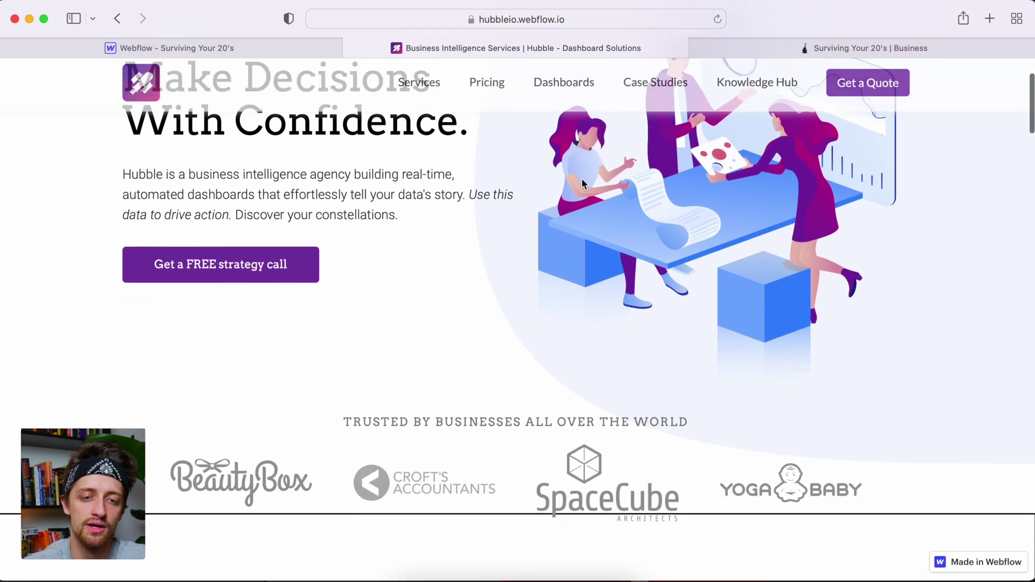
pyautogui.scroll(-1, 581, 183)
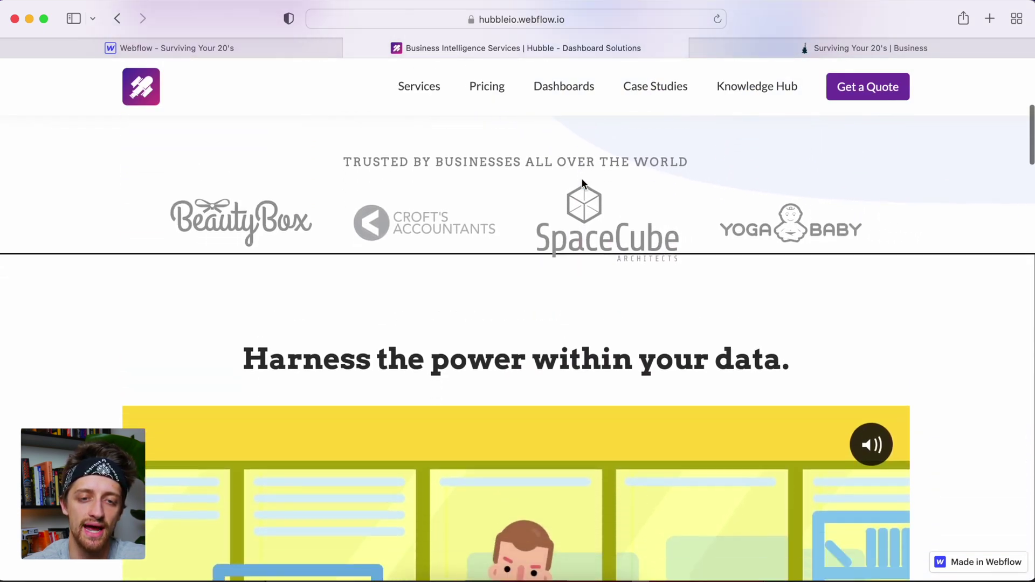
pyautogui.scroll(1, 581, 183)
pyautogui.scroll(-1, 581, 183)
pyautogui.scroll(2, 582, 184)
pyautogui.scroll(-1, 582, 184)
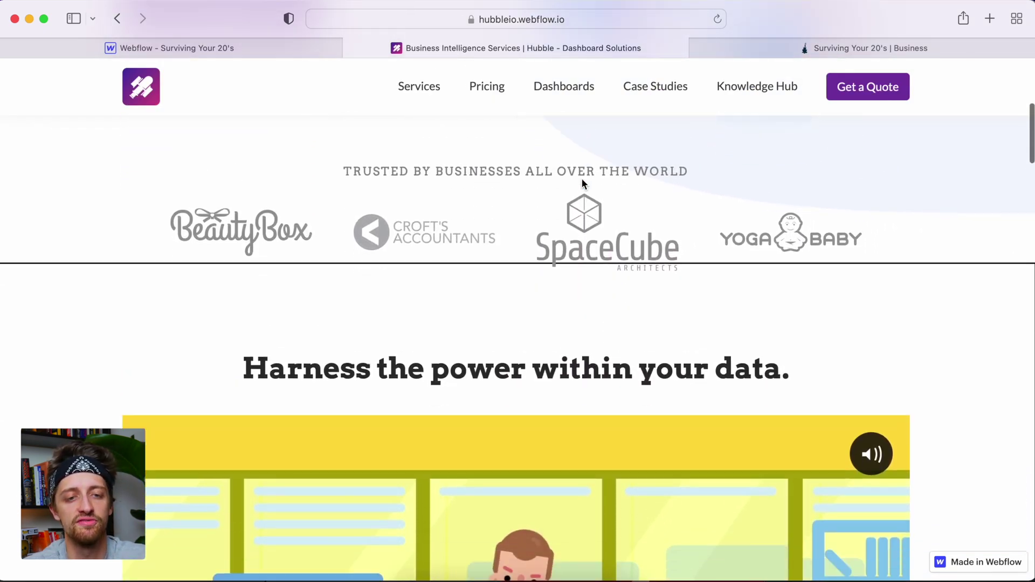
pyautogui.scroll(-1, 587, 256)
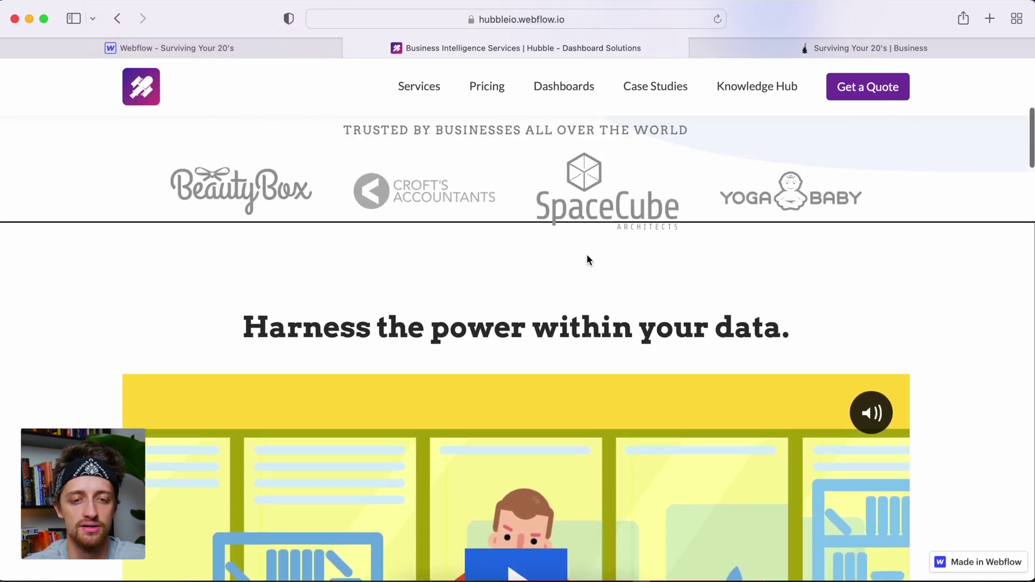
pyautogui.scroll(3, 587, 256)
pyautogui.scroll(-1, 560, 75)
pyautogui.scroll(-5, 485, 81)
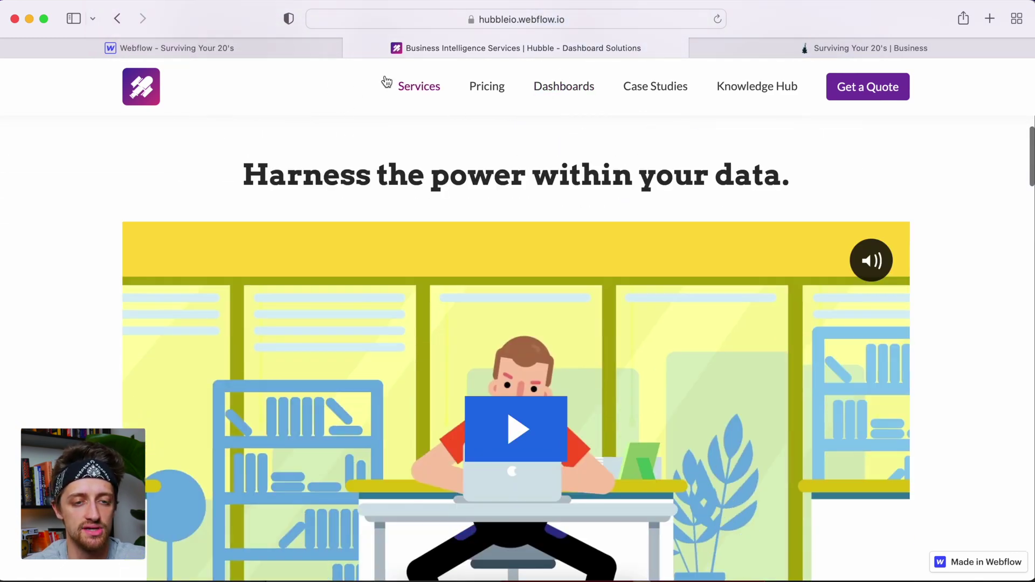
pyautogui.hotkey('ctrl', 'shift', 'Tab')
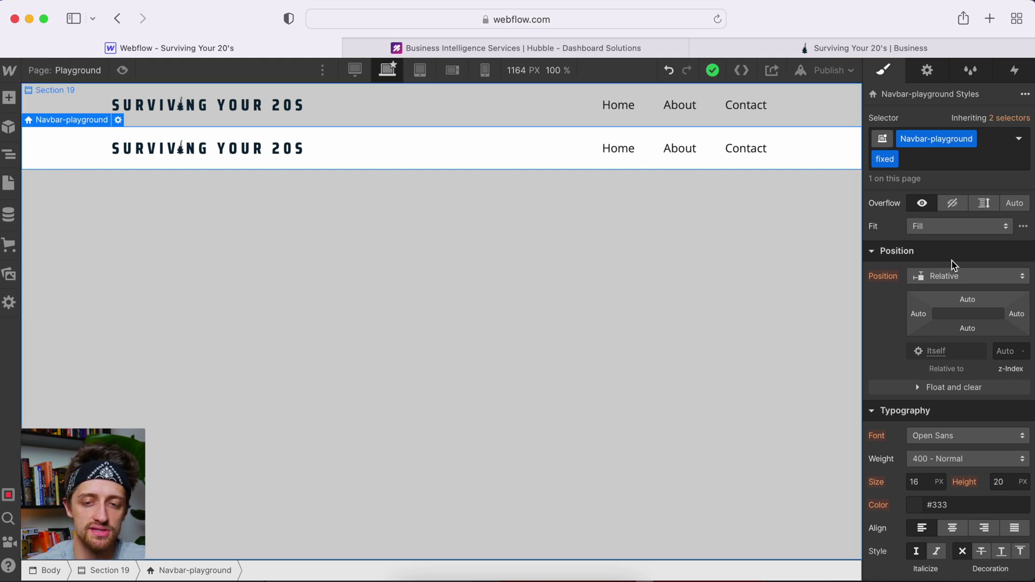
# Step: Make the white navbar Fixed and pin it across the top with 0% top, left and right
pyautogui.click(953, 276)
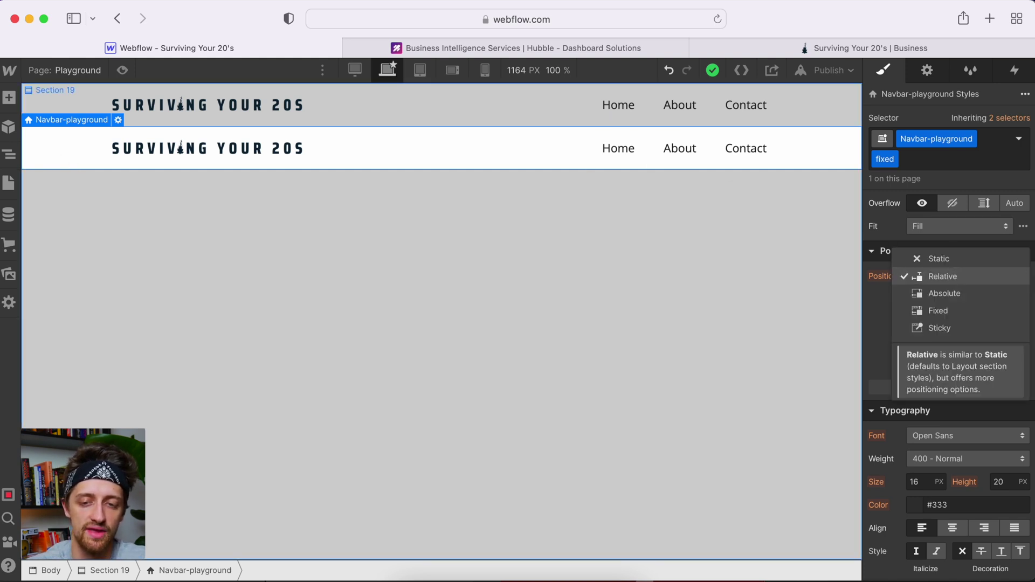
pyautogui.click(952, 313)
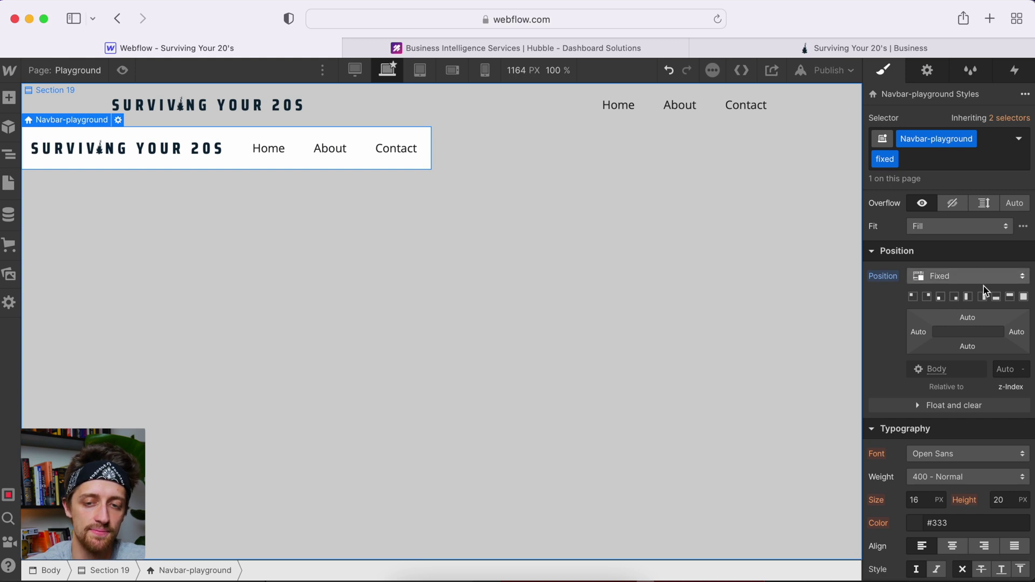
pyautogui.click(1010, 297)
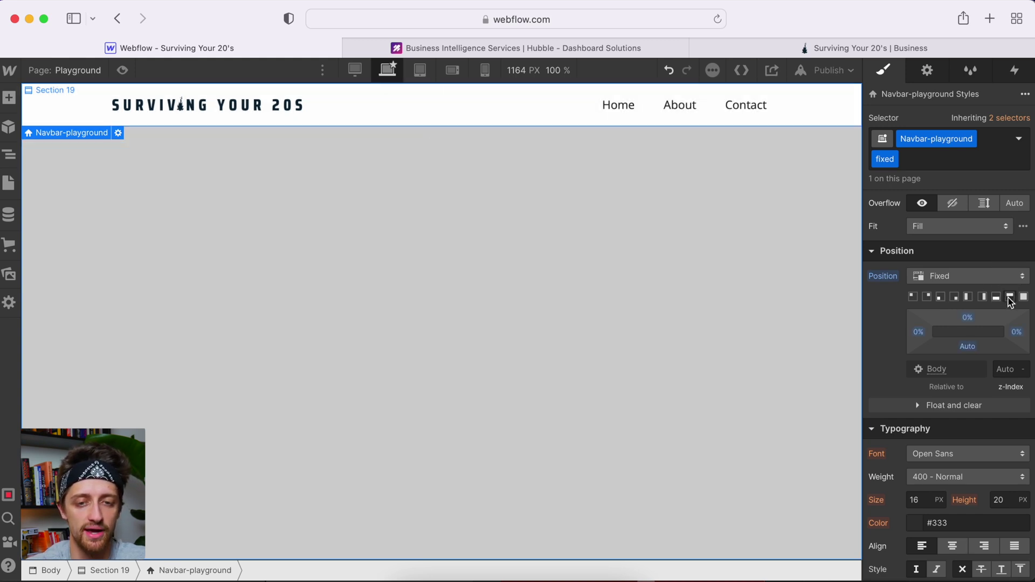
# Step: Collapse the first navbar in the Navigator, then set the fixed white navbar's display to None
pyautogui.click(9, 154)
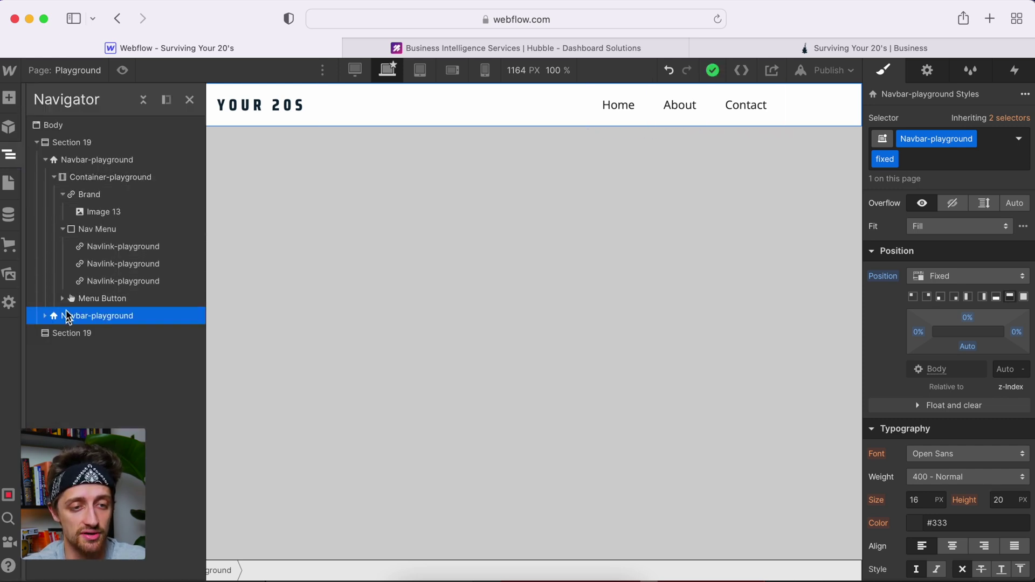
pyautogui.click(45, 159)
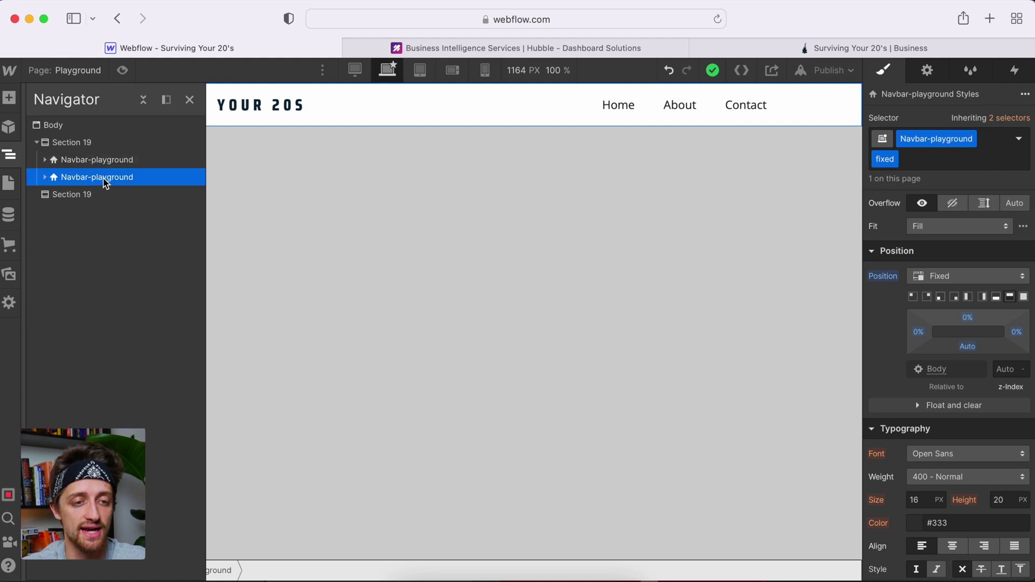
pyautogui.click(300, 161)
pyautogui.click(63, 100)
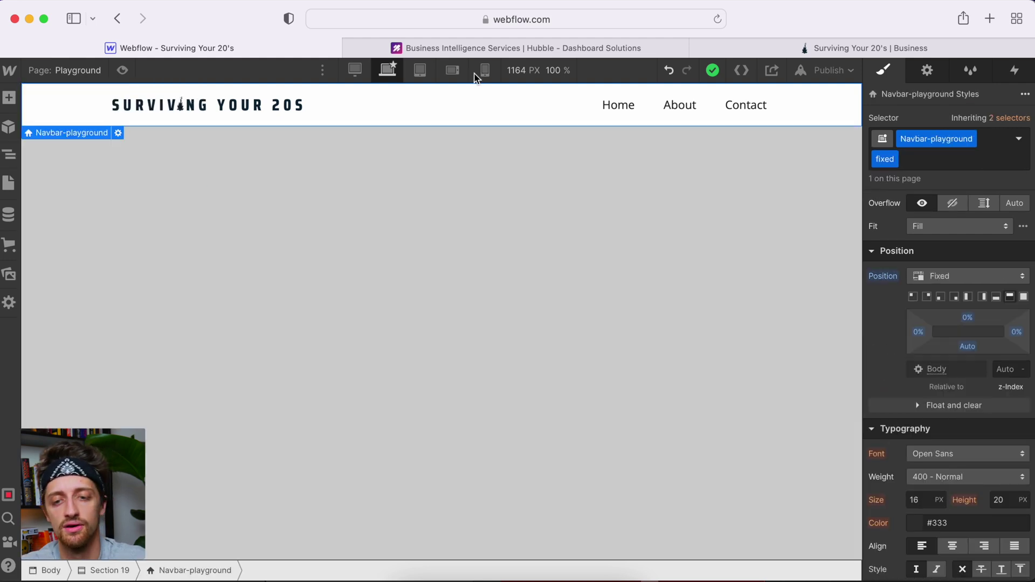
pyautogui.scroll(5, 1021, 226)
pyautogui.click(1019, 225)
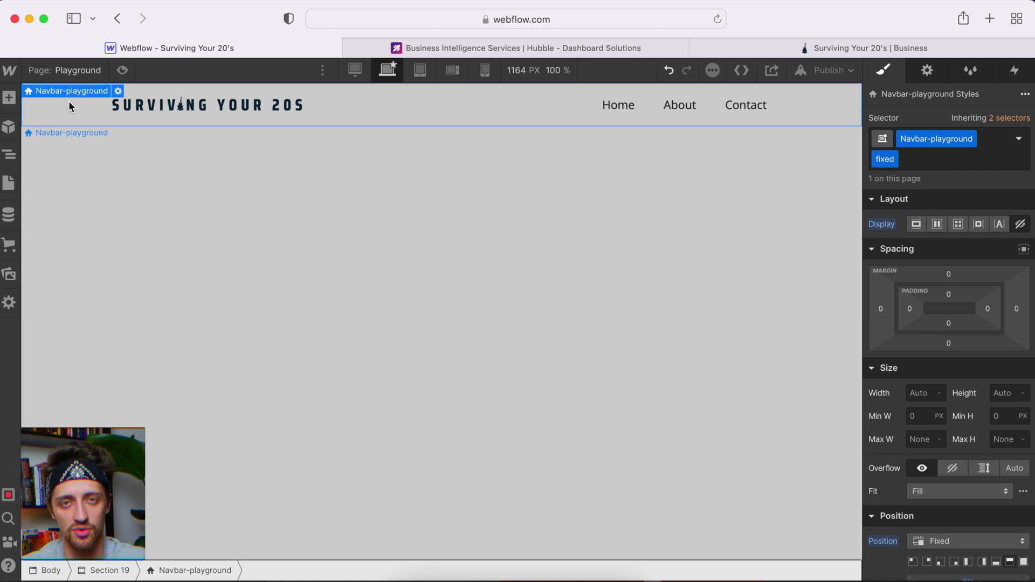
pyautogui.hotkey('ctrl', 'Tab')
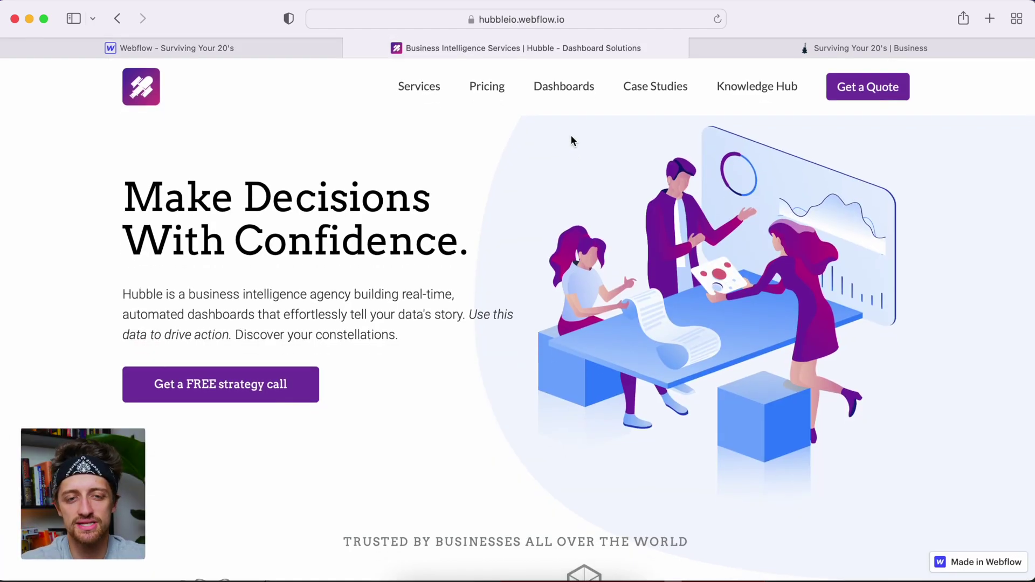
# Step: Scroll the Hubble site to review how its navbar behaves
pyautogui.scroll(-3, 584, 143)
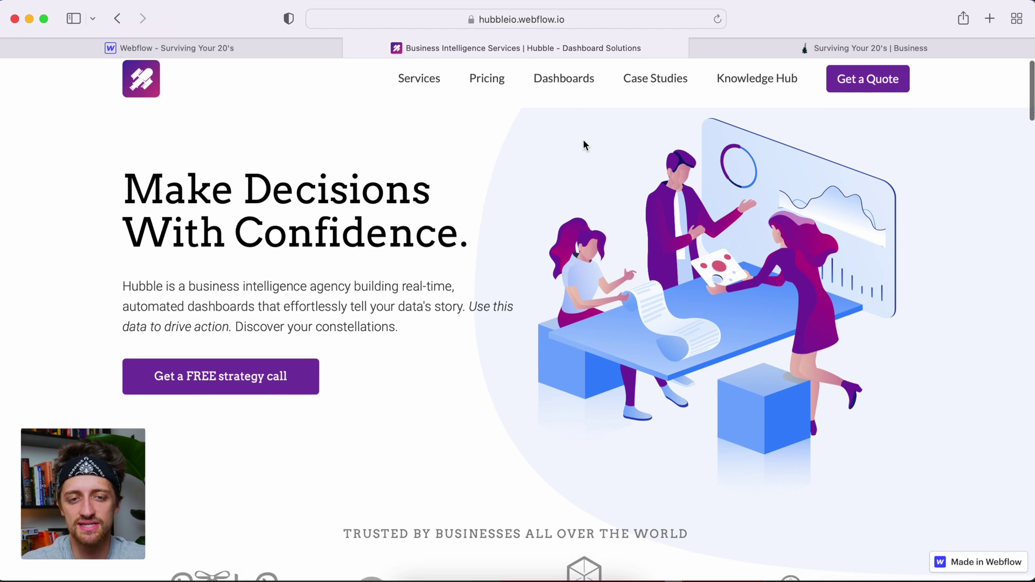
pyautogui.scroll(-1, 583, 145)
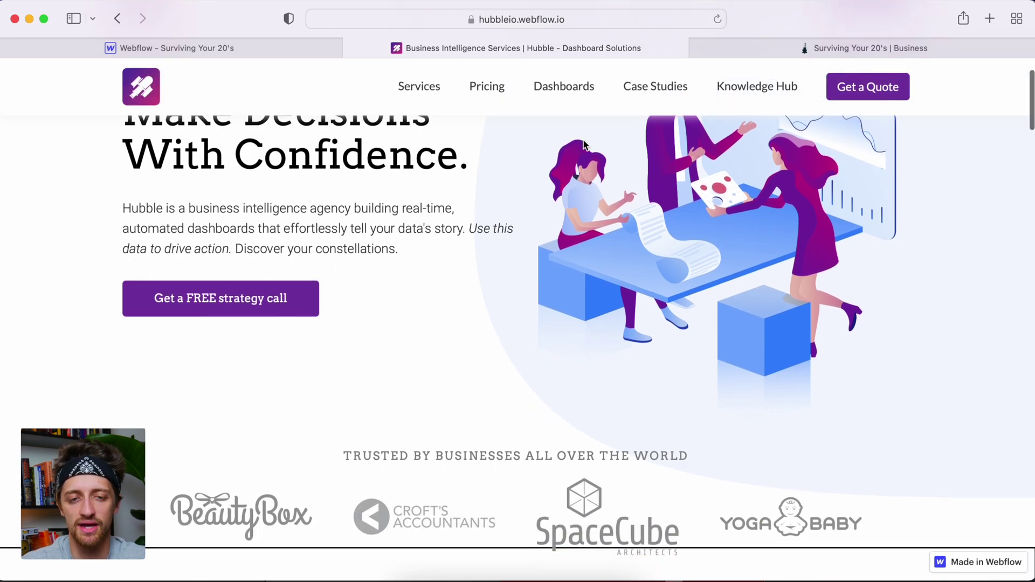
pyautogui.scroll(2, 583, 144)
pyautogui.scroll(-2, 583, 143)
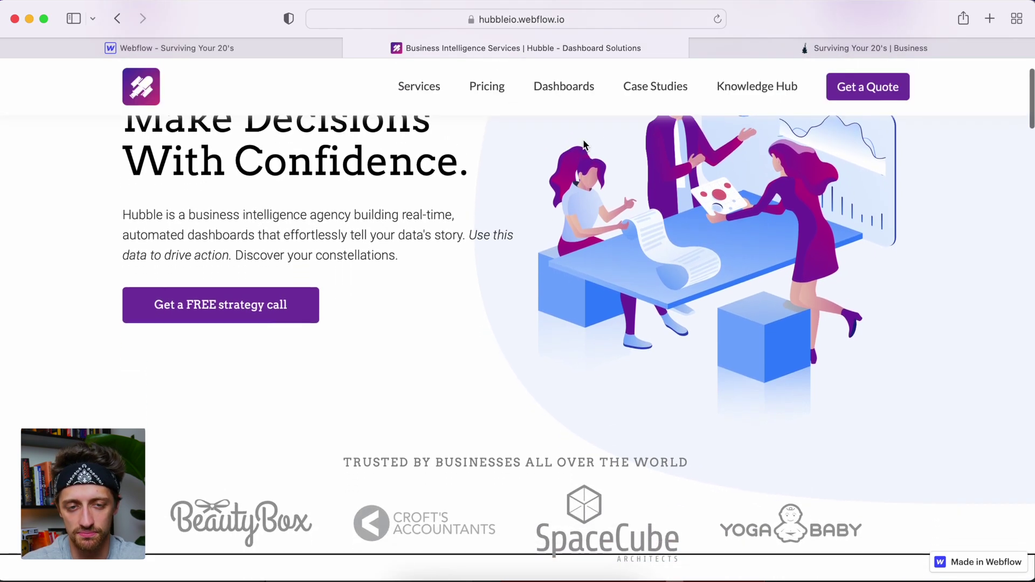
# Step: Scroll the live Surviving Your 20's Business page to watch its navbar, then return to the Designer
pyautogui.hotkey('ctrl', 'Tab')
pyautogui.scroll(-2, 683, 157)
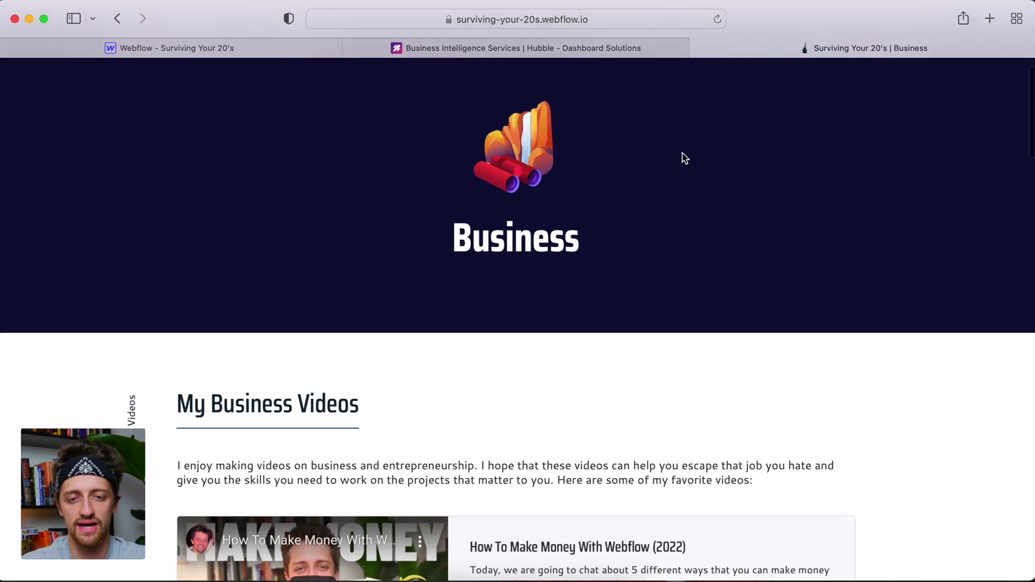
pyautogui.scroll(-2, 684, 158)
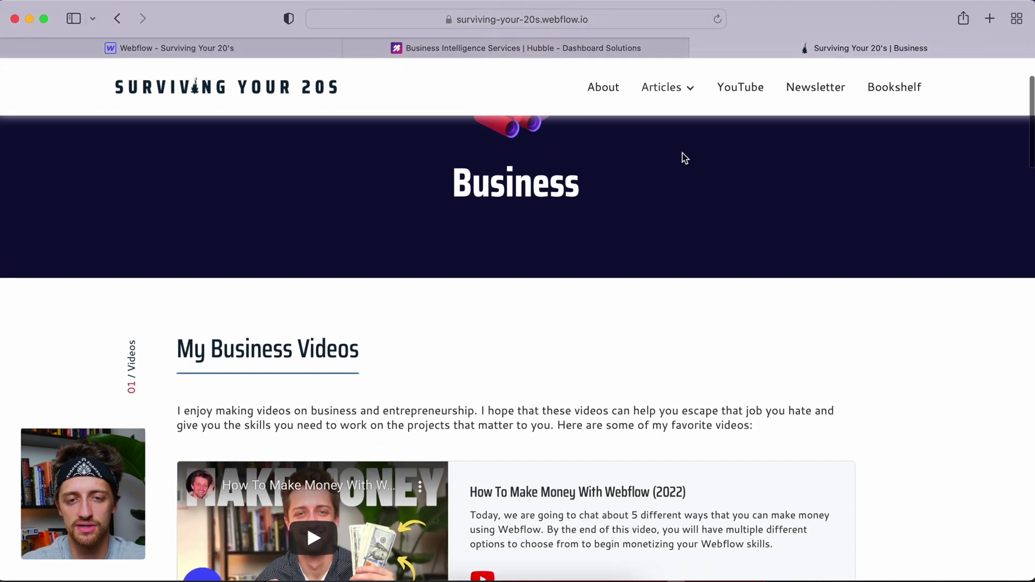
pyautogui.scroll(3, 683, 157)
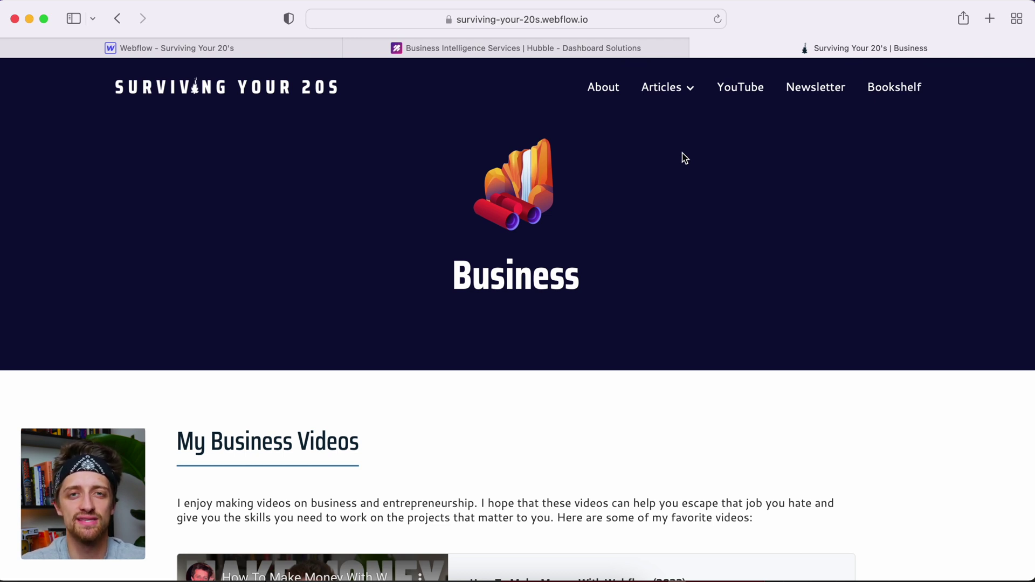
pyautogui.scroll(-2, 684, 157)
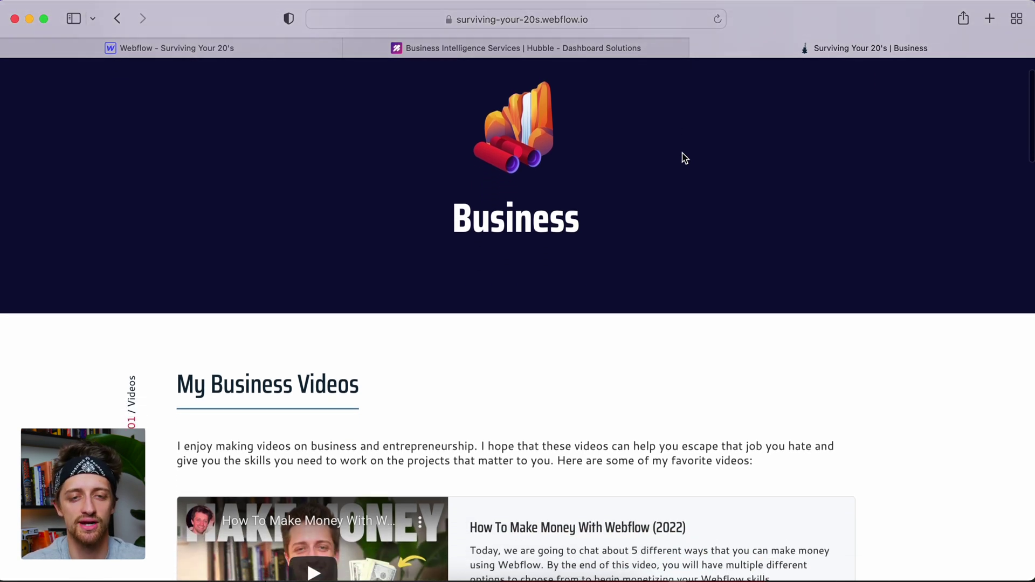
pyautogui.scroll(2, 682, 157)
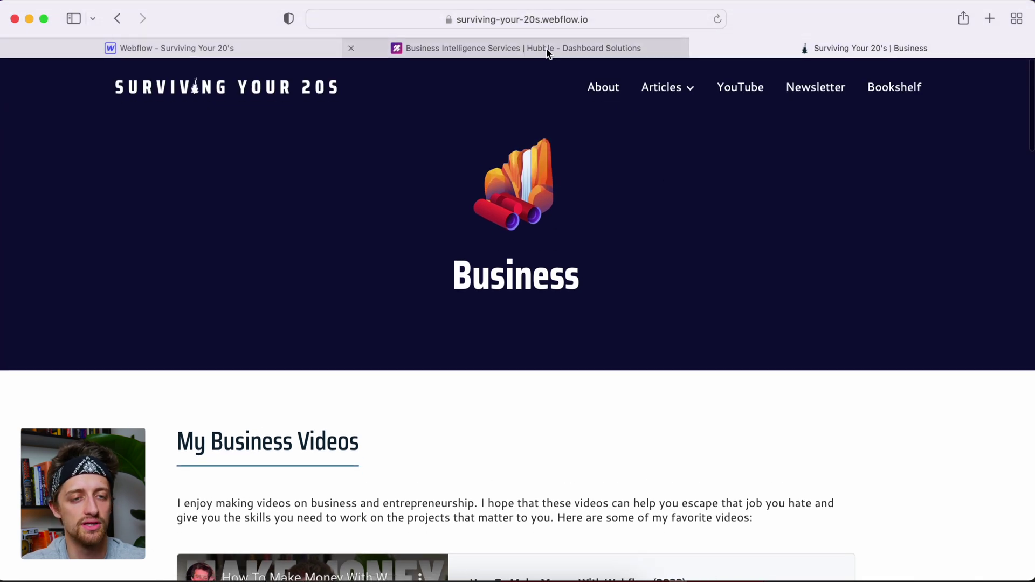
pyautogui.click(265, 50)
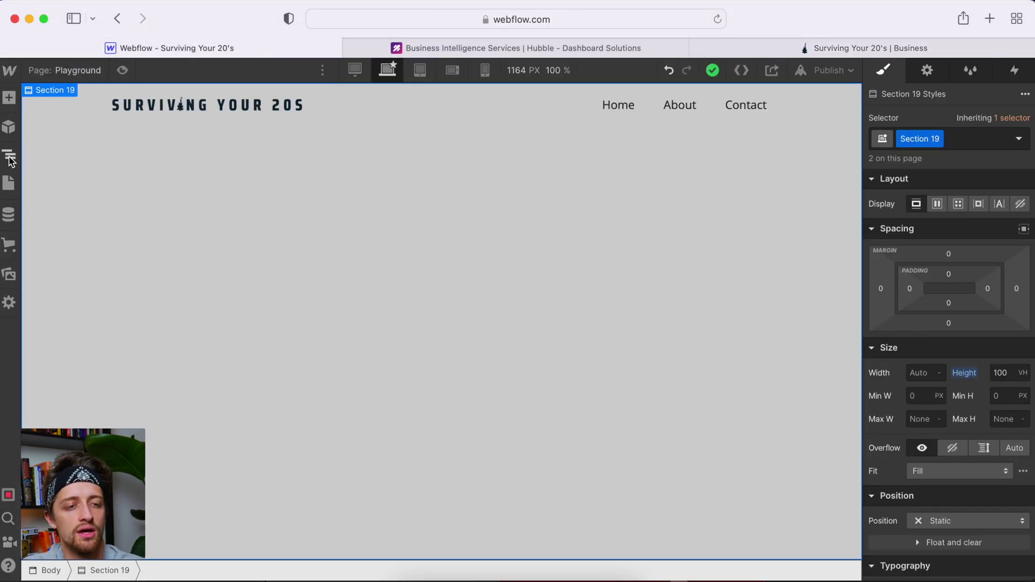
# Step: Add a new Section to the Body and give it the class 'Fixed Page Trigger'
pyautogui.click(9, 157)
pyautogui.click(49, 124)
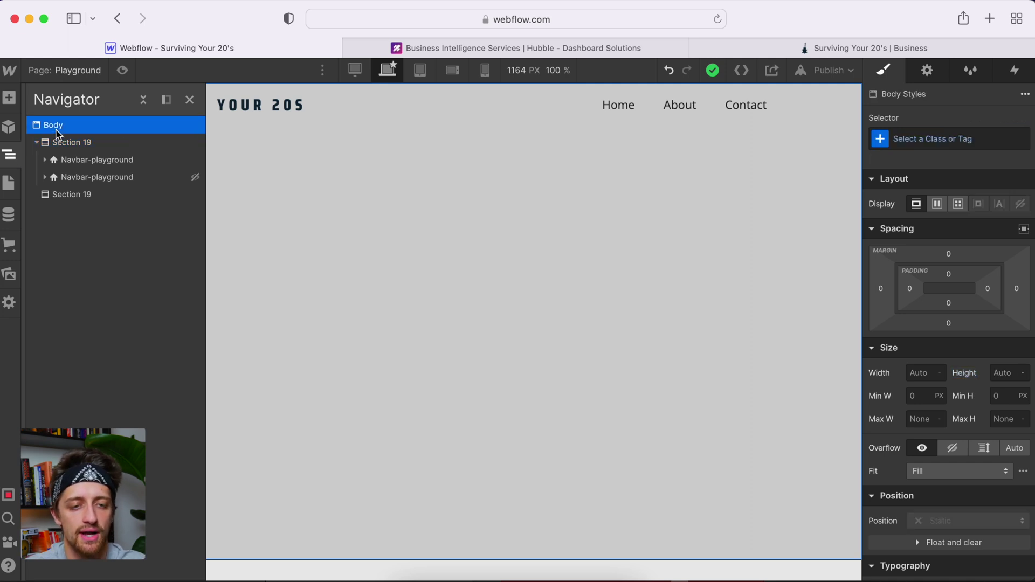
pyautogui.press('super+e')
pyautogui.write('section')
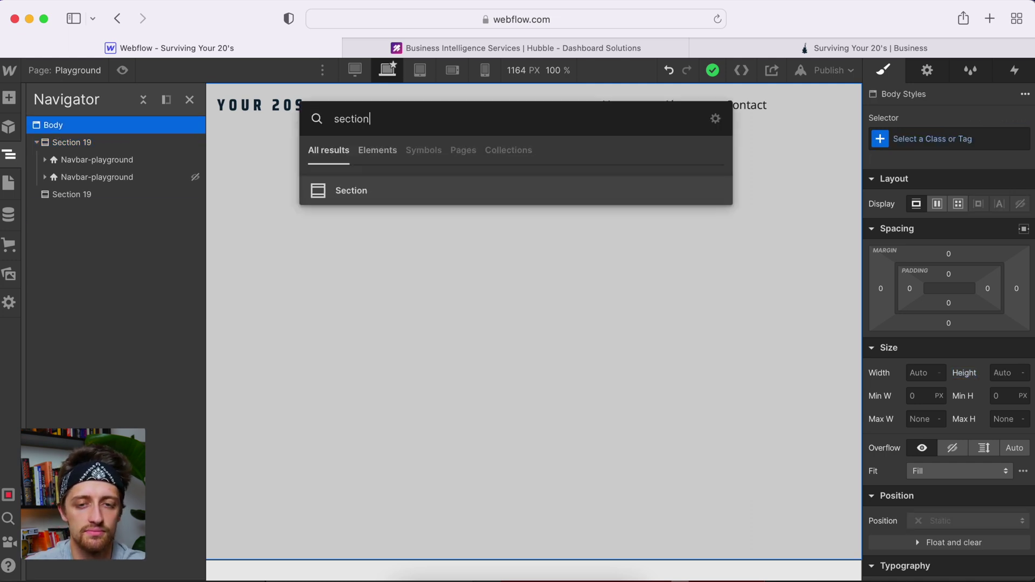
pyautogui.press('Return')
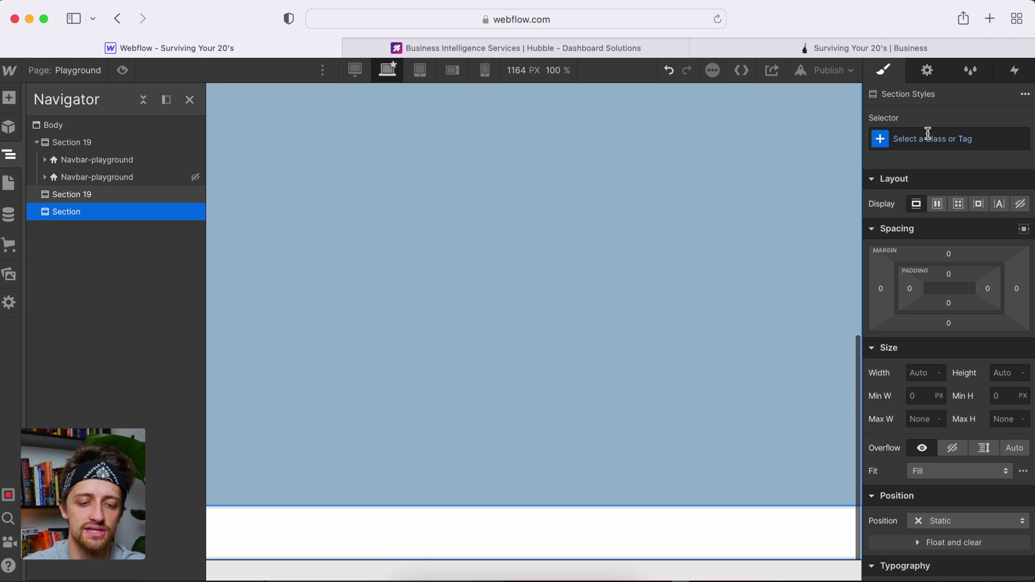
pyautogui.click(927, 135)
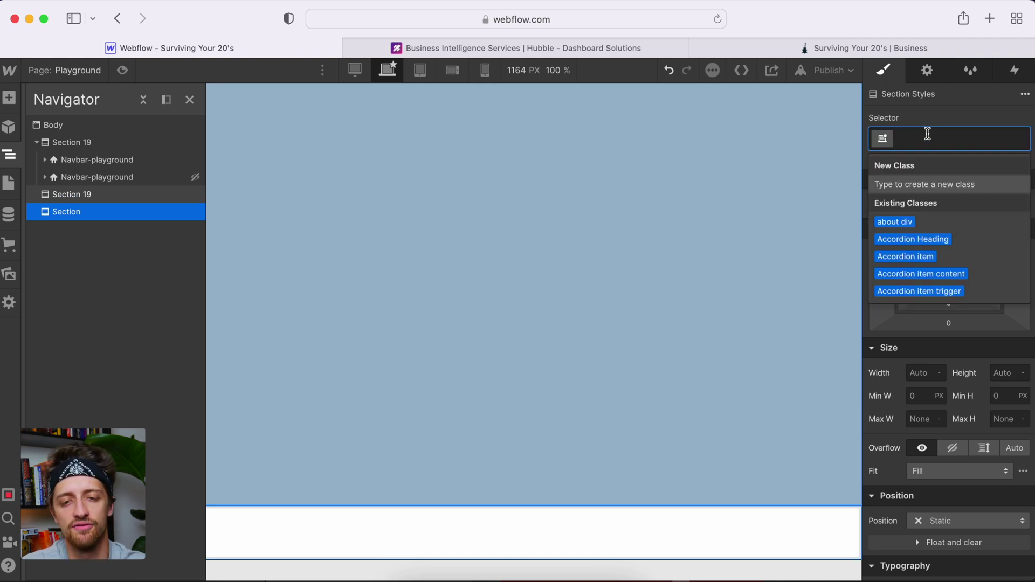
pyautogui.write('Fixed P')
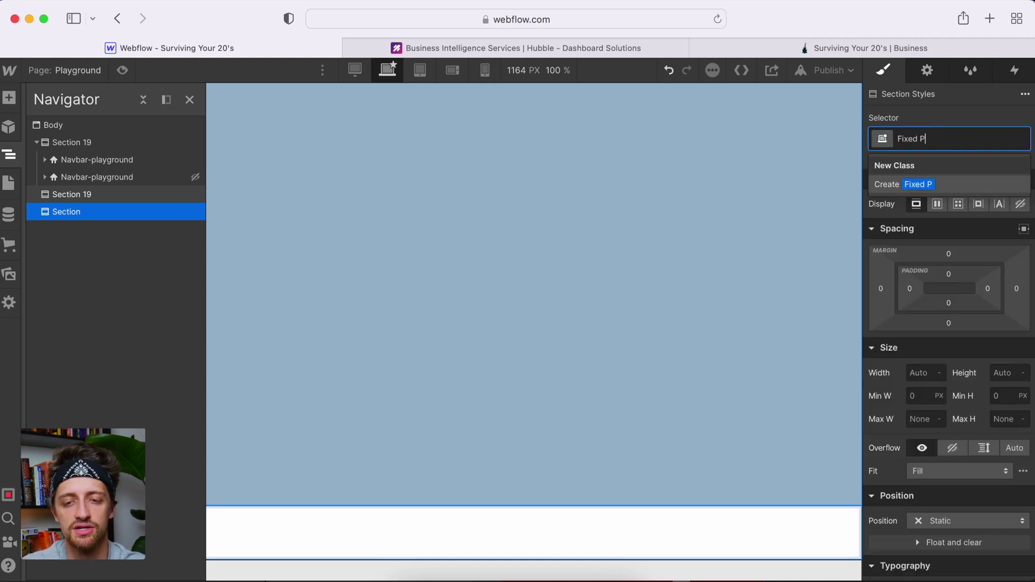
pyautogui.write('age Trigger')
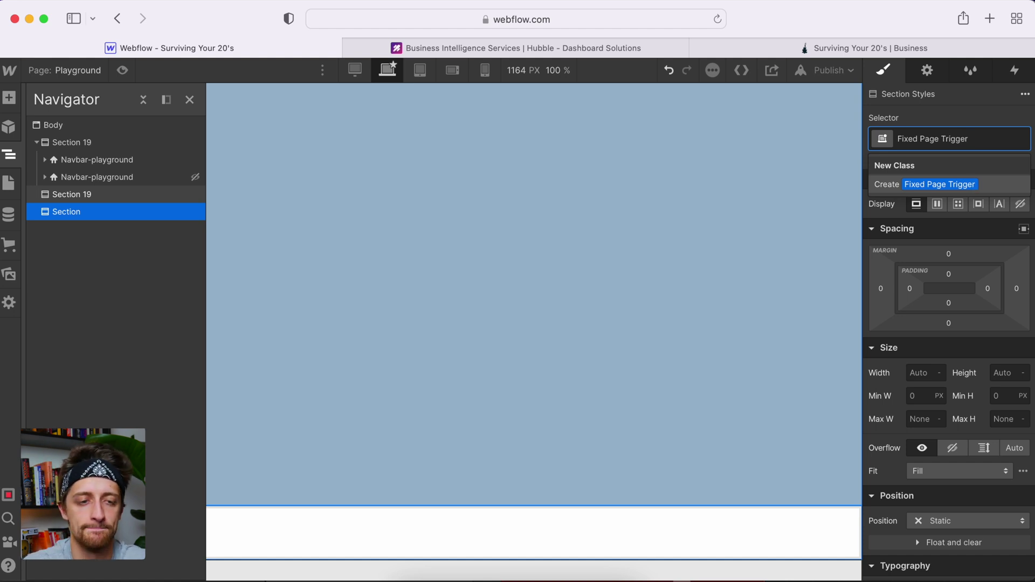
pyautogui.press('Return')
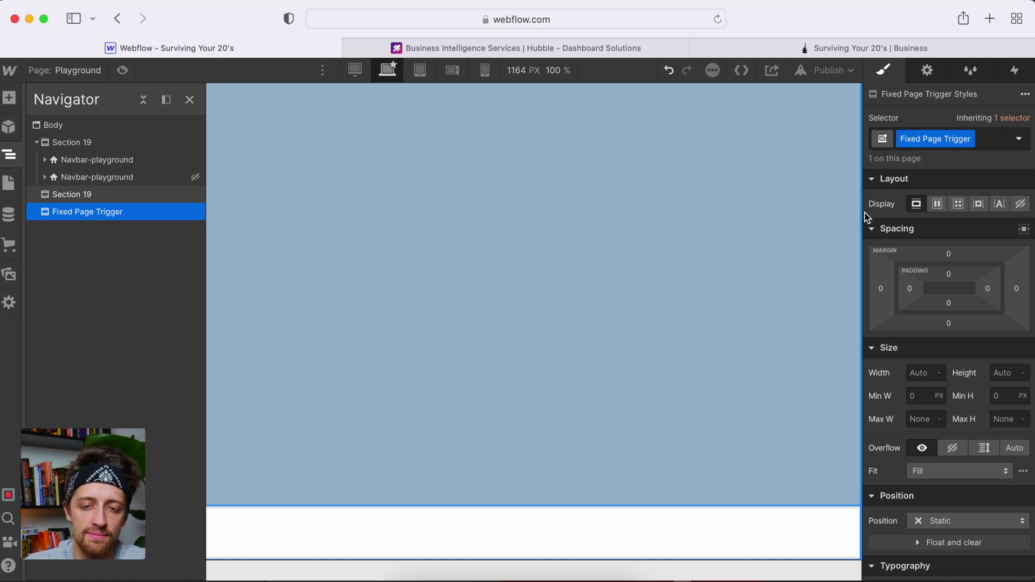
# Step: Make the Fixed Page Trigger section Absolute, stretched full width, with a 110vh top offset
pyautogui.scroll(-8, 938, 291)
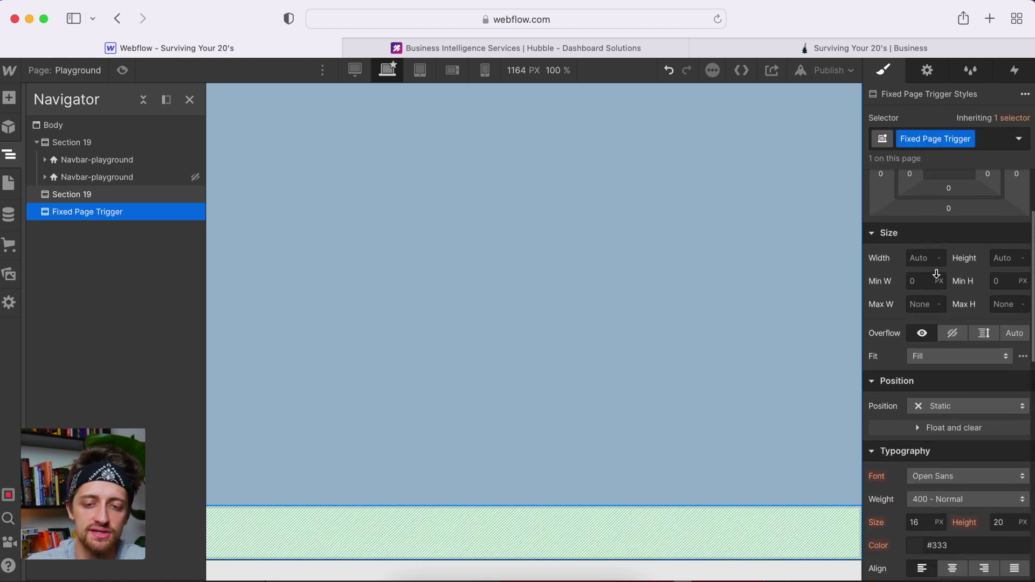
pyautogui.click(939, 308)
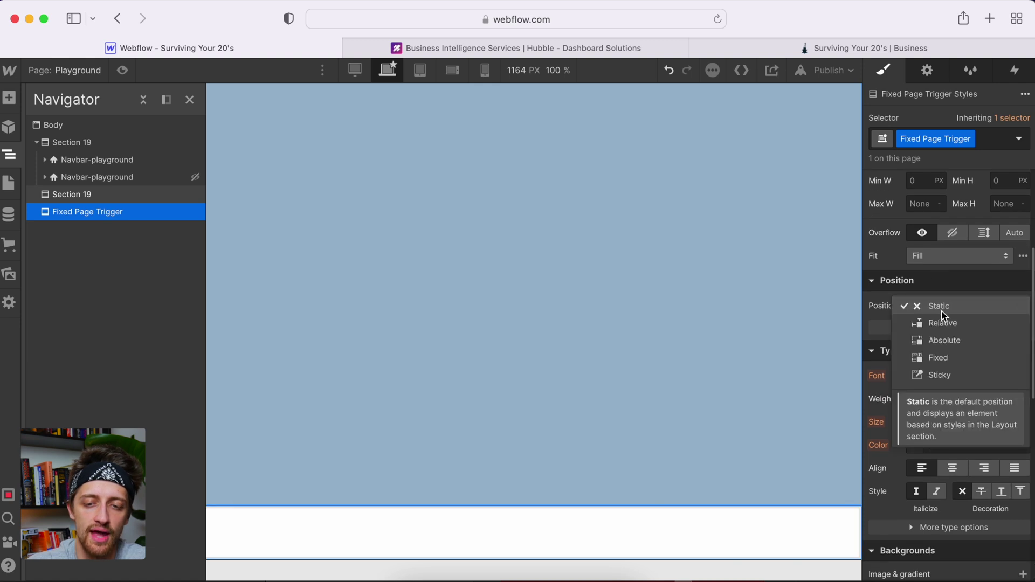
pyautogui.click(945, 340)
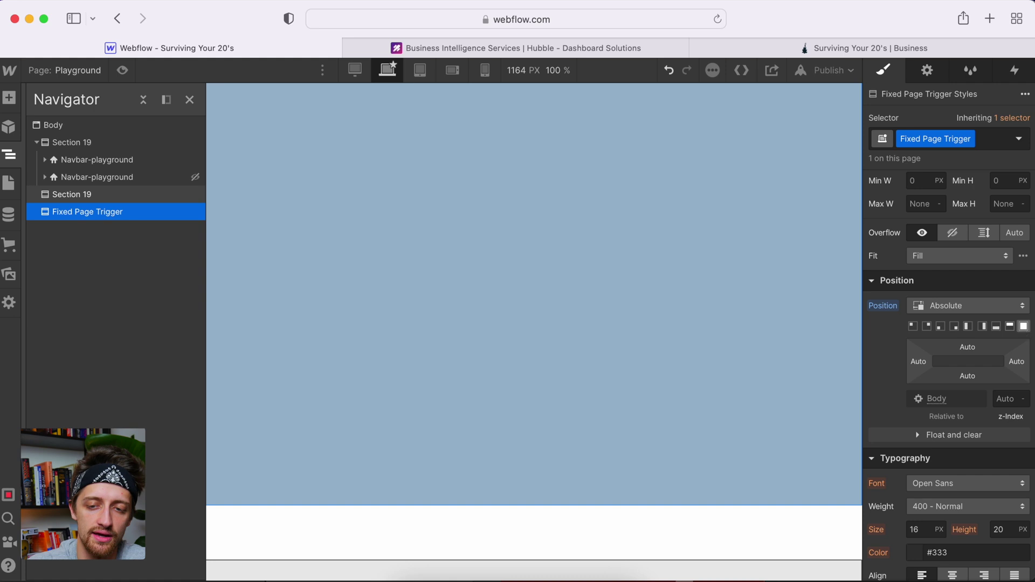
pyautogui.click(1010, 326)
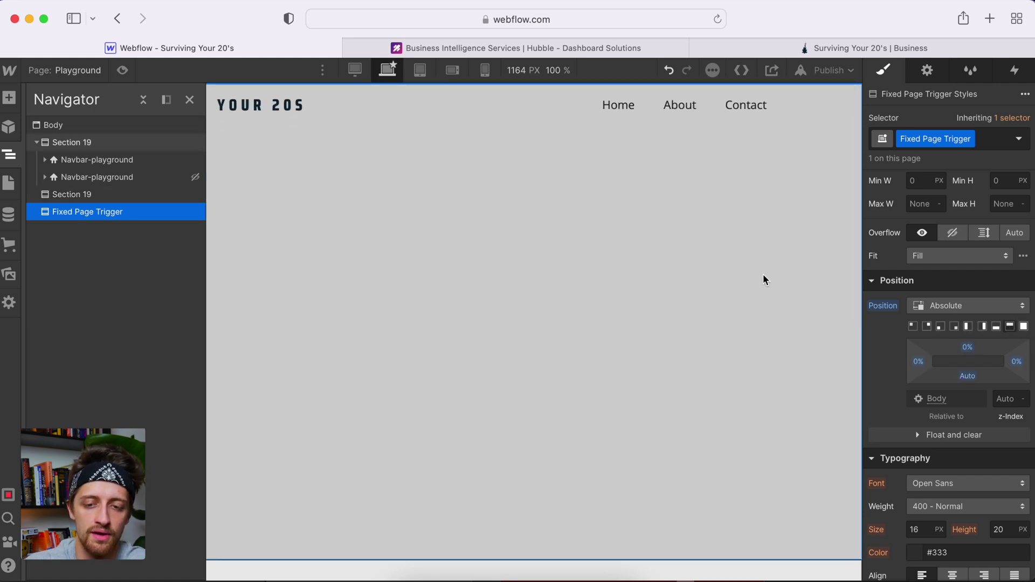
pyautogui.scroll(-1, 968, 347)
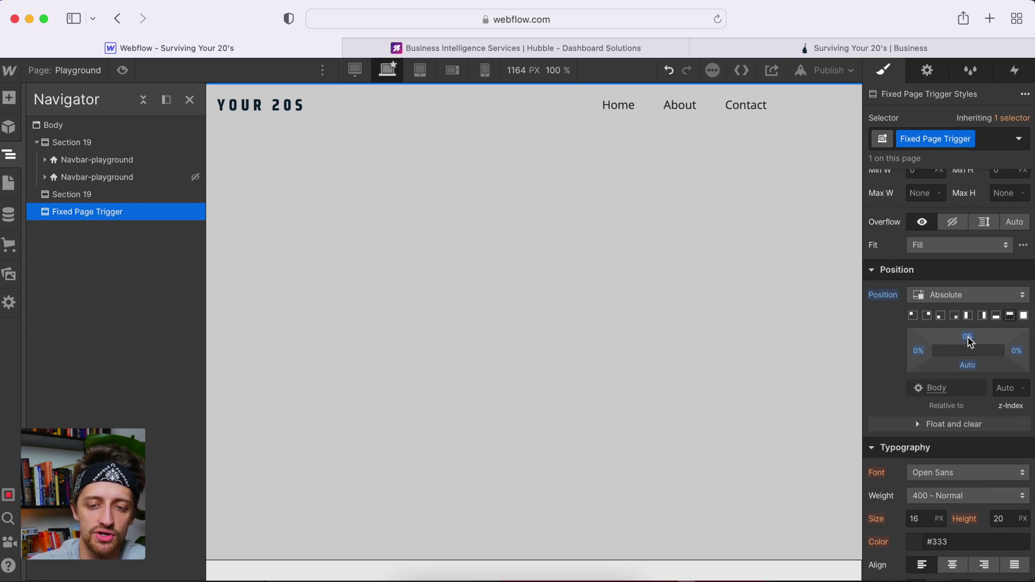
pyautogui.click(968, 337)
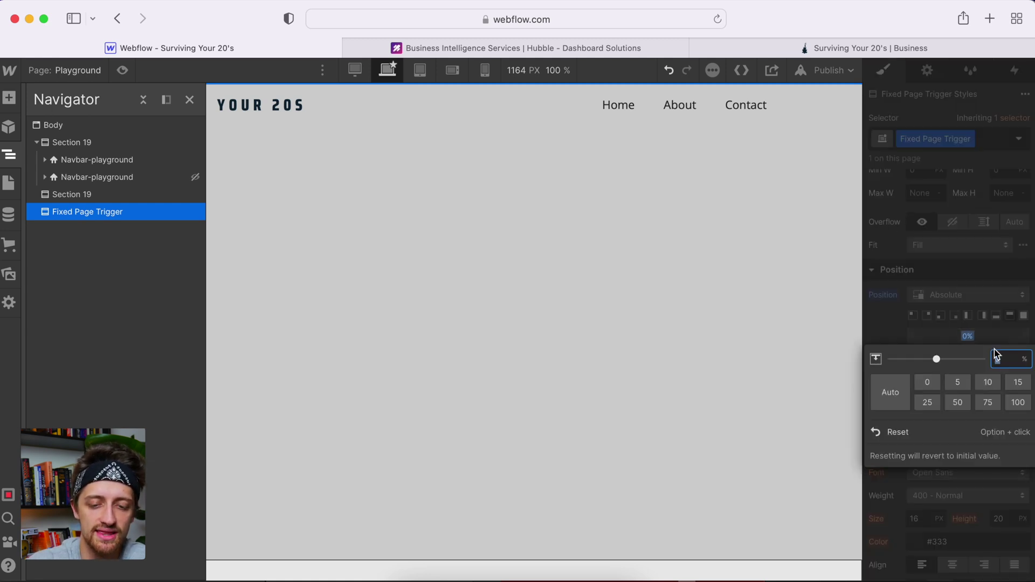
pyautogui.write('110vh')
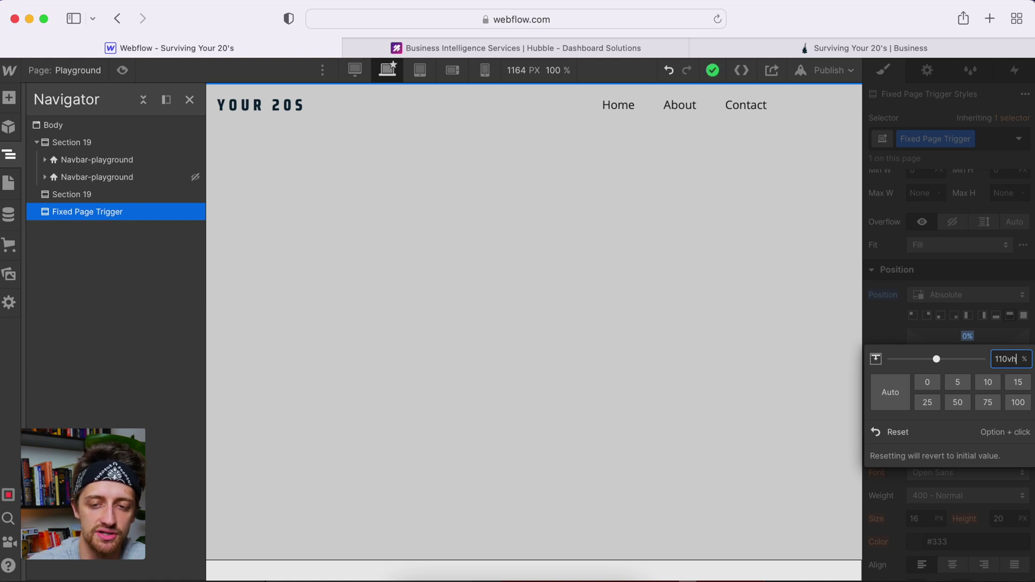
pyautogui.press('Return')
# Step: Scroll the canvas to check the trigger section's placement, then bring up the Hubble site
pyautogui.scroll(-5, 668, 235)
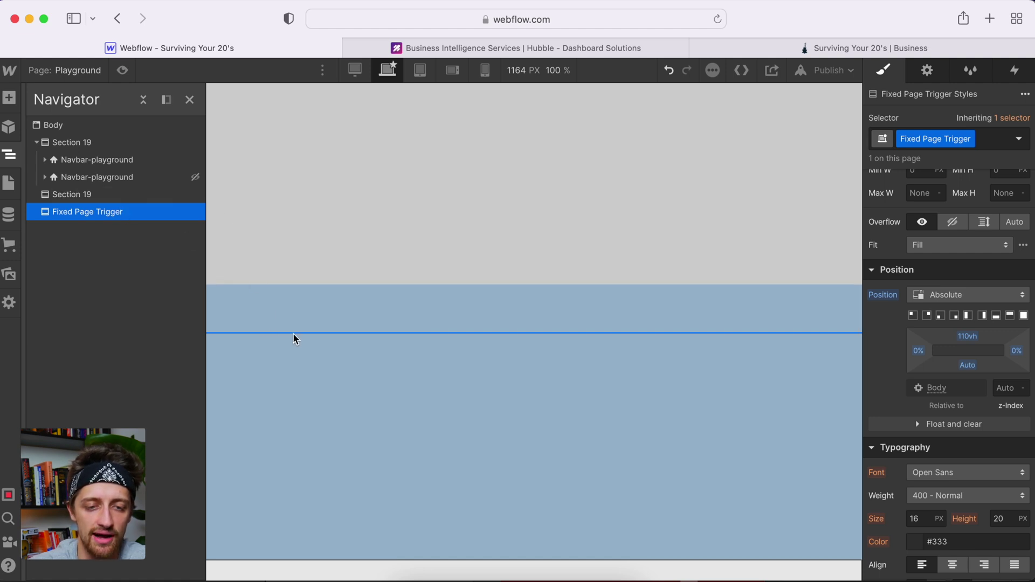
pyautogui.scroll(5, 496, 258)
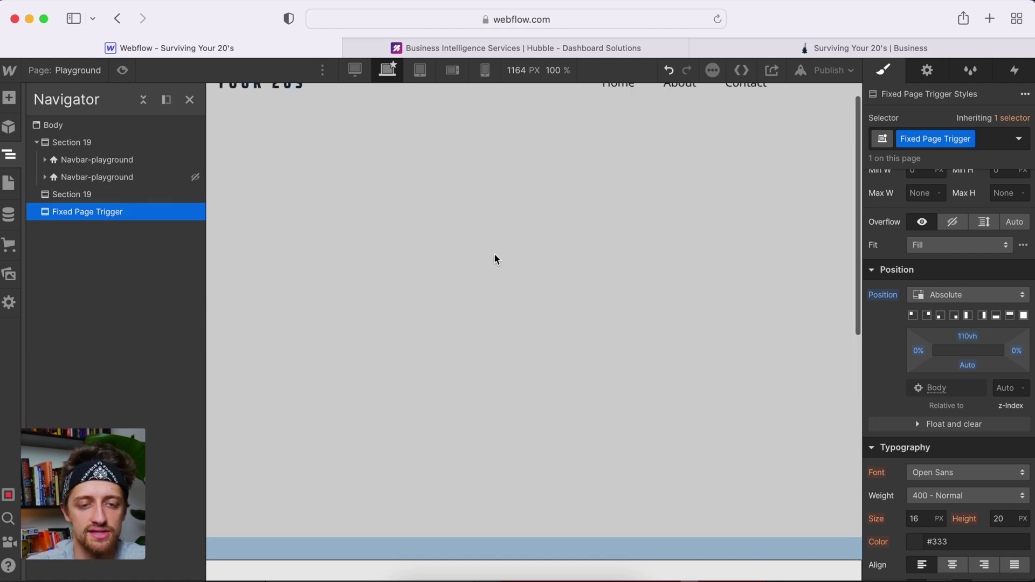
pyautogui.scroll(-3, 496, 270)
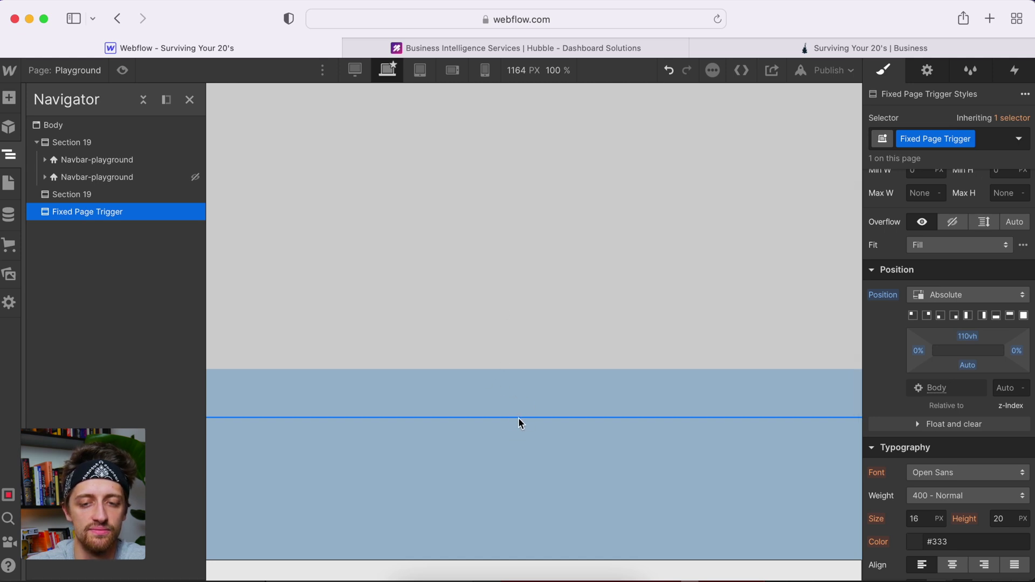
pyautogui.scroll(3, 516, 351)
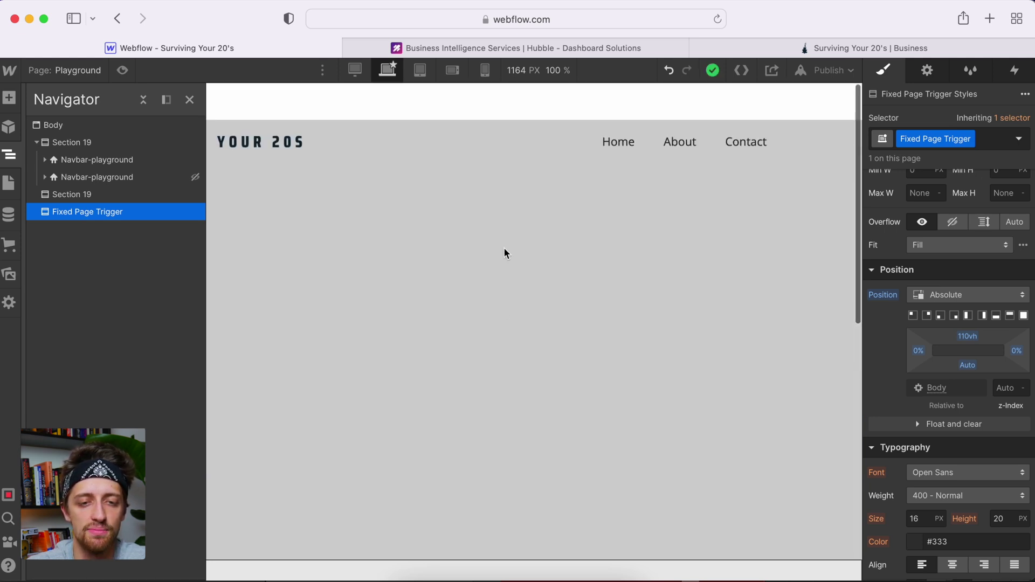
pyautogui.scroll(-6, 460, 235)
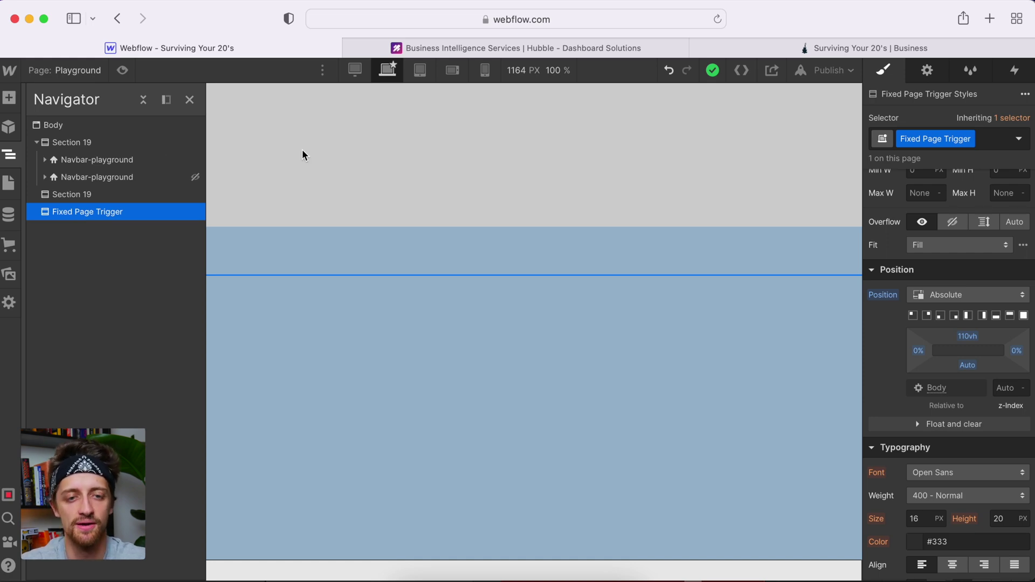
pyautogui.scroll(6, 302, 150)
pyautogui.click(658, 47)
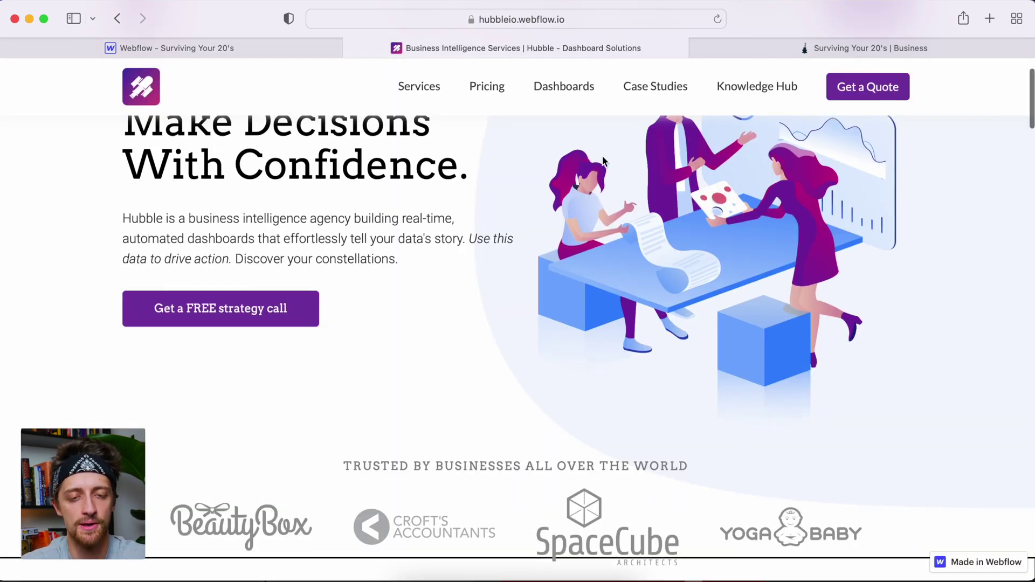
pyautogui.scroll(3, 538, 176)
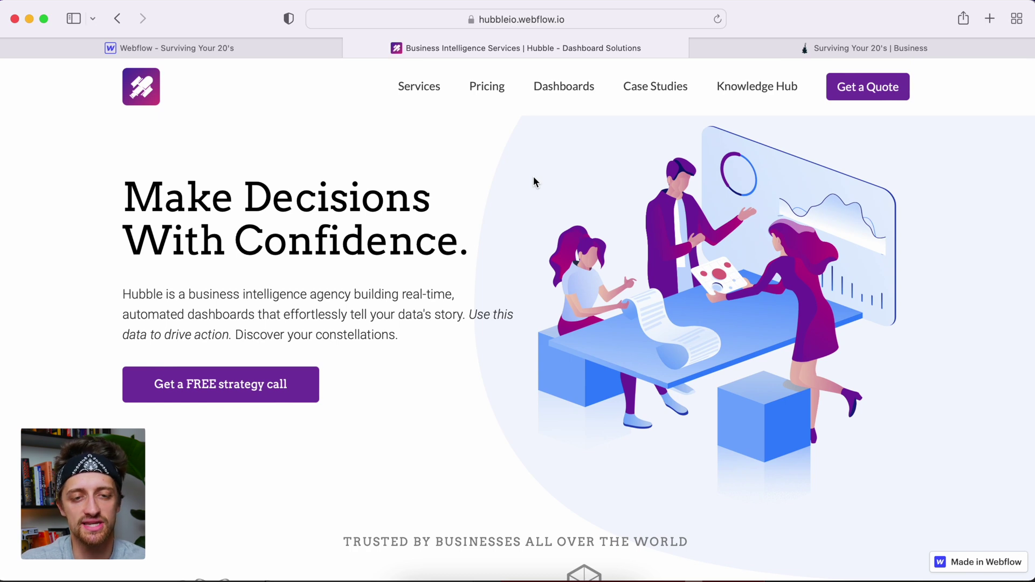
pyautogui.scroll(-2, 534, 178)
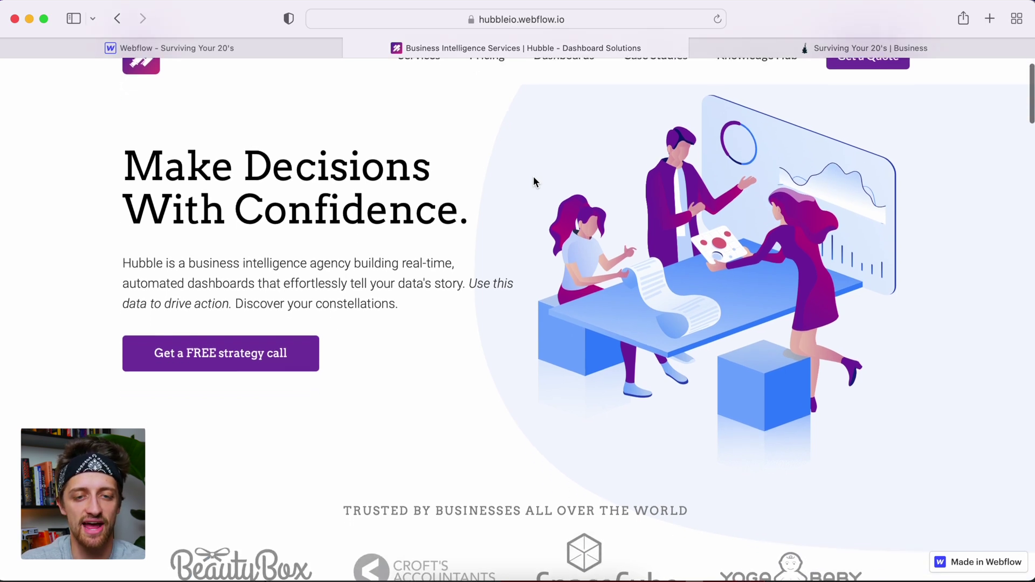
pyautogui.scroll(2, 534, 179)
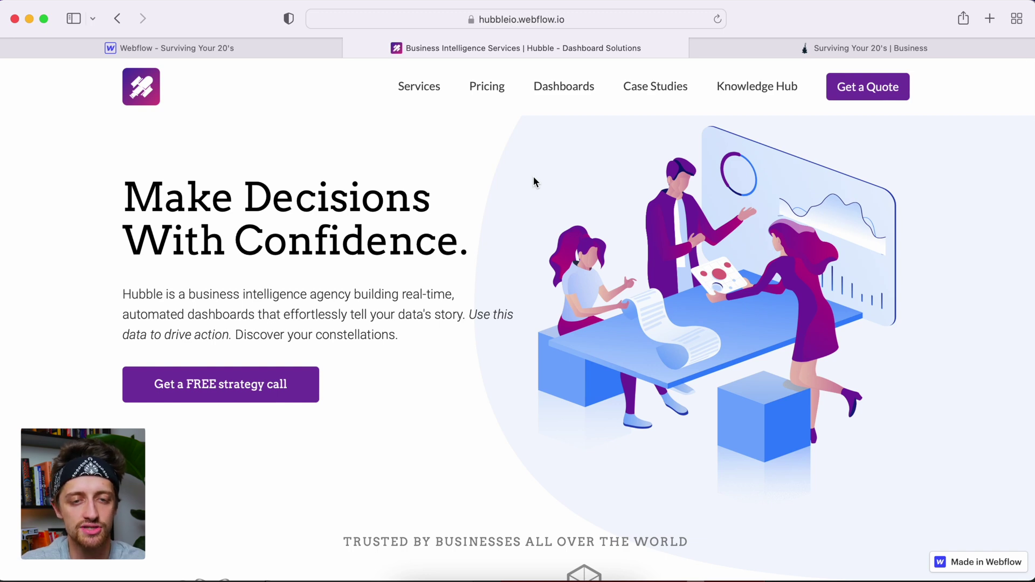
pyautogui.scroll(1, 533, 176)
pyautogui.scroll(-2, 534, 179)
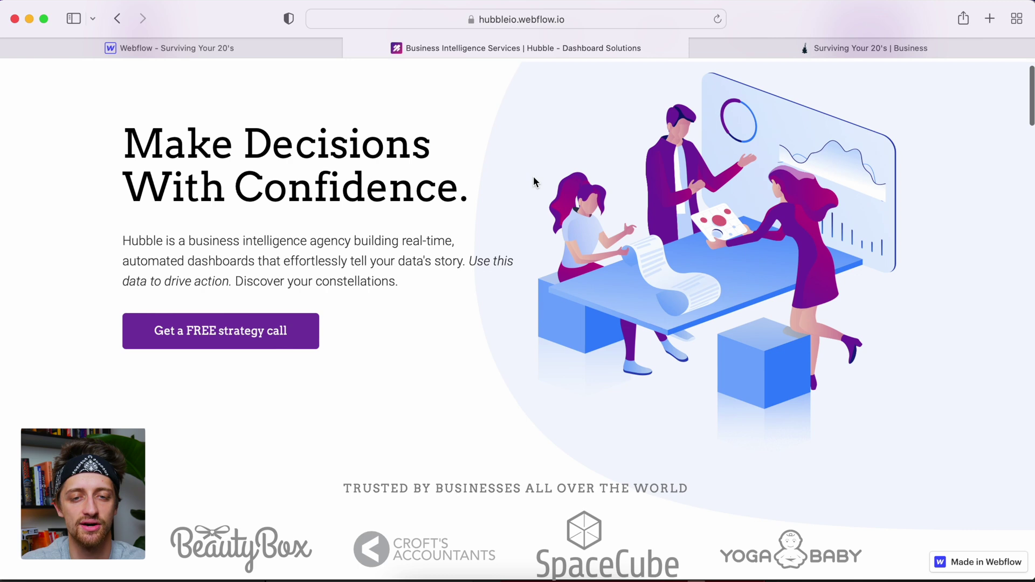
pyautogui.scroll(-1, 533, 176)
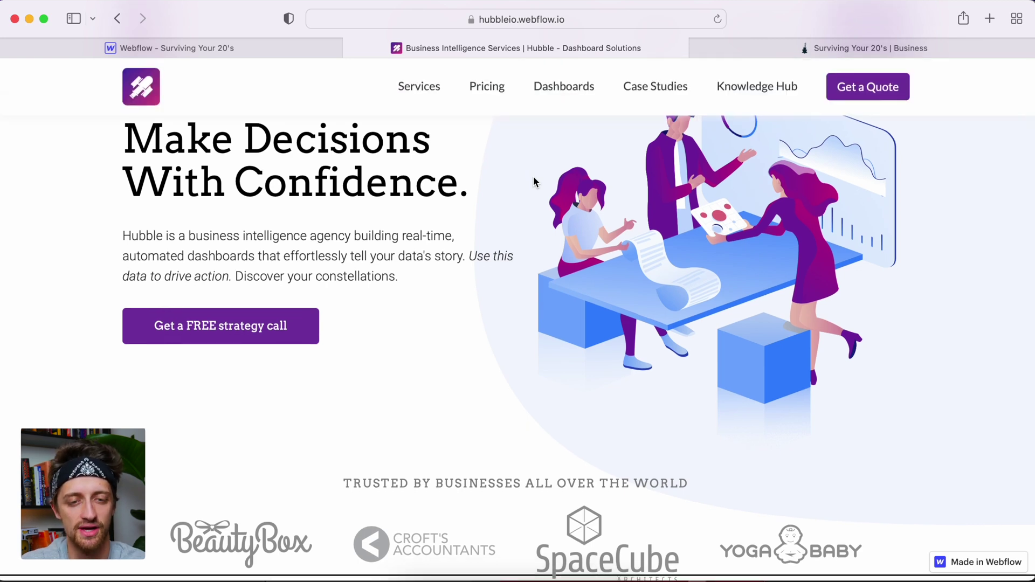
pyautogui.scroll(2, 532, 176)
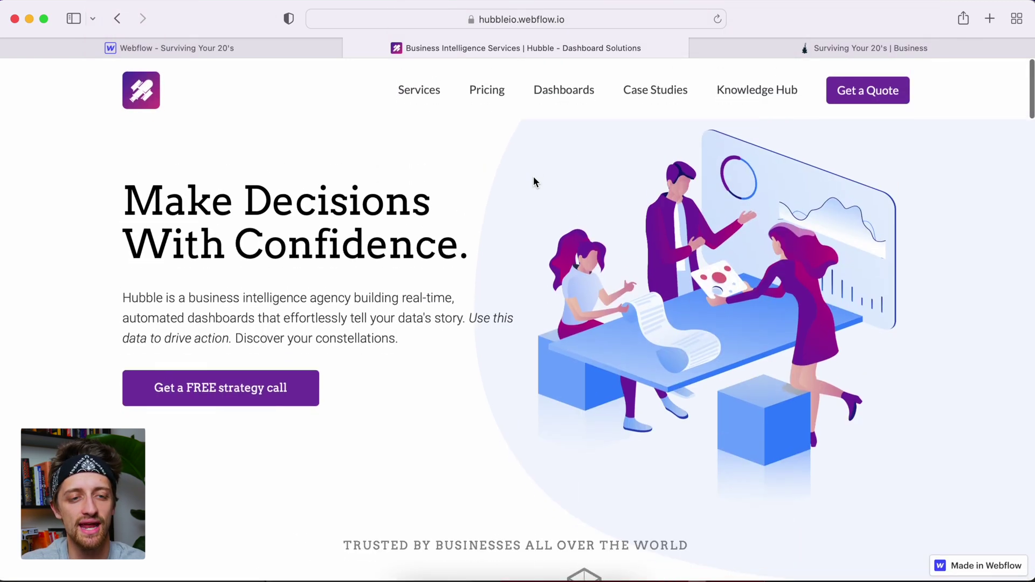
pyautogui.click(260, 51)
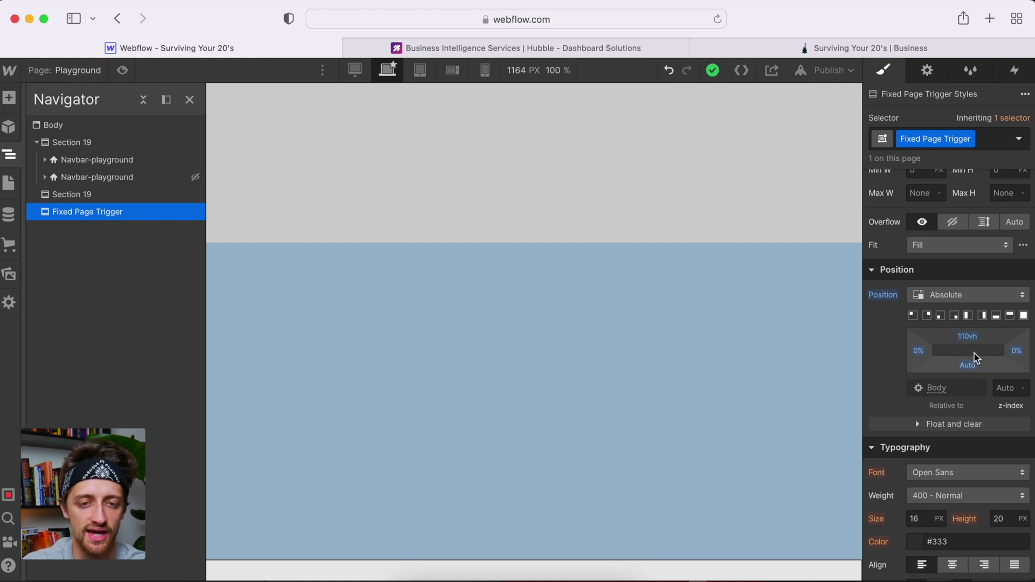
pyautogui.click(608, 51)
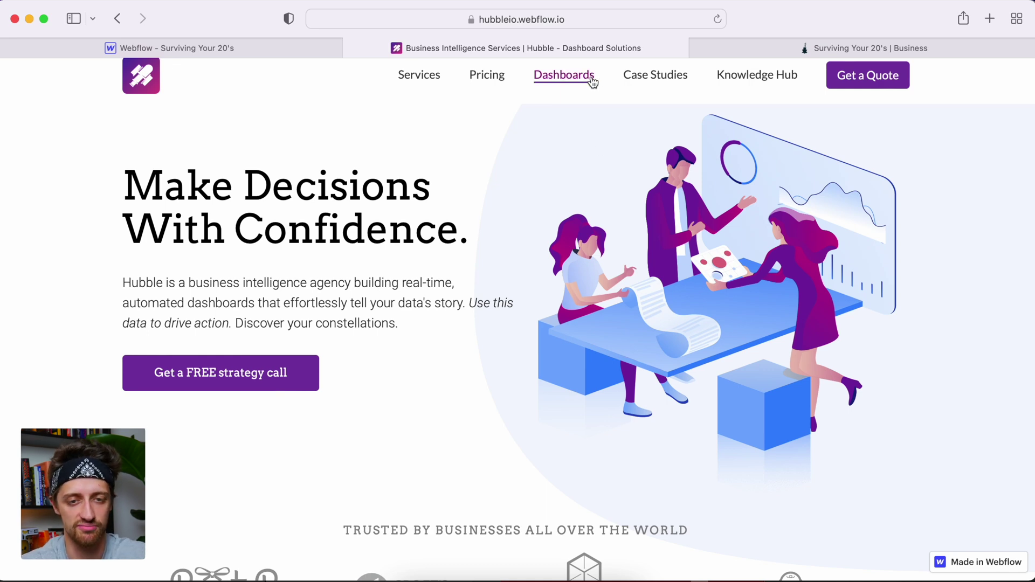
pyautogui.scroll(1, 603, 103)
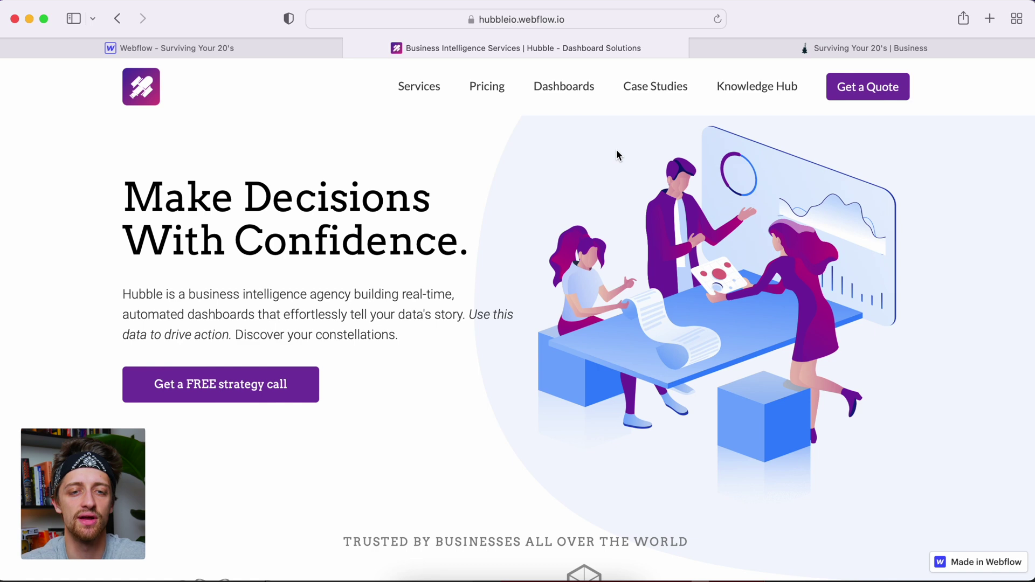
pyautogui.scroll(-3, 616, 155)
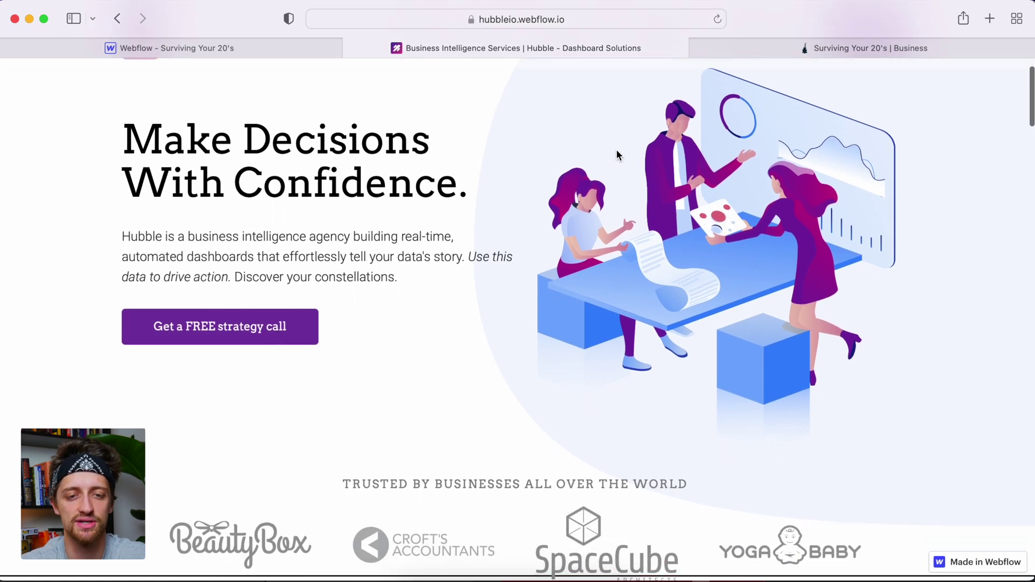
pyautogui.scroll(3, 617, 156)
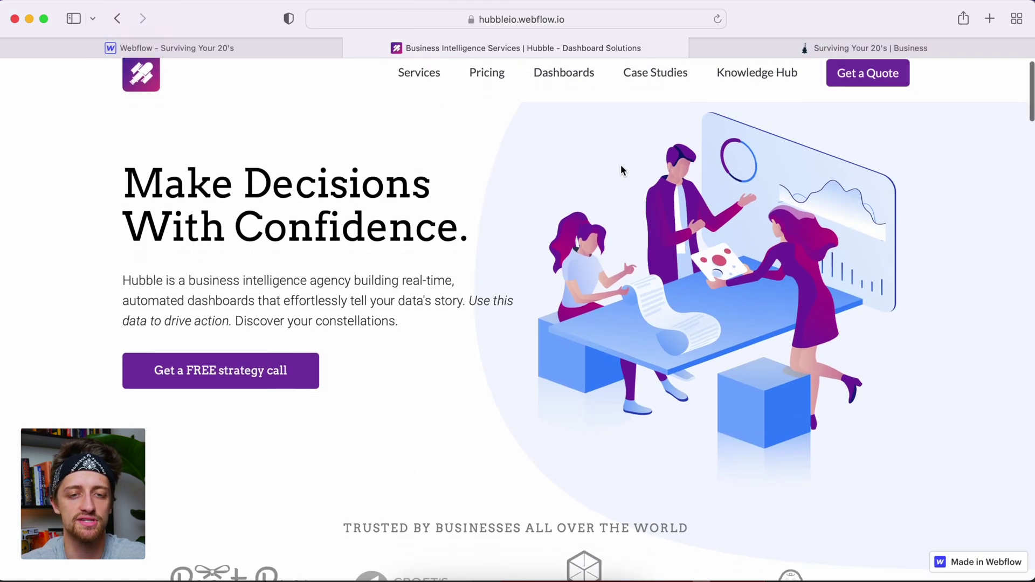
pyautogui.scroll(-2, 621, 171)
pyautogui.scroll(2, 621, 171)
pyautogui.click(791, 49)
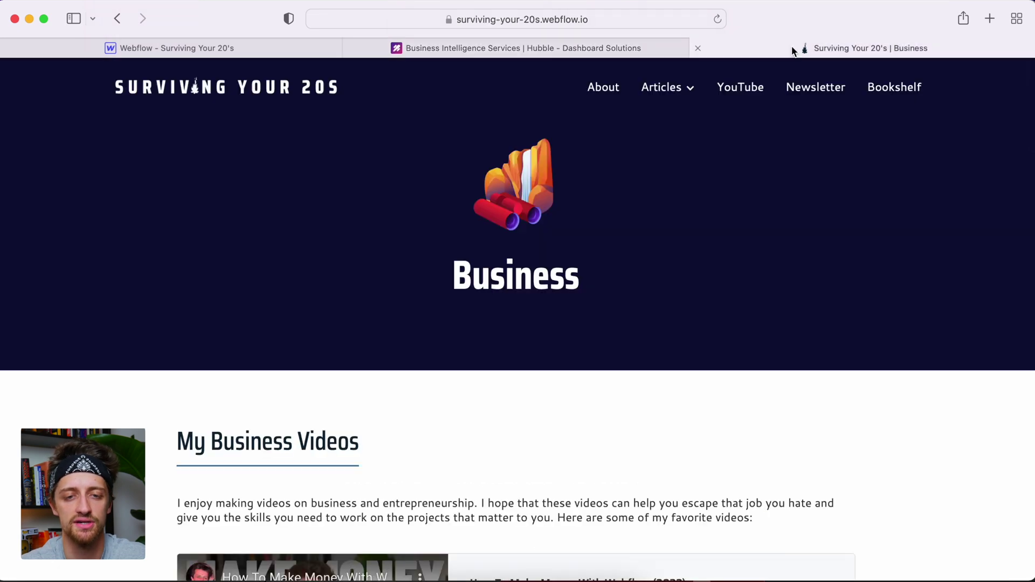
pyautogui.scroll(-3, 739, 137)
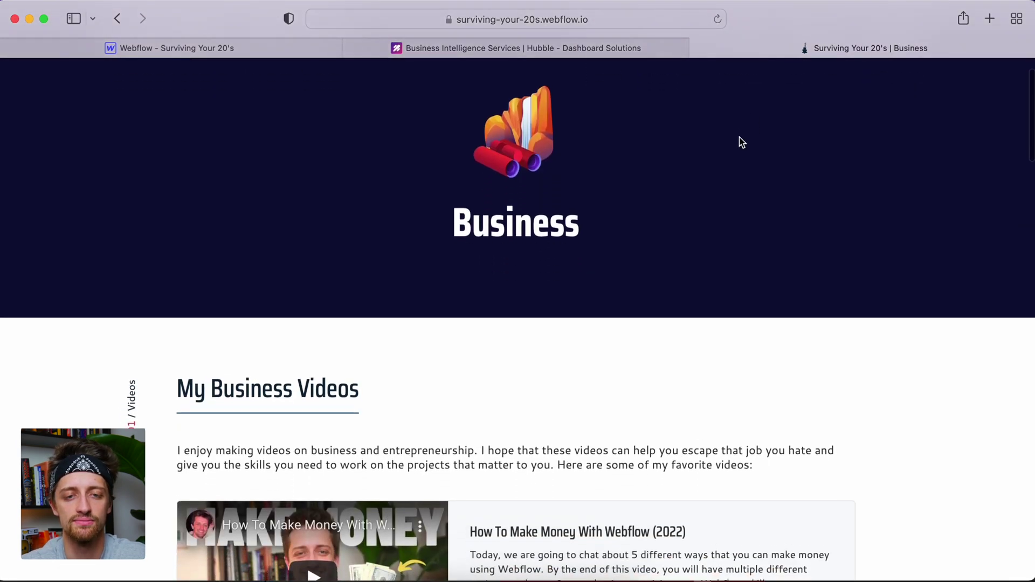
pyautogui.scroll(-1, 742, 142)
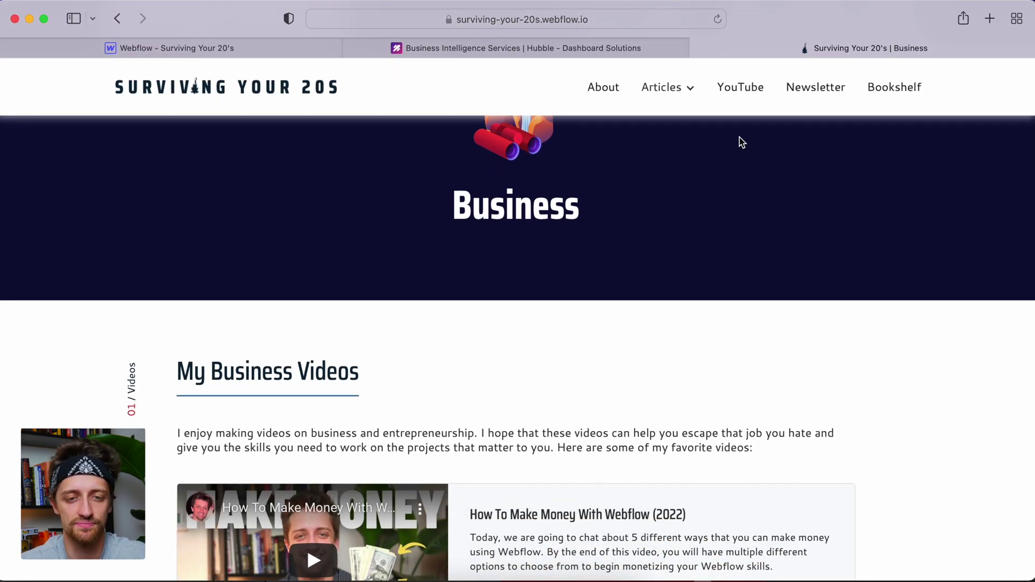
pyautogui.scroll(2, 740, 141)
pyautogui.click(270, 52)
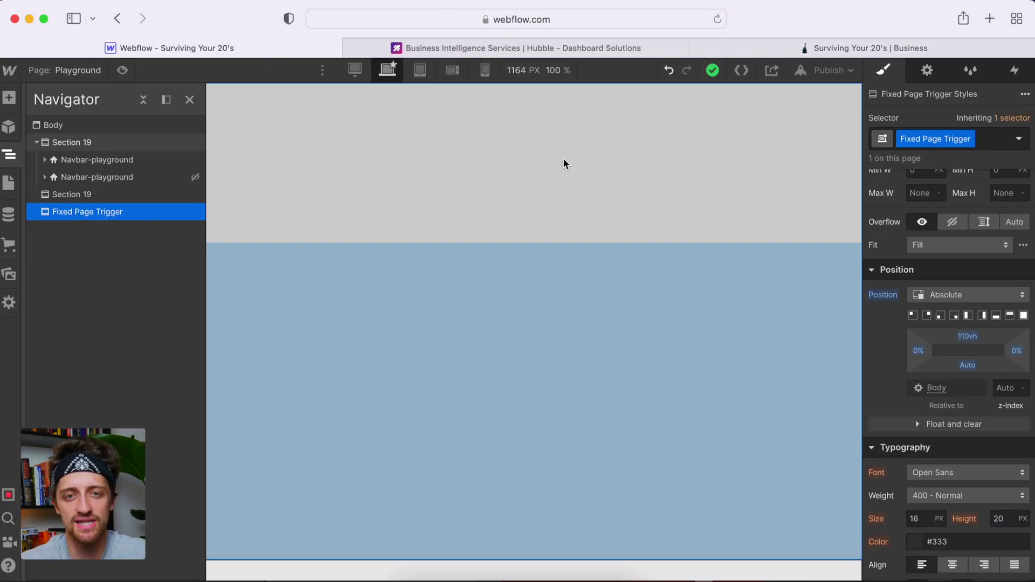
# Step: Return the canvas to the top and show the Fixed Page Trigger's interactions settings
pyautogui.scroll(5, 630, 221)
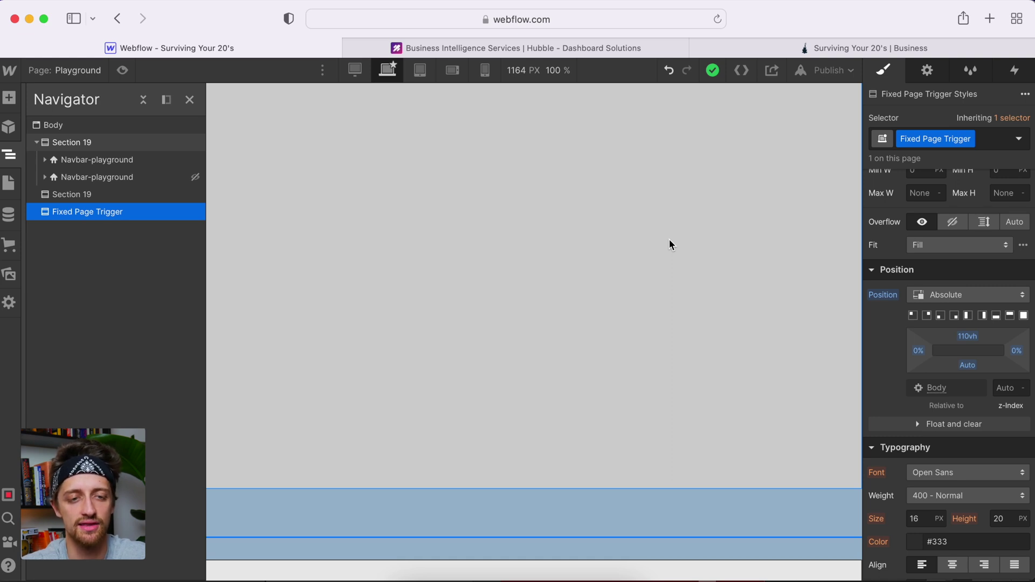
pyautogui.scroll(3, 669, 241)
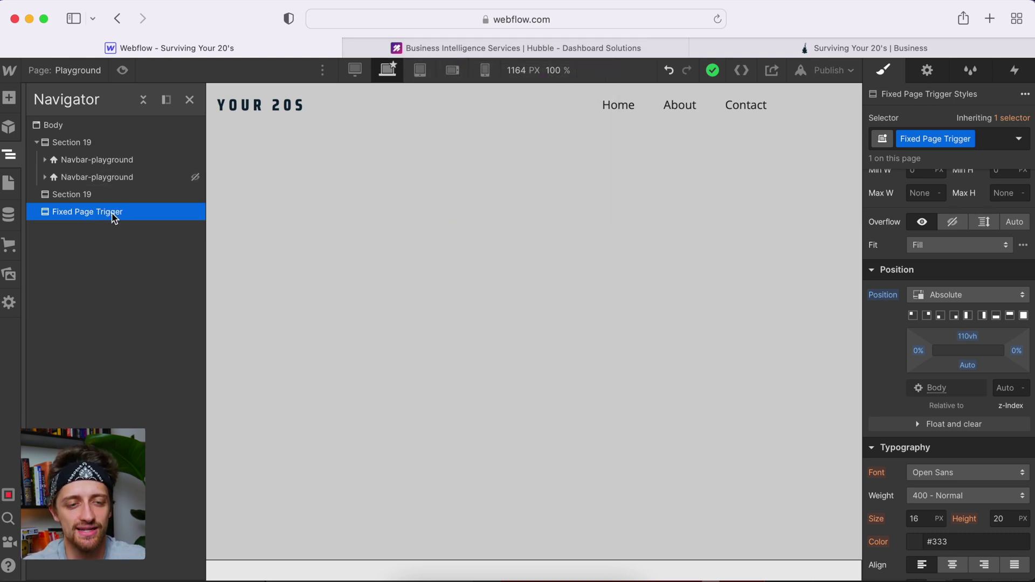
pyautogui.click(1013, 77)
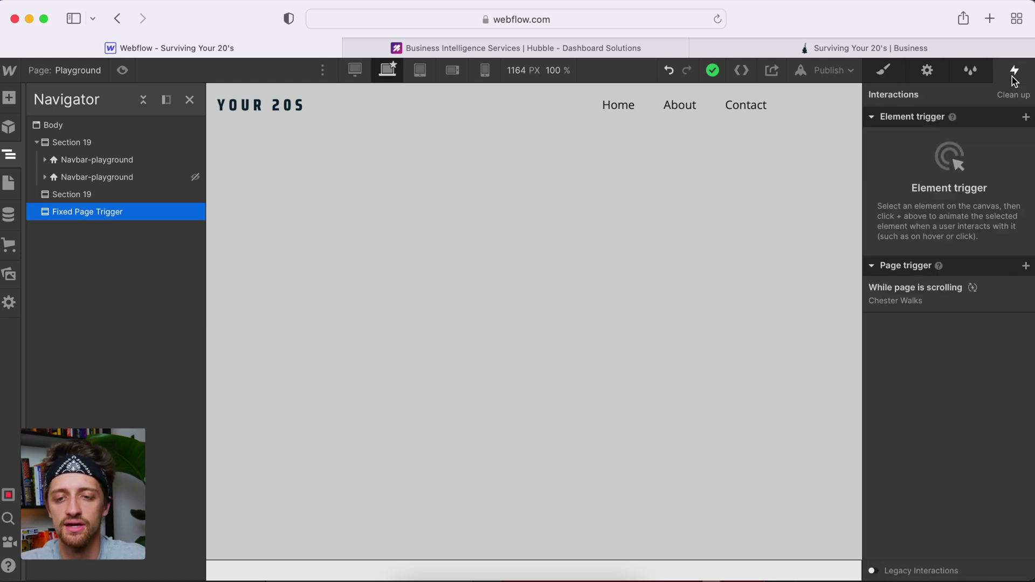
# Step: Add a Scroll into view element trigger whose action starts a new timed animation
pyautogui.click(1027, 117)
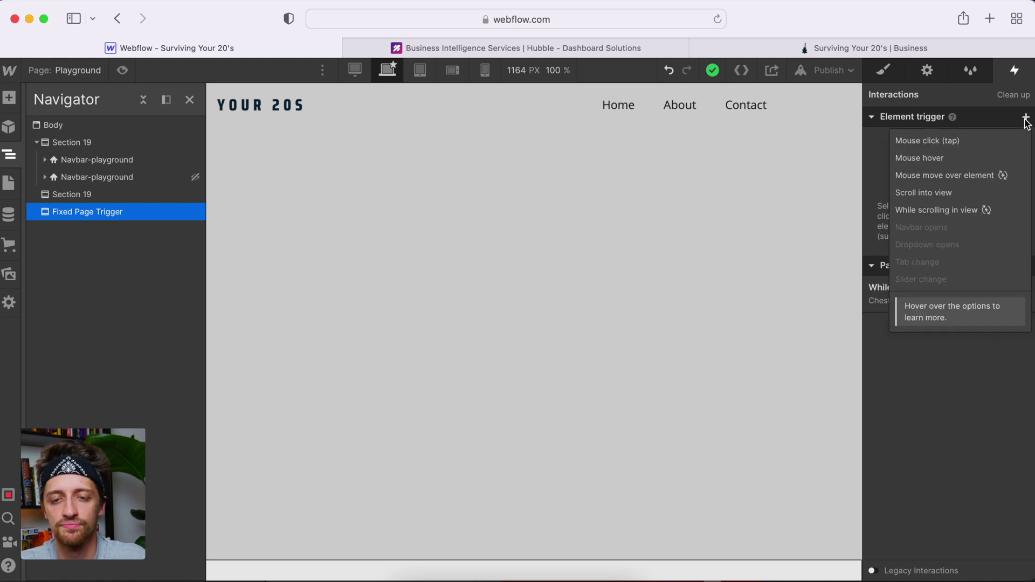
pyautogui.click(949, 197)
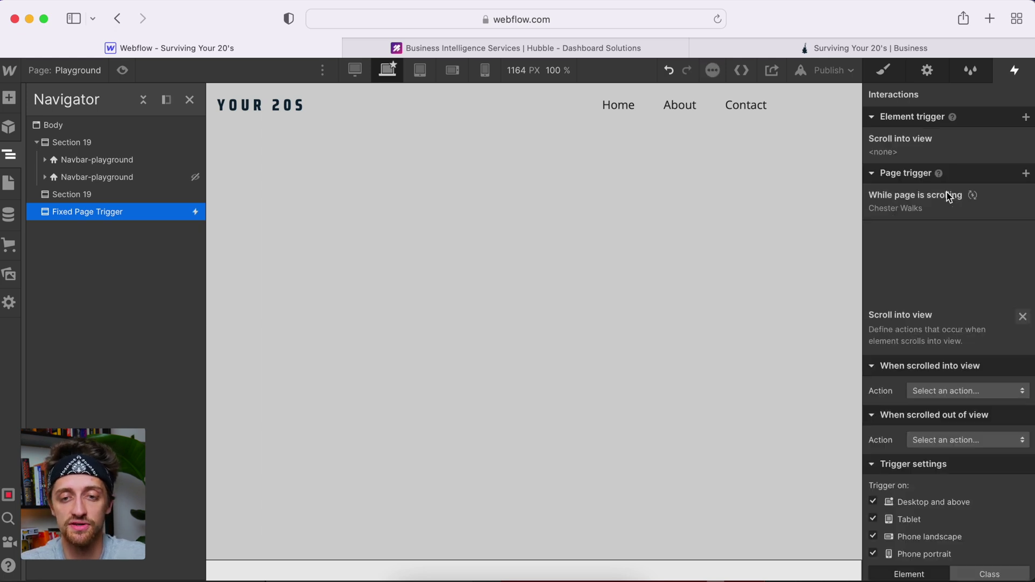
pyautogui.click(938, 195)
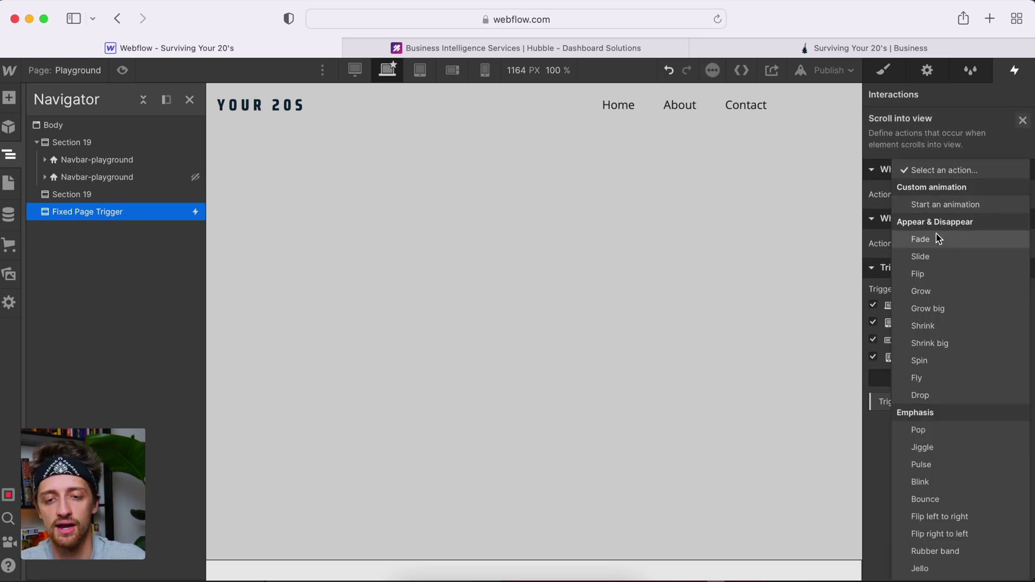
pyautogui.click(934, 207)
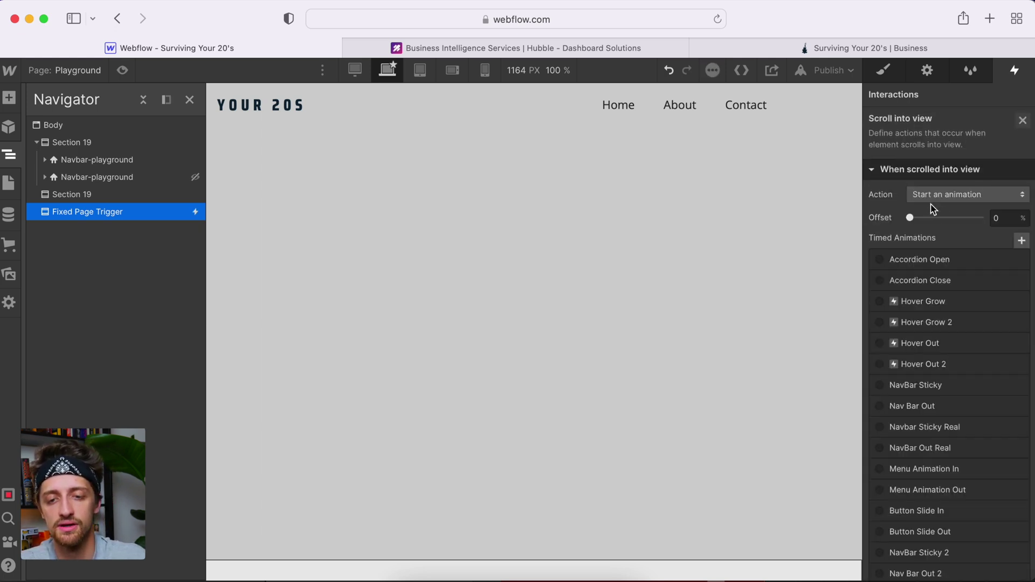
pyautogui.click(1017, 240)
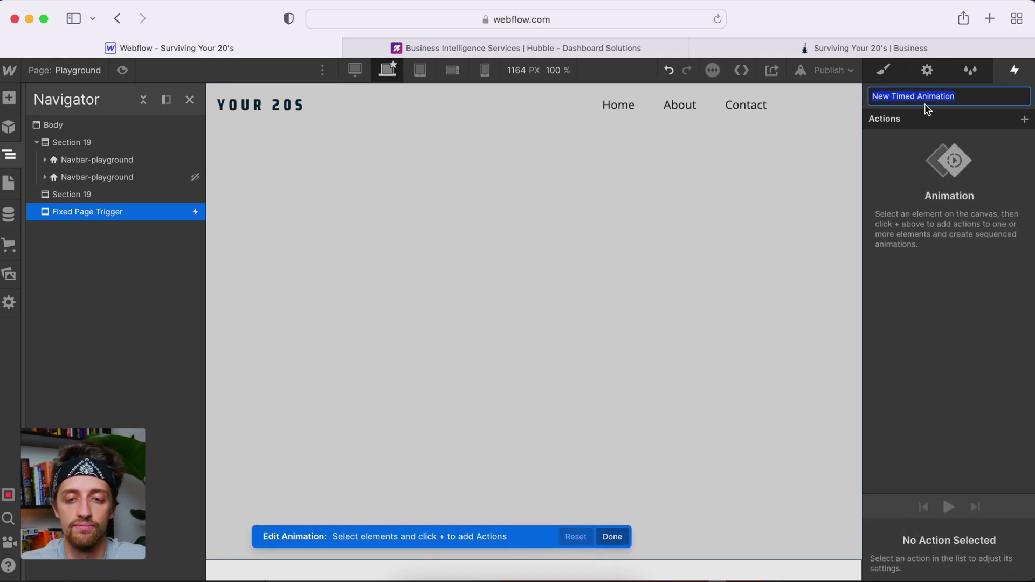
# Step: Name the animation 'Navbar Sticky Scroll Playground' and add an initial-state Hide/Show hiding Navbar-playground (Display none)
pyautogui.write('Navbar S')
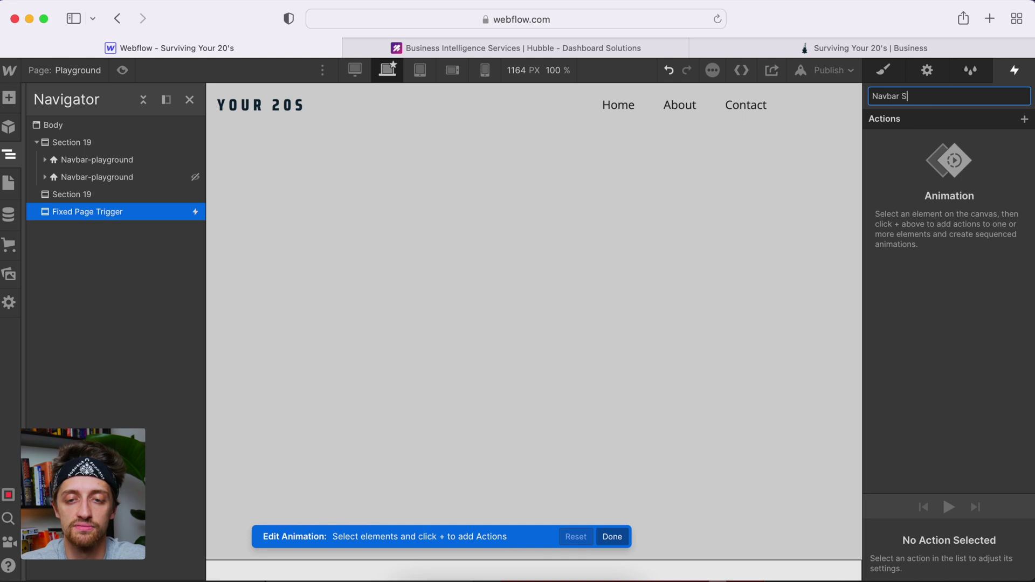
pyautogui.write('ticky Scr')
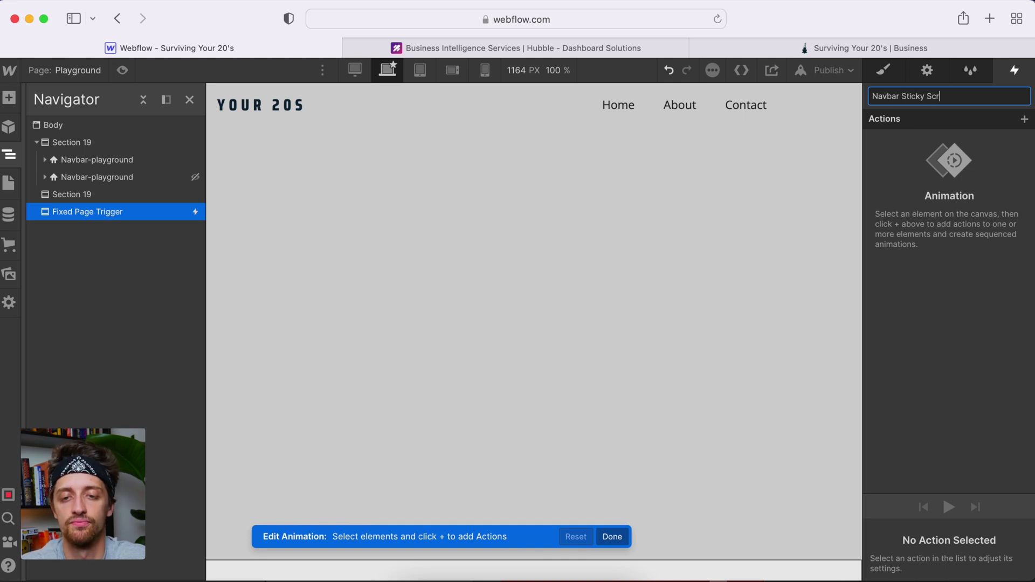
pyautogui.write('oll Playground')
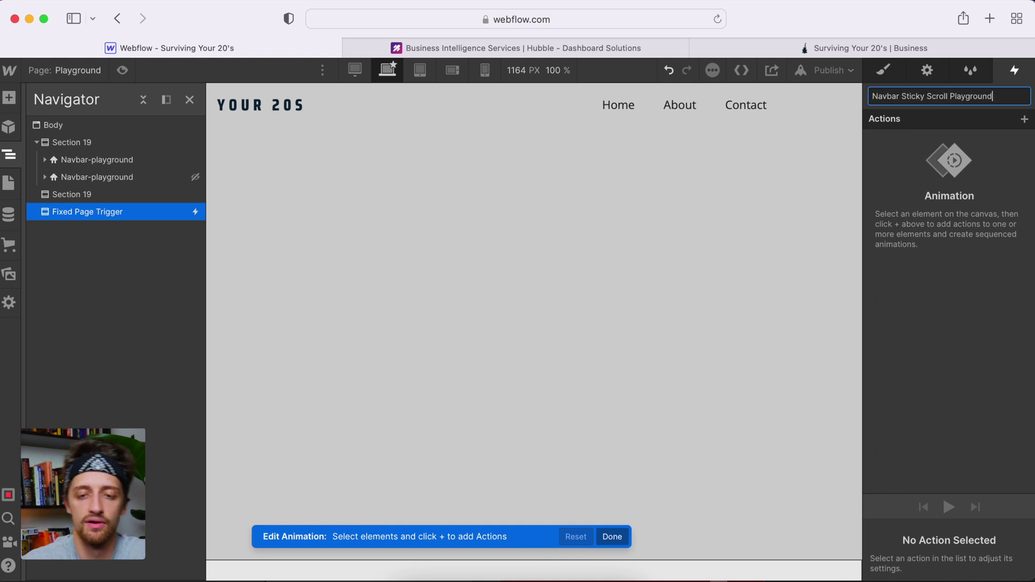
pyautogui.press('Return')
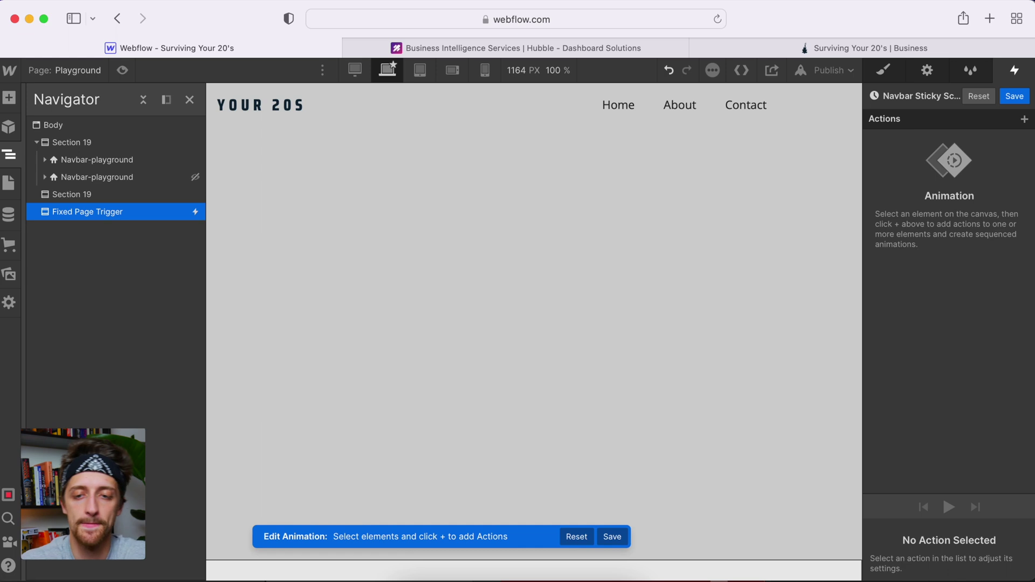
pyautogui.click(1025, 120)
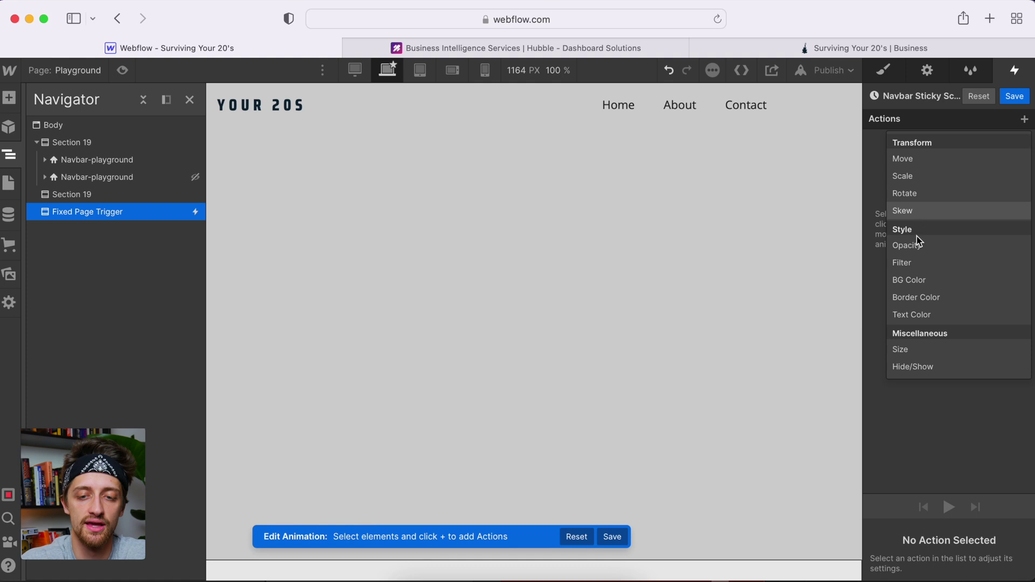
pyautogui.click(913, 366)
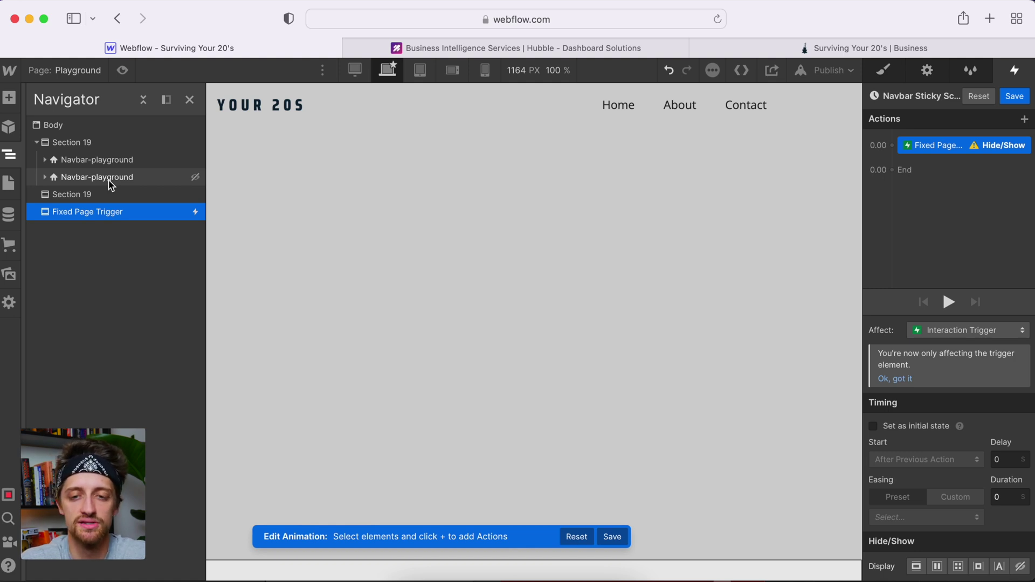
pyautogui.rightClick(929, 145)
pyautogui.click(945, 178)
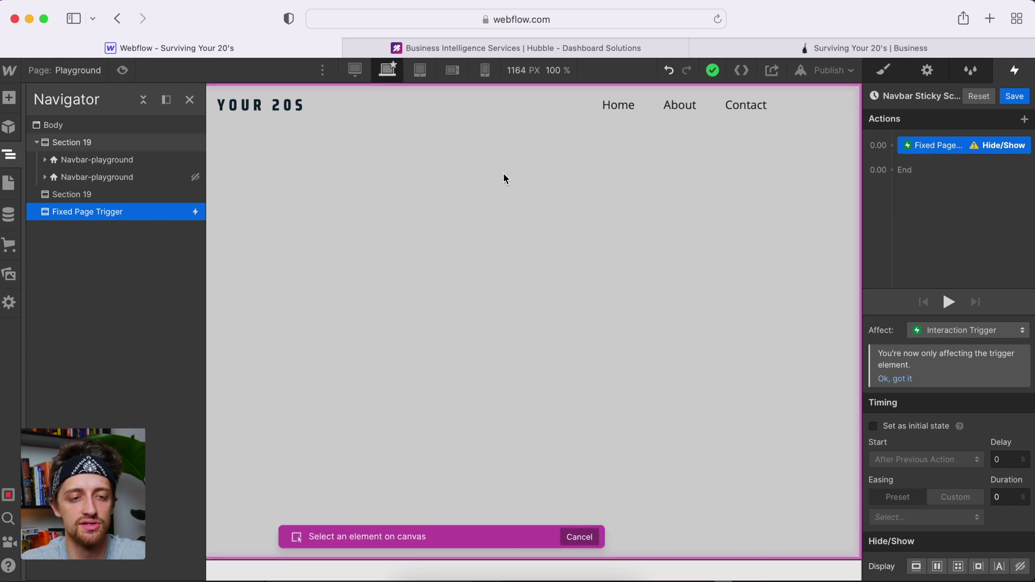
pyautogui.click(129, 179)
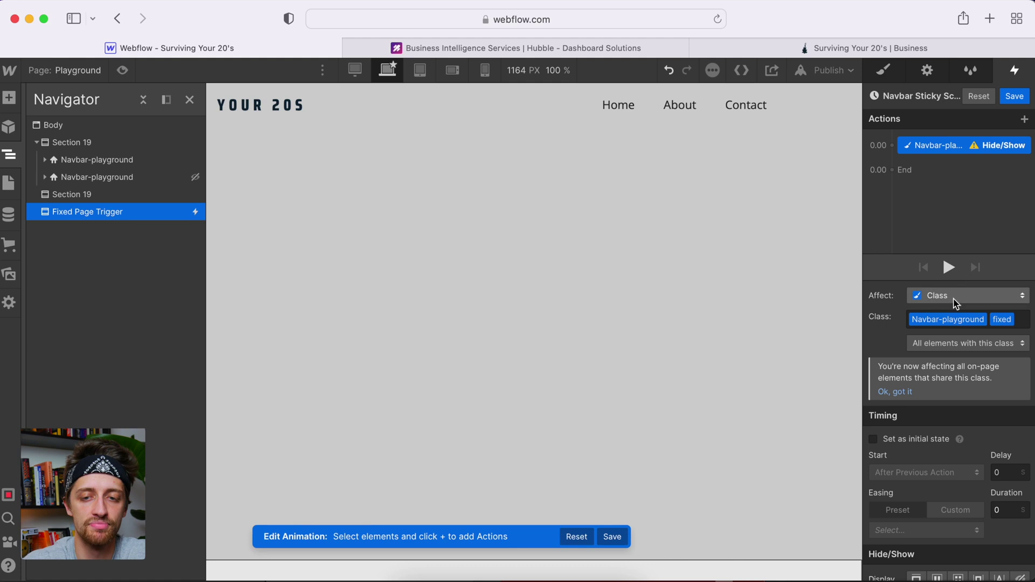
pyautogui.scroll(-1, 978, 448)
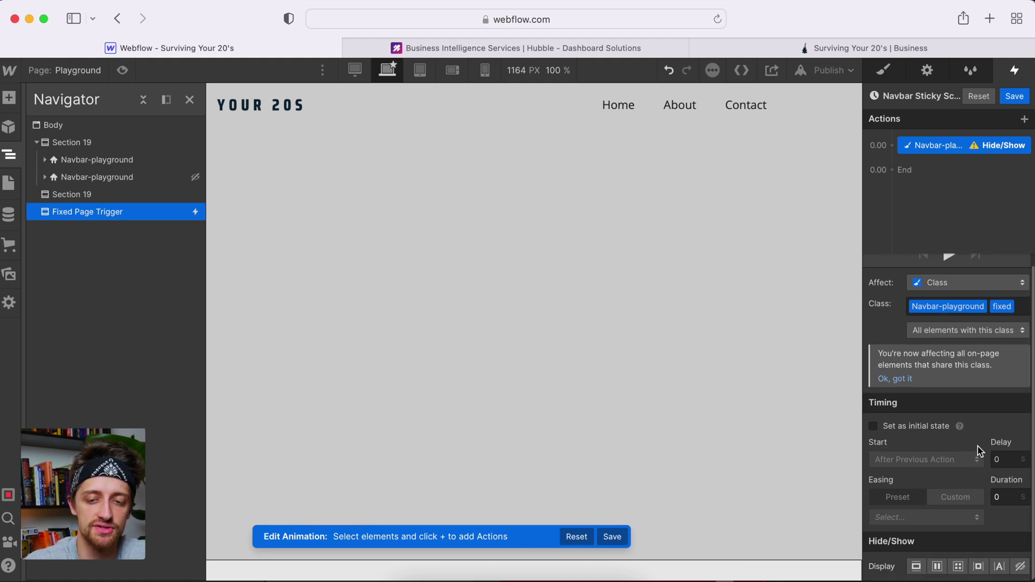
pyautogui.click(873, 426)
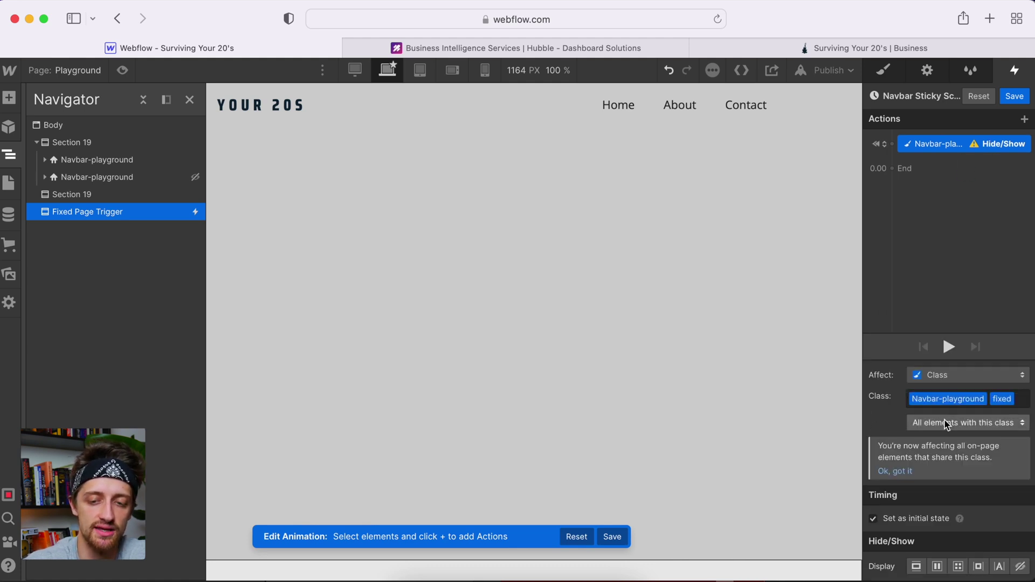
pyautogui.click(1020, 566)
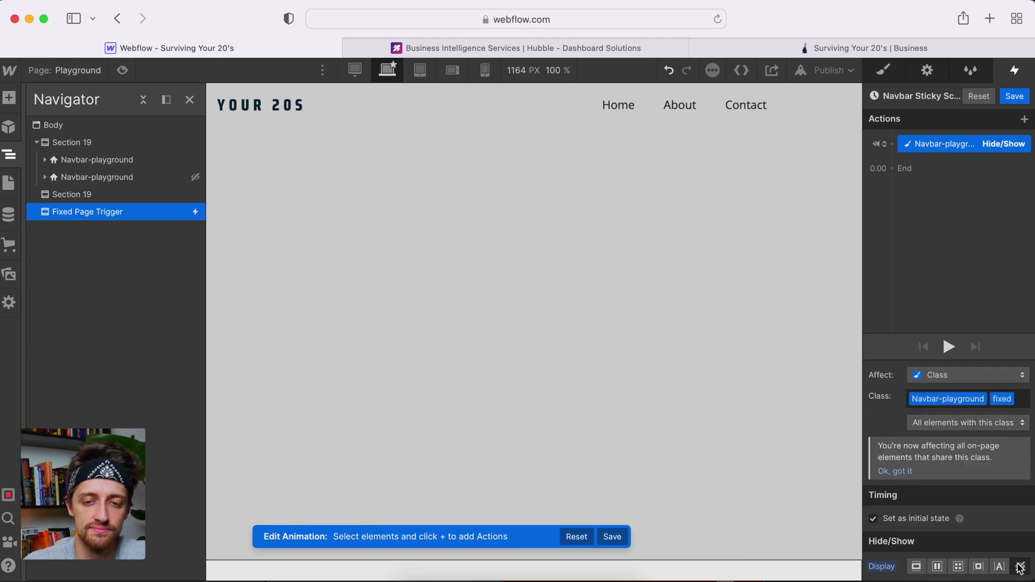
# Step: Add a second Hide/Show on Navbar-playground with a 0.5 s delay and Display block
pyautogui.click(906, 169)
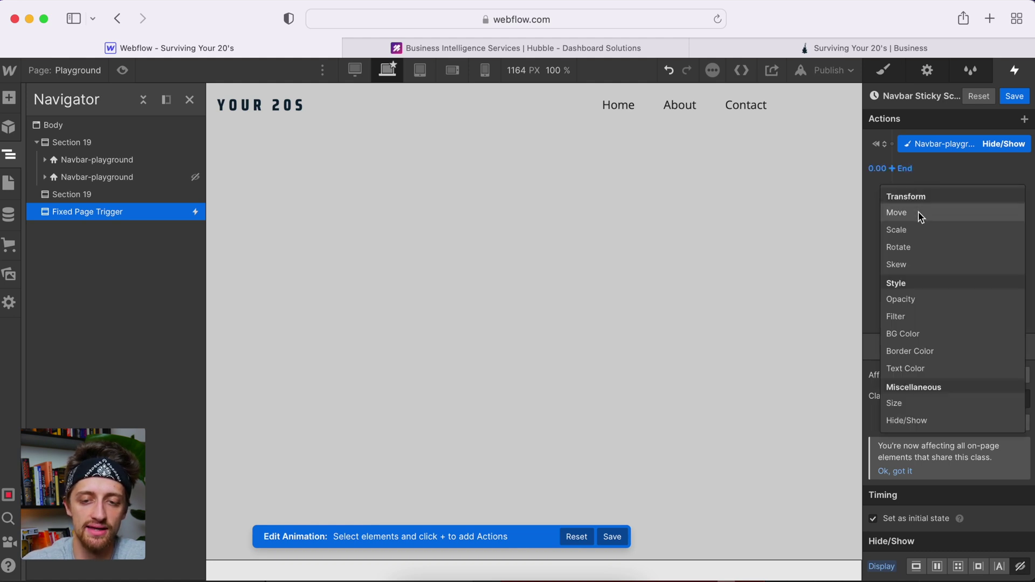
pyautogui.click(908, 422)
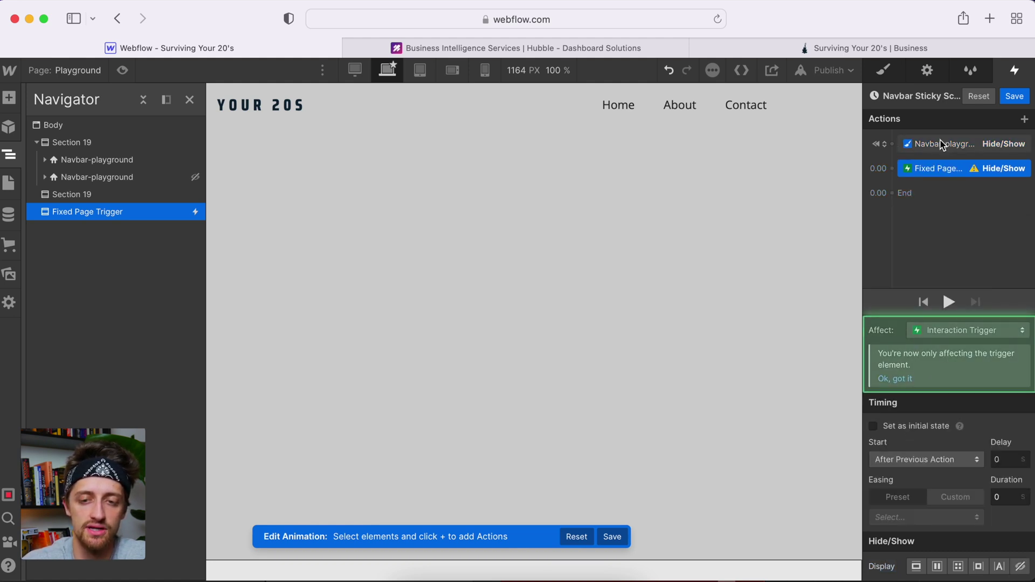
pyautogui.rightClick(941, 169)
pyautogui.click(953, 202)
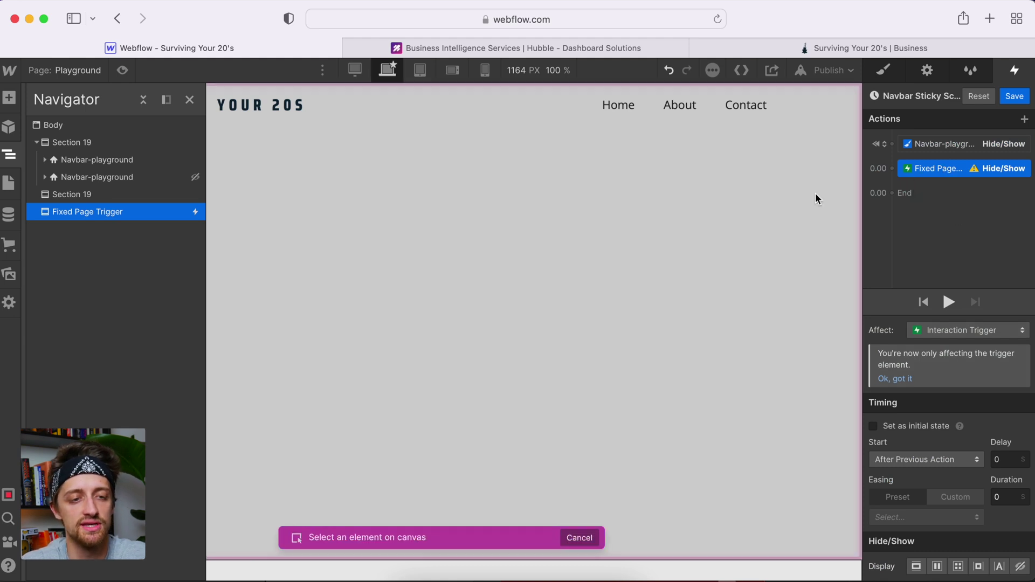
pyautogui.click(116, 180)
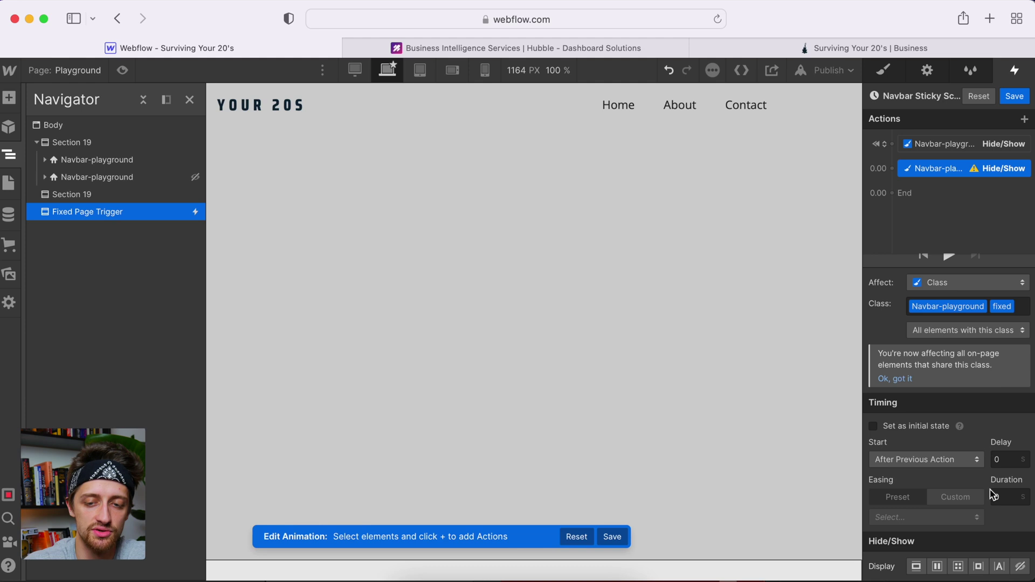
pyautogui.click(1003, 459)
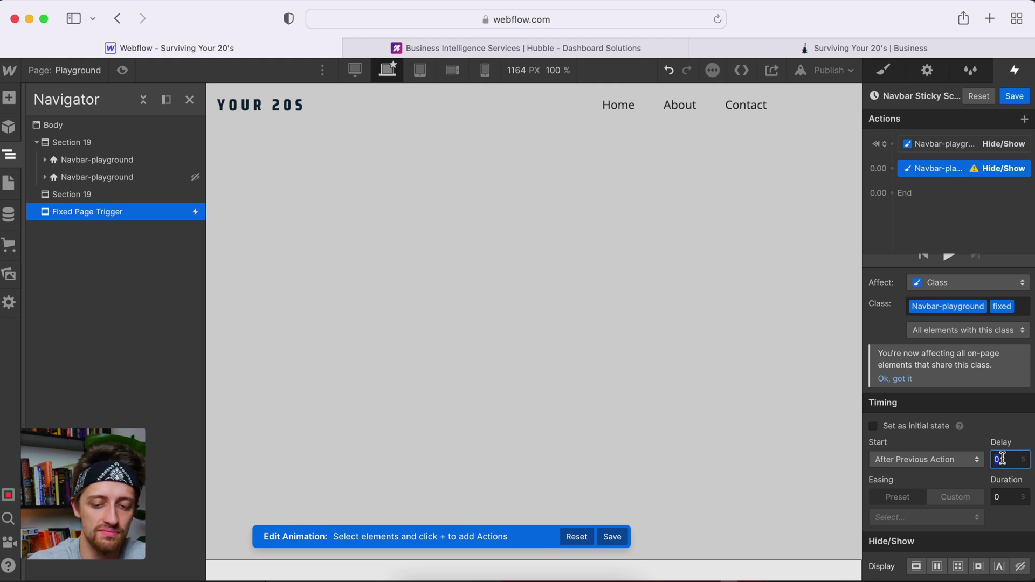
pyautogui.write('.5')
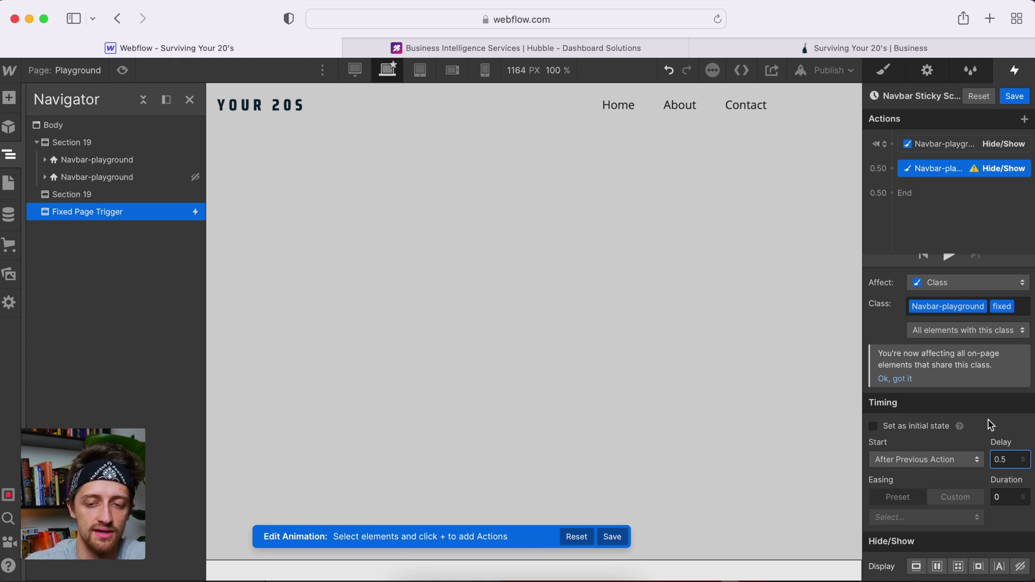
pyautogui.click(988, 419)
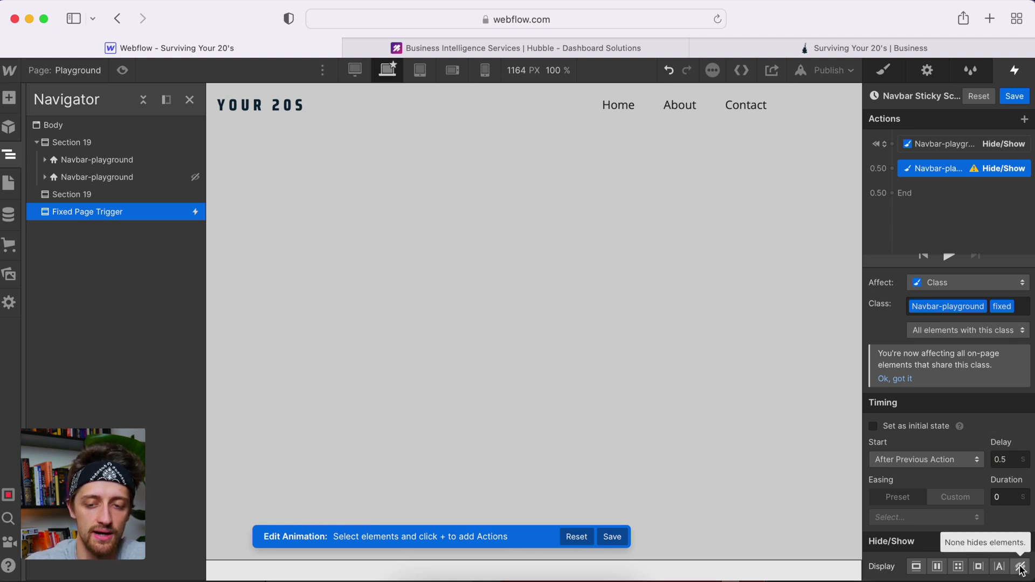
pyautogui.click(917, 566)
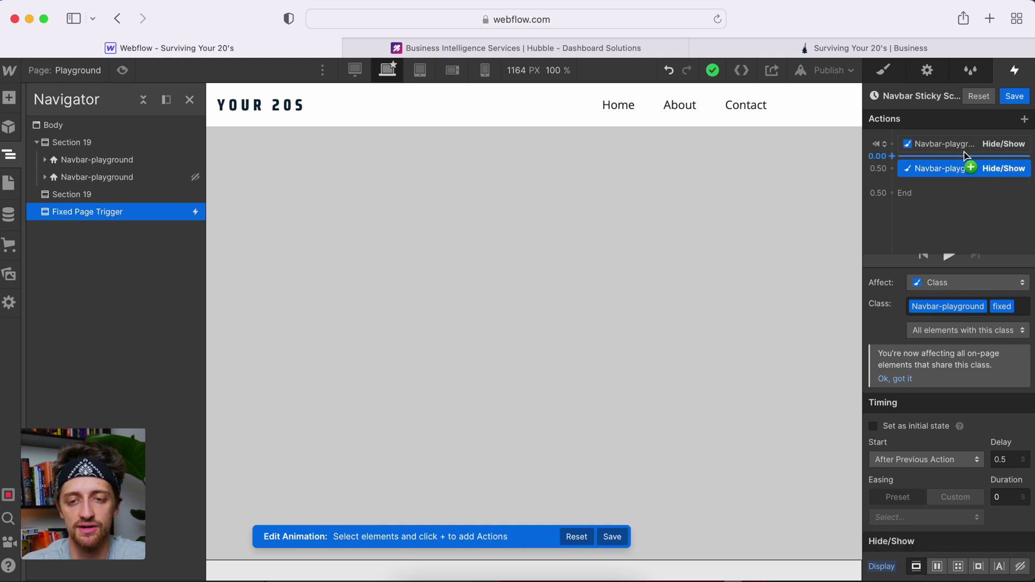
# Step: Review both Hide/Show actions and compare against the Hubble site's navbar behaviour
pyautogui.click(949, 144)
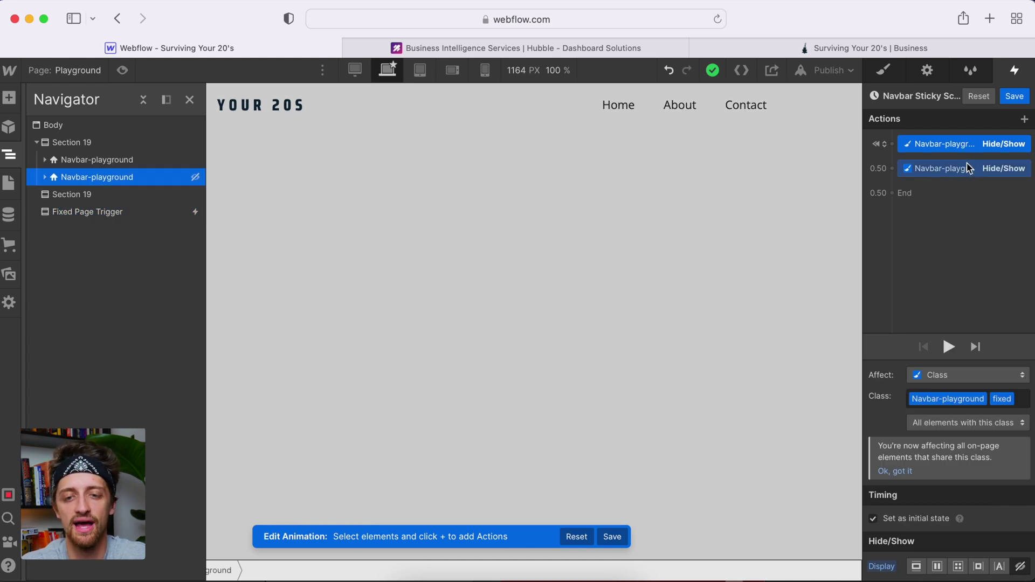
pyautogui.click(968, 168)
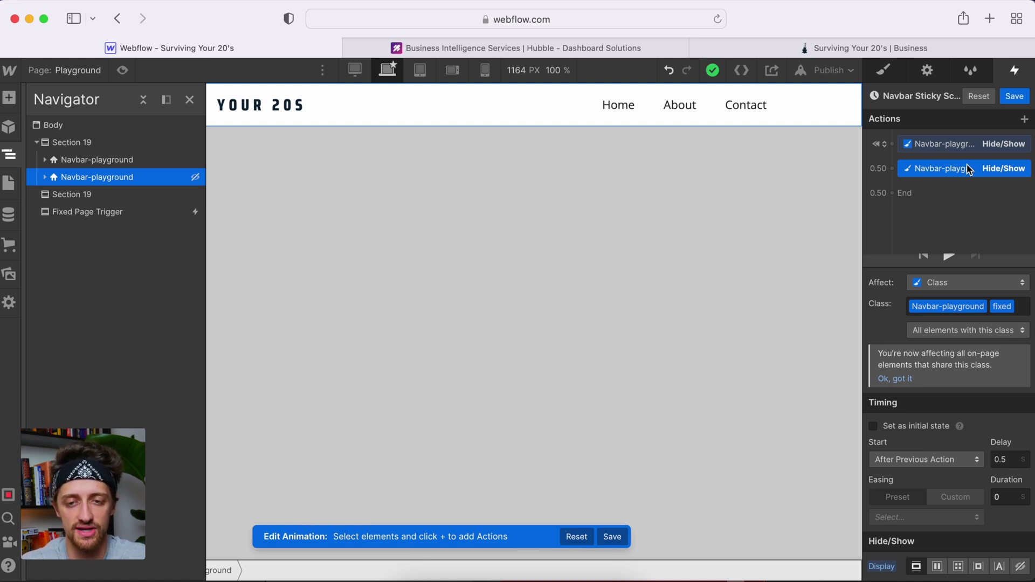
pyautogui.click(920, 142)
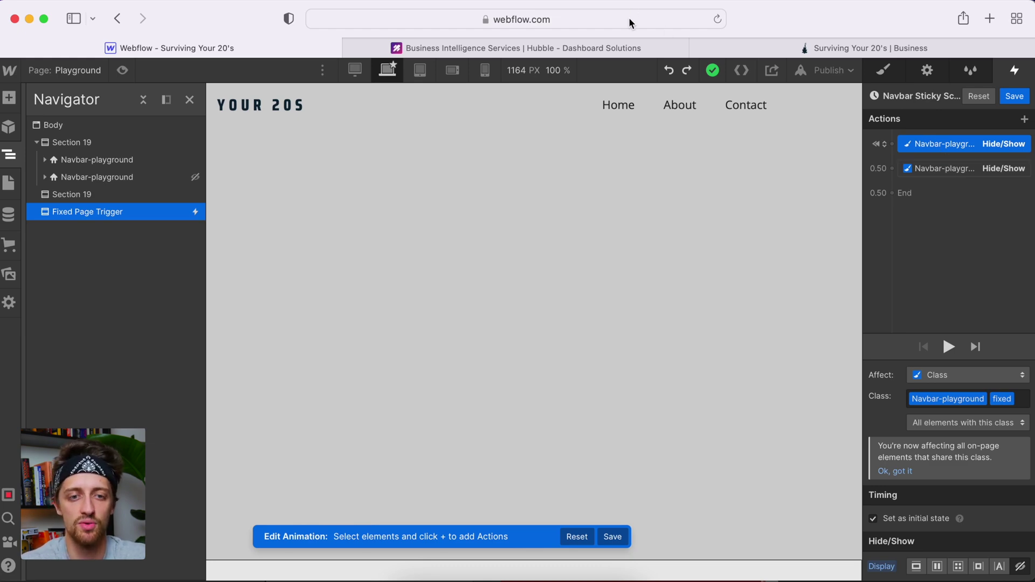
pyautogui.click(621, 43)
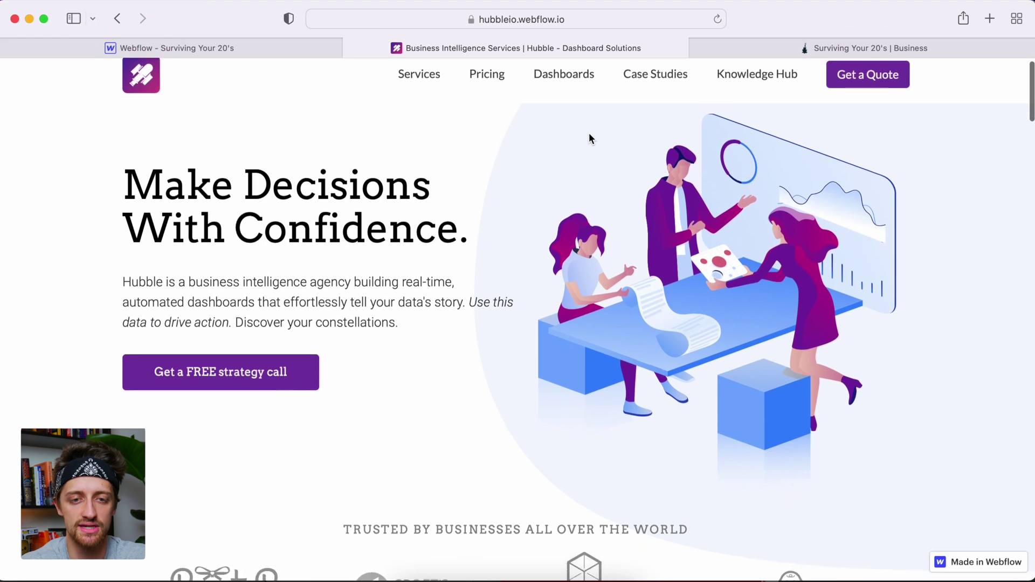
pyautogui.scroll(-2, 589, 139)
pyautogui.scroll(3, 588, 139)
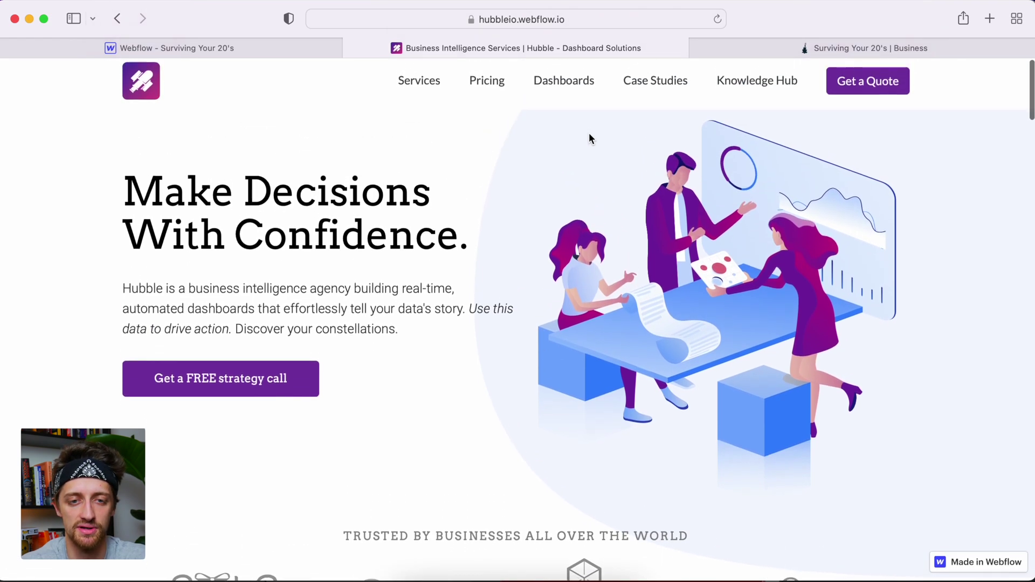
pyautogui.scroll(-3, 589, 139)
pyautogui.click(284, 45)
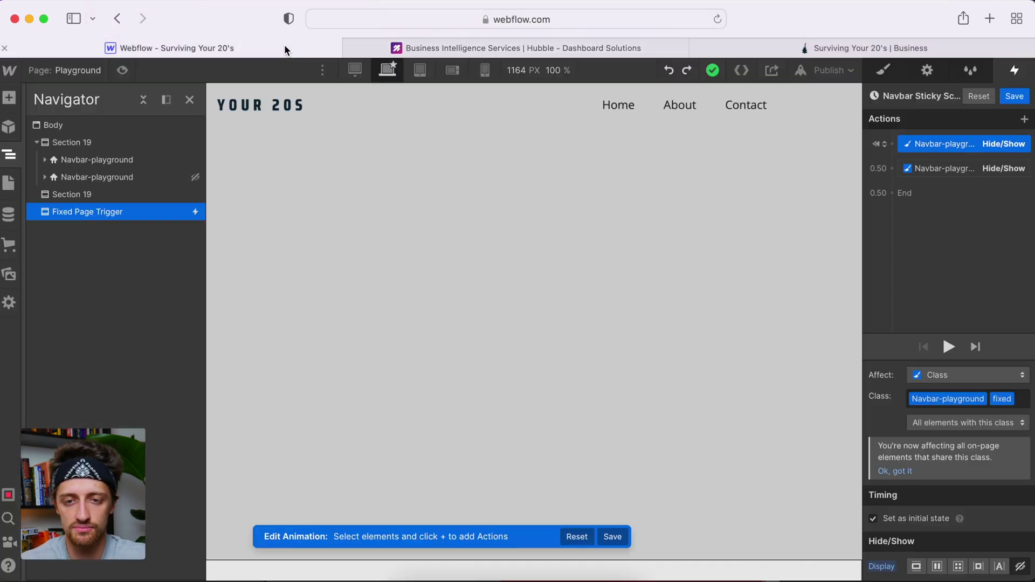
# Step: Add an initial-state Move action shifting Navbar-playground -100 px on the Y axis
pyautogui.click(892, 144)
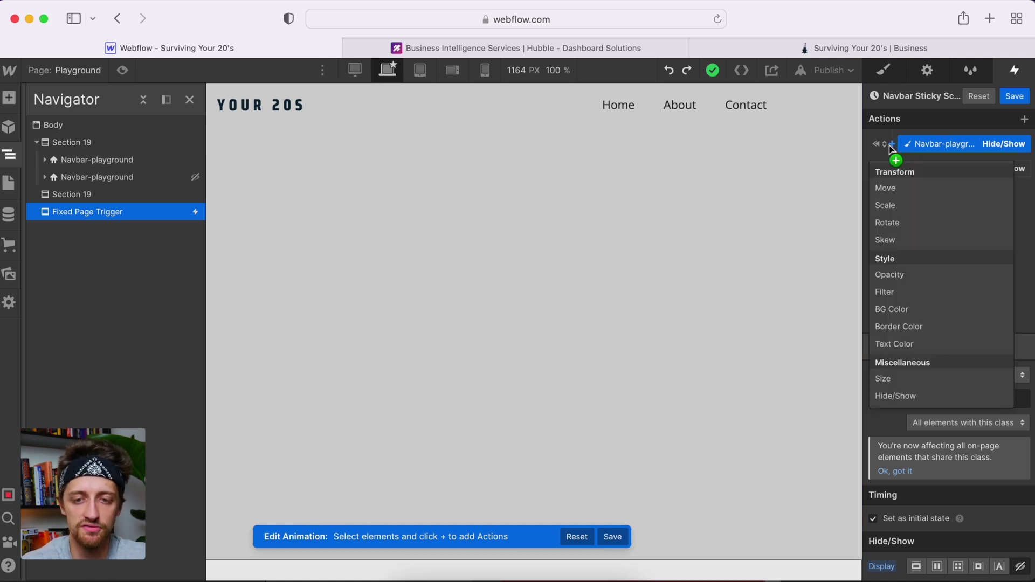
pyautogui.click(905, 189)
pyautogui.rightClick(910, 164)
pyautogui.click(912, 201)
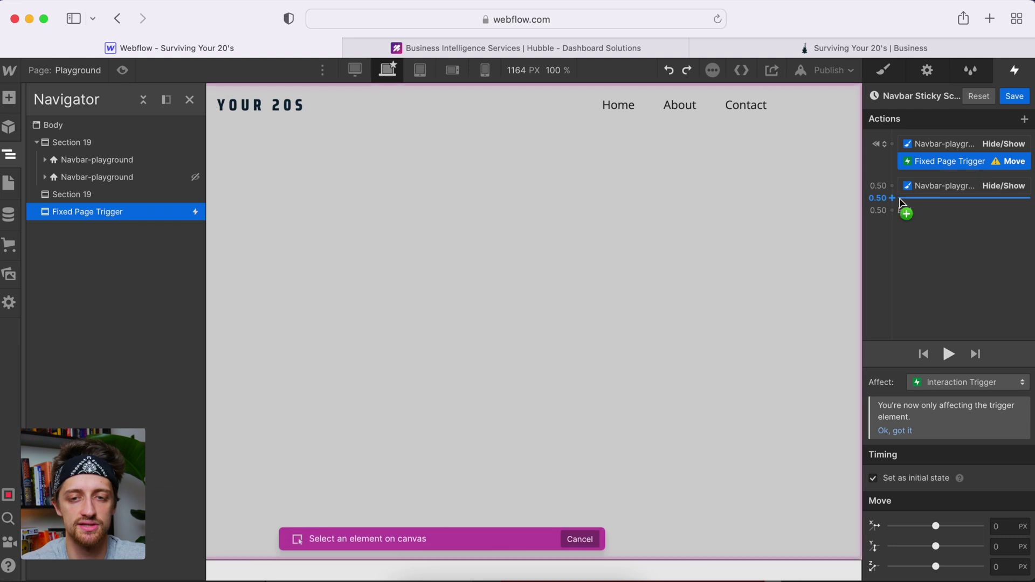
pyautogui.click(108, 178)
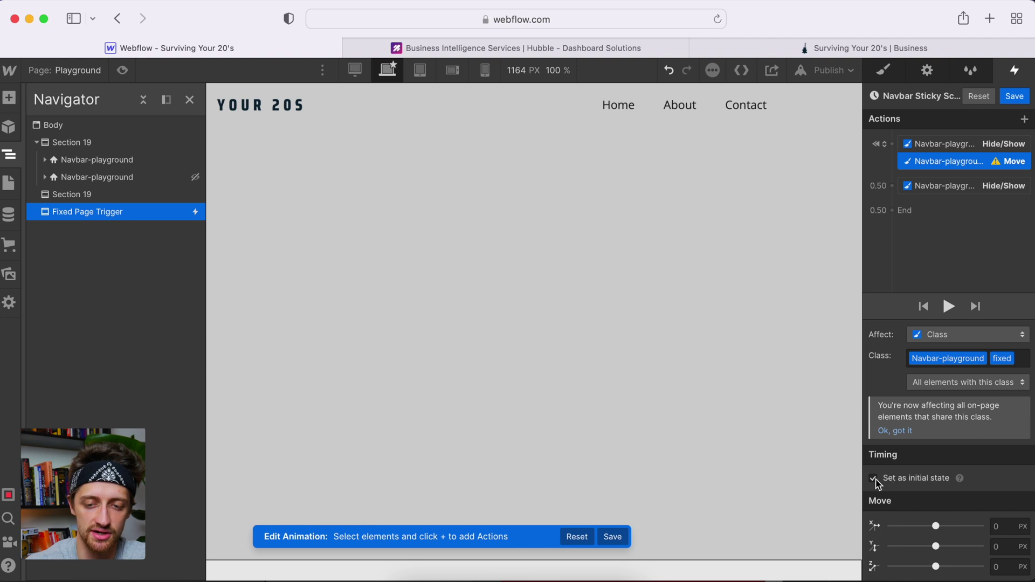
pyautogui.click(996, 547)
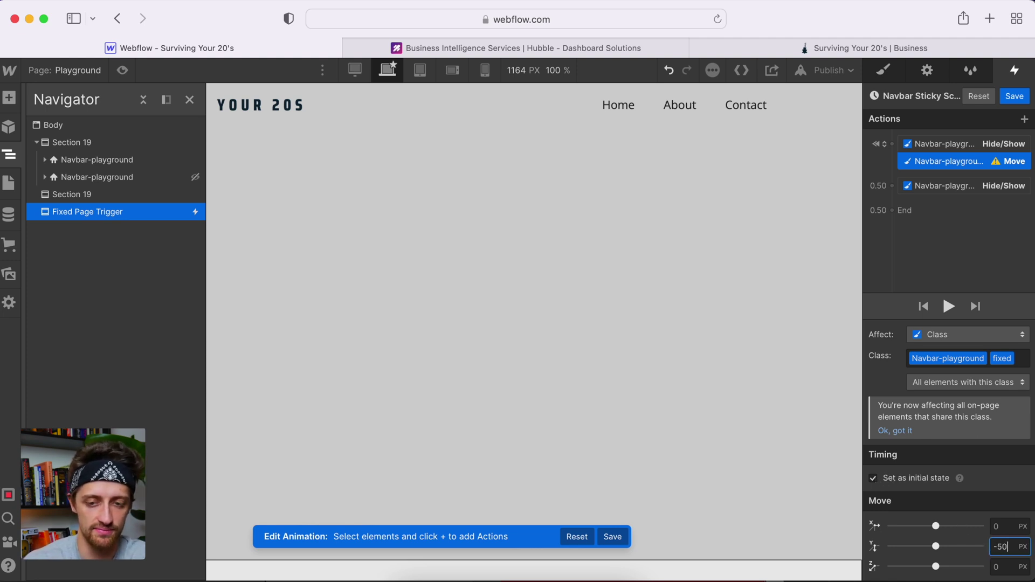
pyautogui.write('-50')
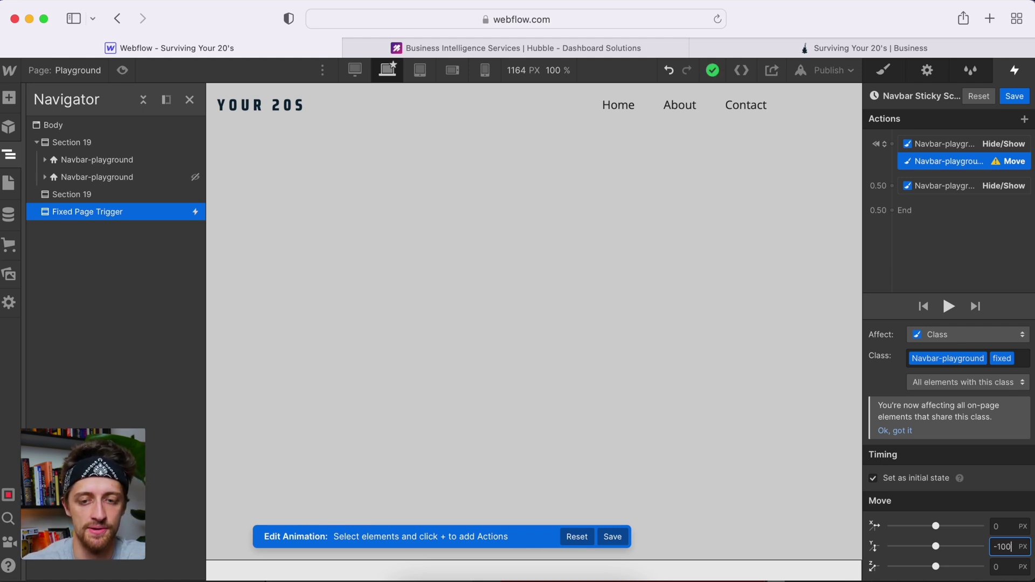
pyautogui.press('Return')
pyautogui.moveTo(941, 186); pyautogui.dragTo(893, 190)
# Step: Add a Move at 0.50 s returning Navbar-playground to Y 0 over 0.5 s, linear easing
pyautogui.click(893, 187)
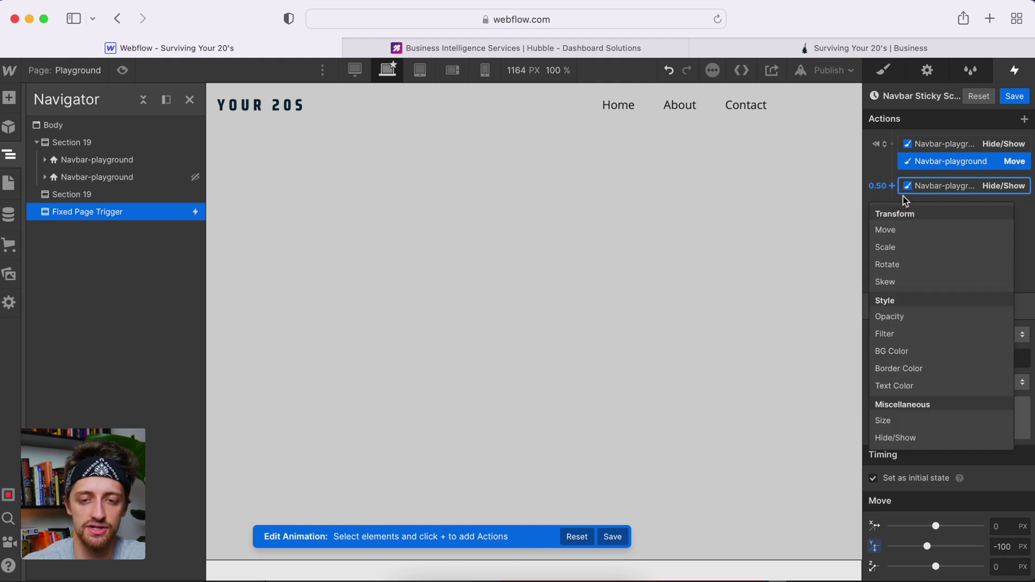
pyautogui.click(894, 230)
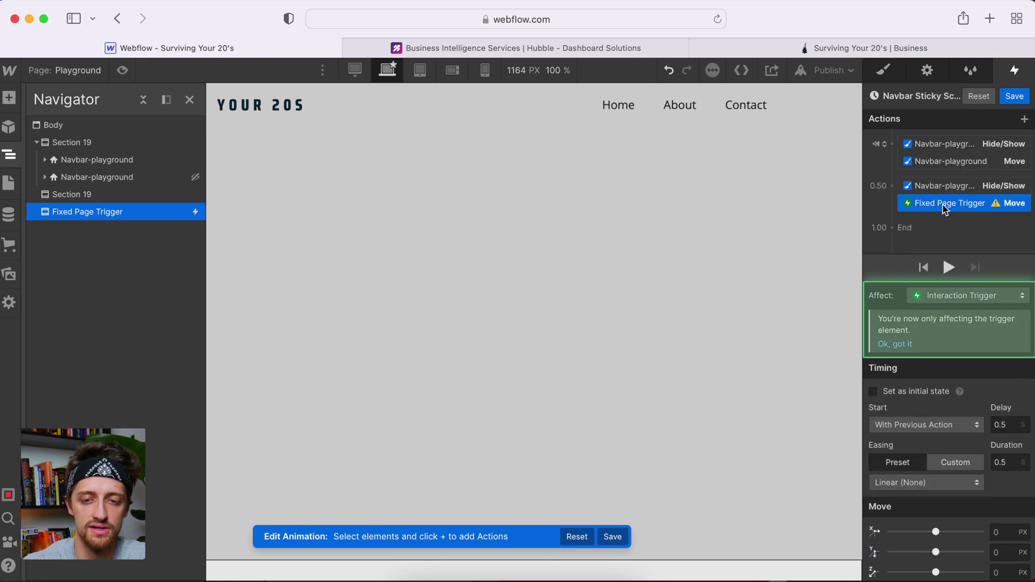
pyautogui.click(923, 203)
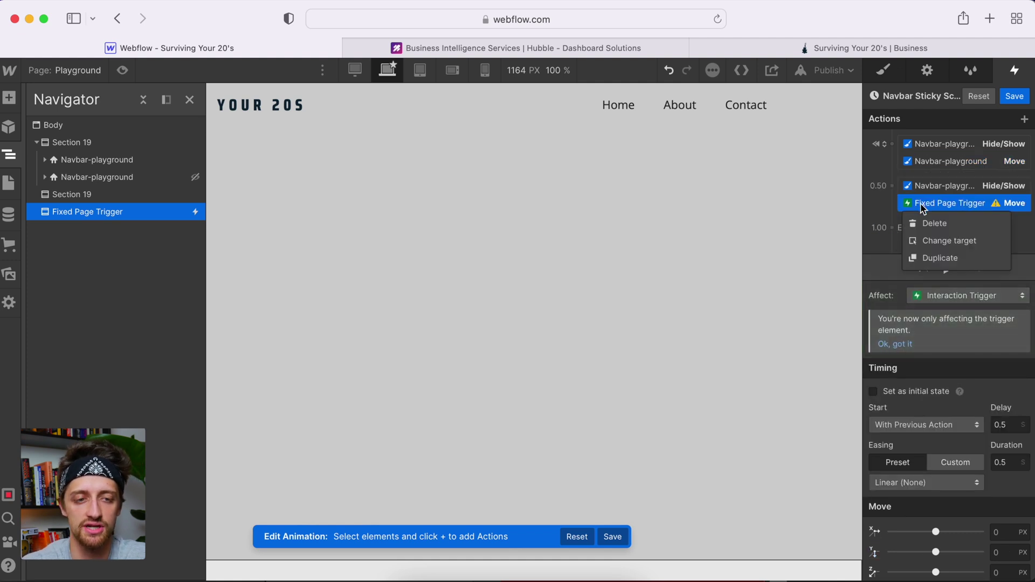
pyautogui.click(927, 240)
pyautogui.click(109, 183)
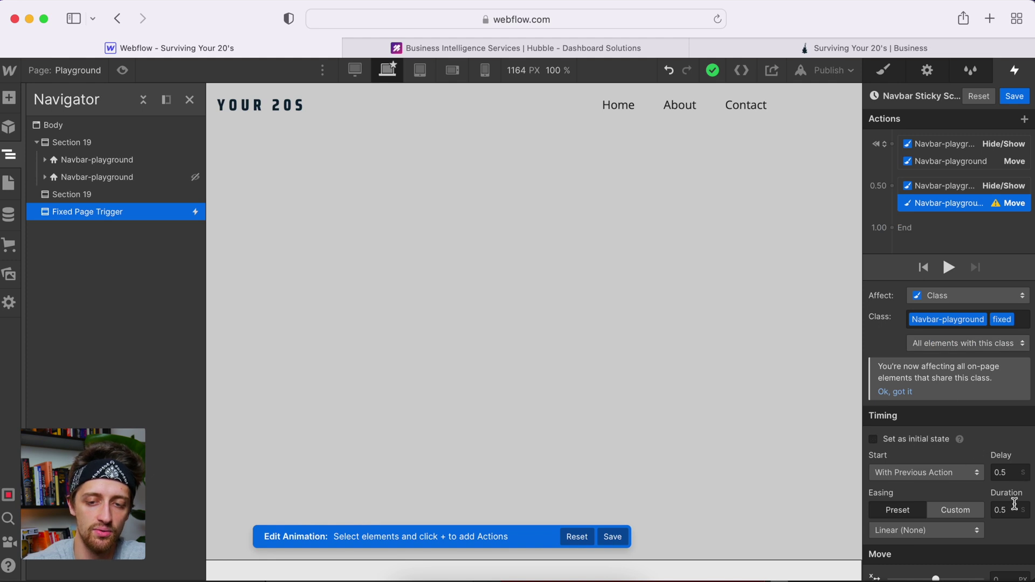
pyautogui.scroll(-1, 988, 489)
pyautogui.scroll(-2, 988, 490)
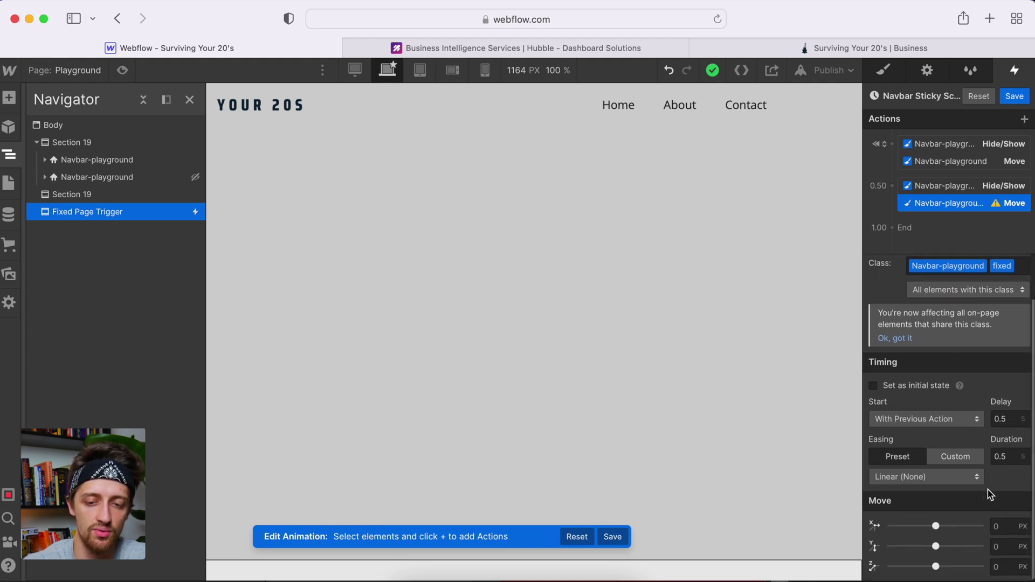
pyautogui.click(998, 547)
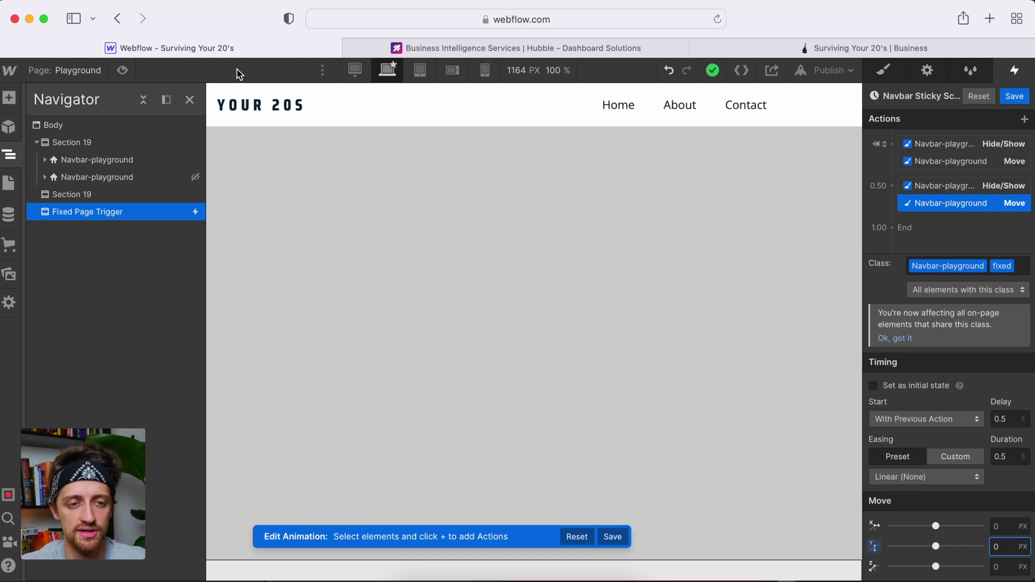
# Step: Preview the Playground page and scroll down and up to test the navbar sliding in
pyautogui.click(123, 70)
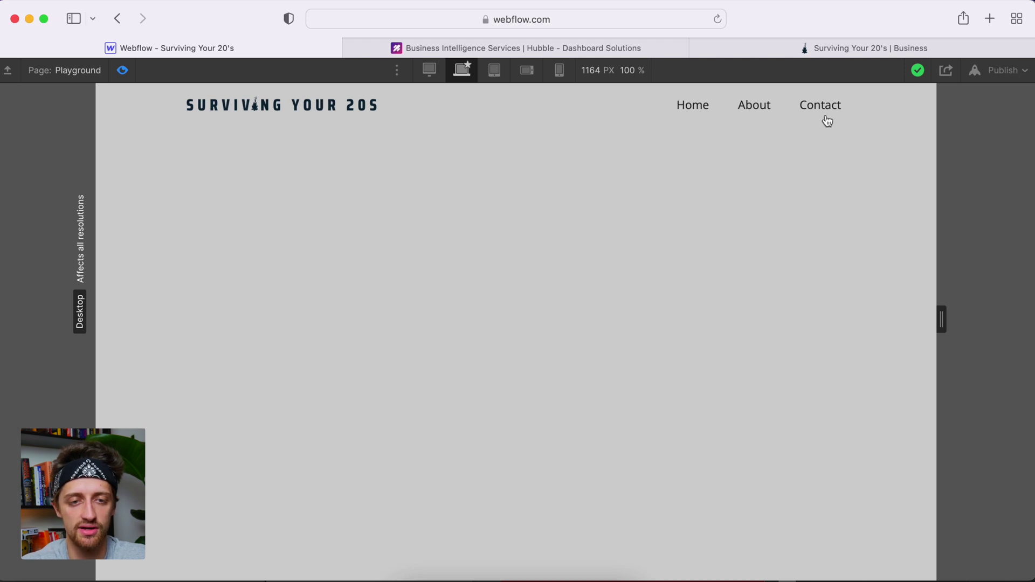
pyautogui.scroll(-2, 584, 216)
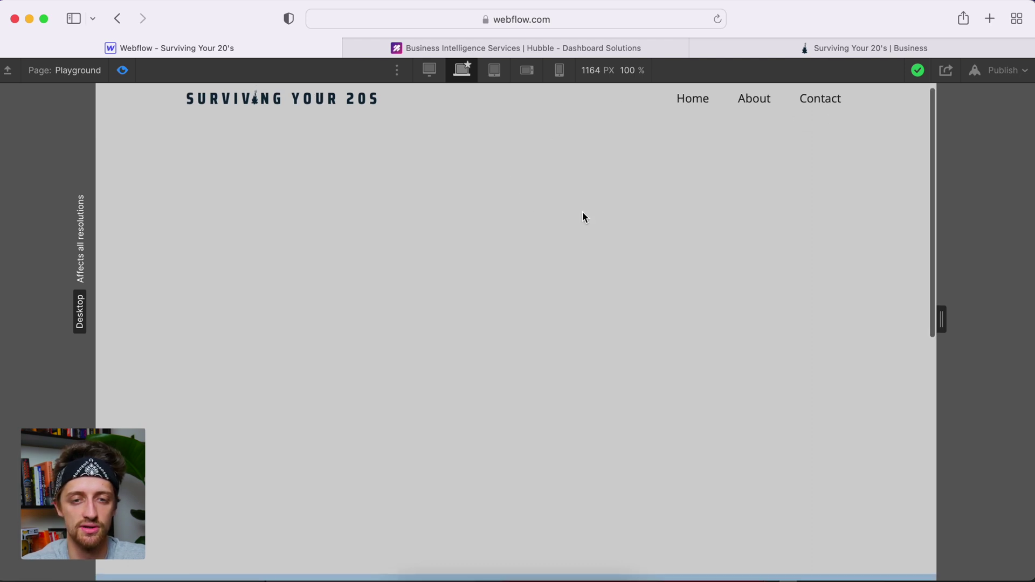
pyautogui.scroll(-2, 583, 217)
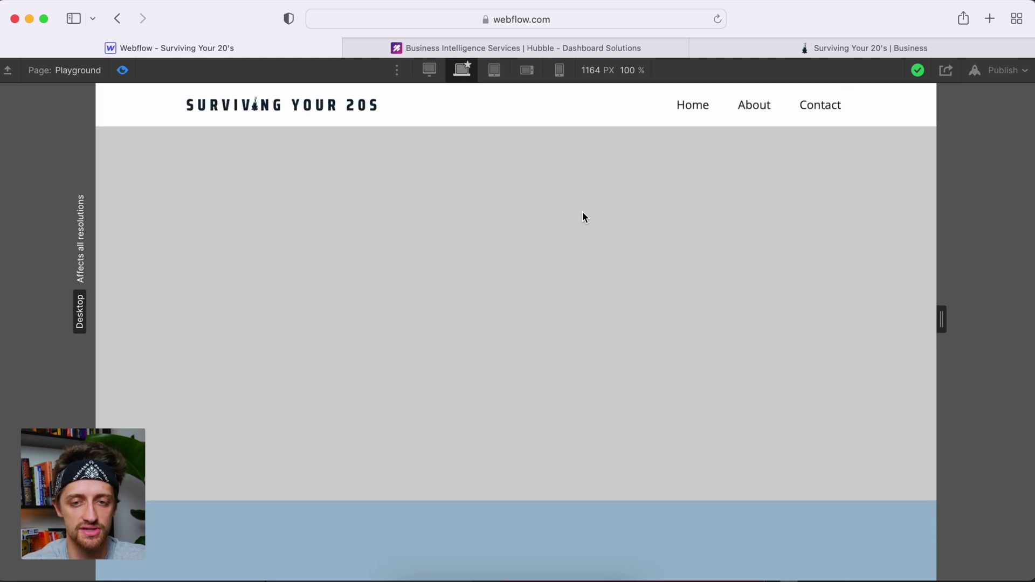
pyautogui.scroll(3, 583, 216)
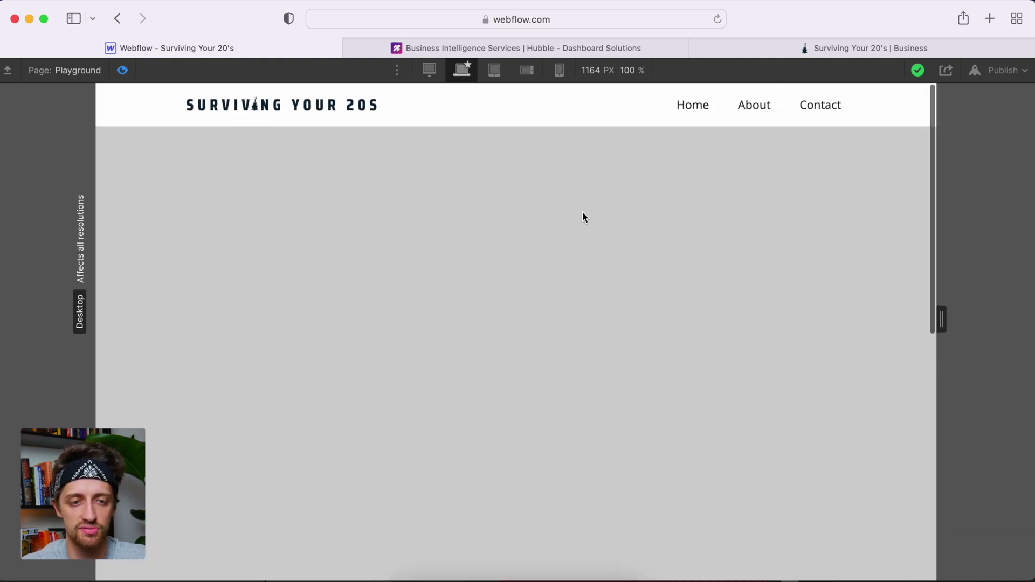
pyautogui.scroll(-2, 583, 217)
pyautogui.scroll(2, 582, 216)
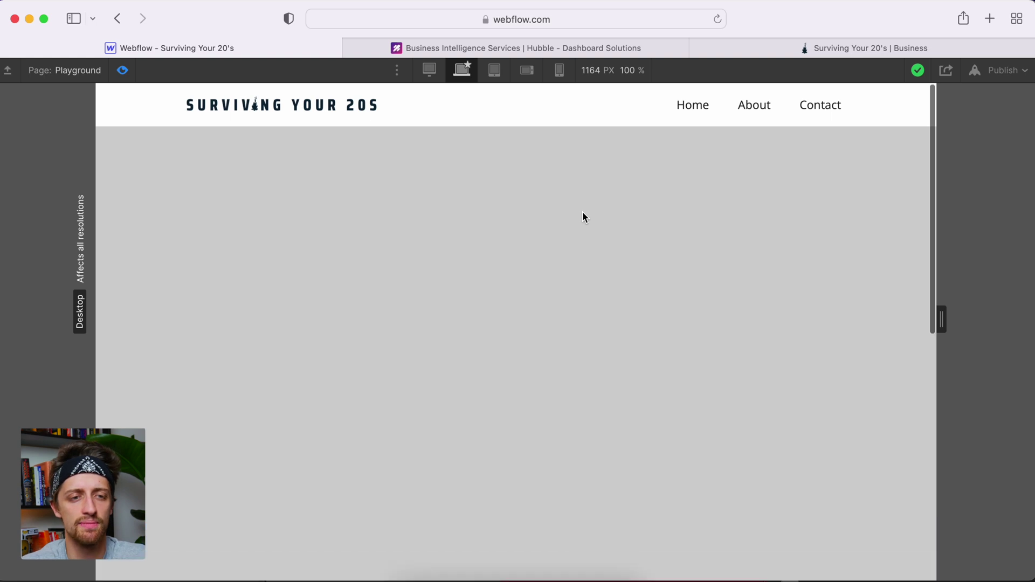
# Step: Change the 0.50 s Move action to In Cubic easing with a 0.25 s duration
pyautogui.click(124, 68)
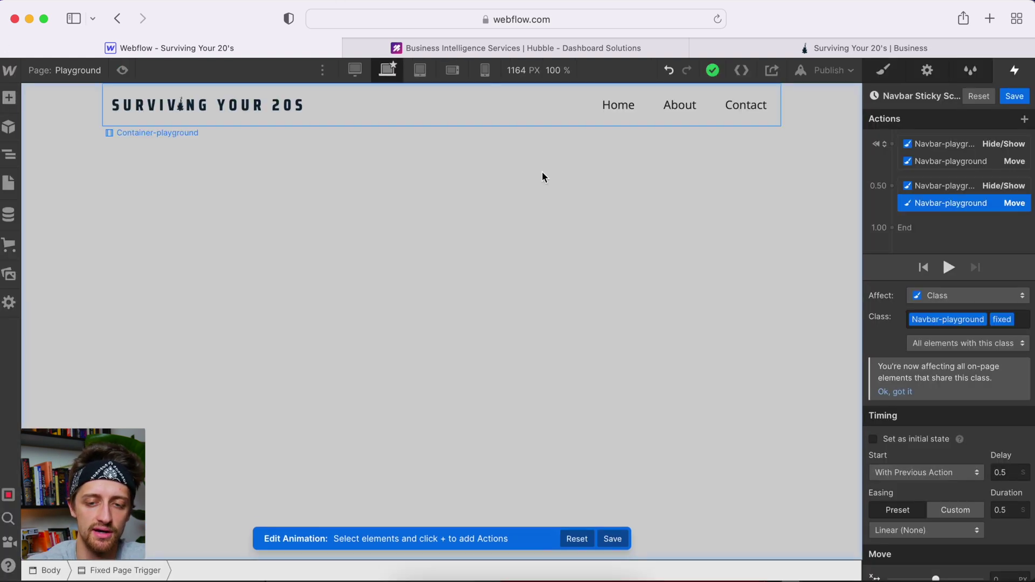
pyautogui.scroll(-2, 986, 347)
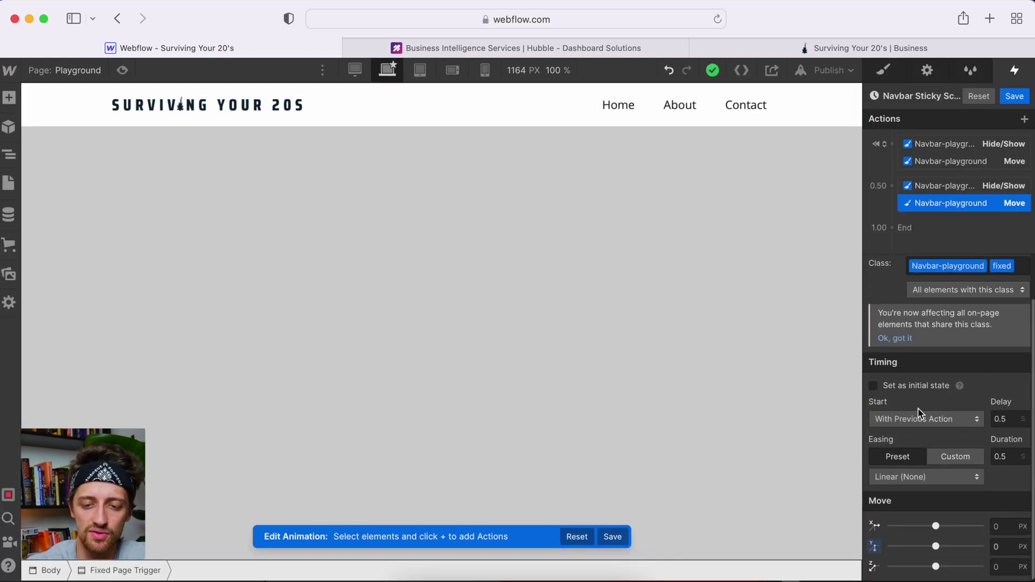
pyautogui.click(919, 476)
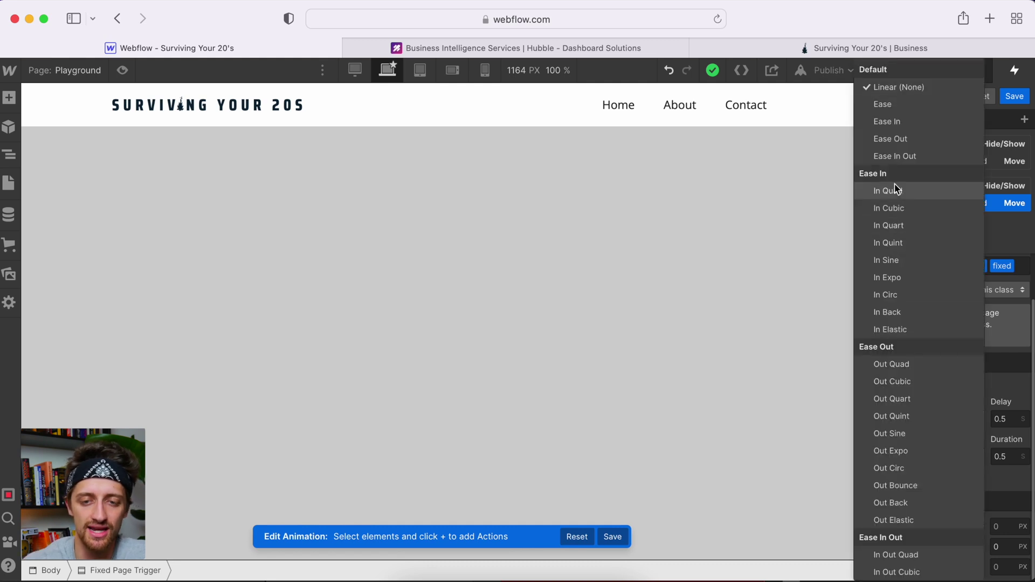
pyautogui.click(896, 208)
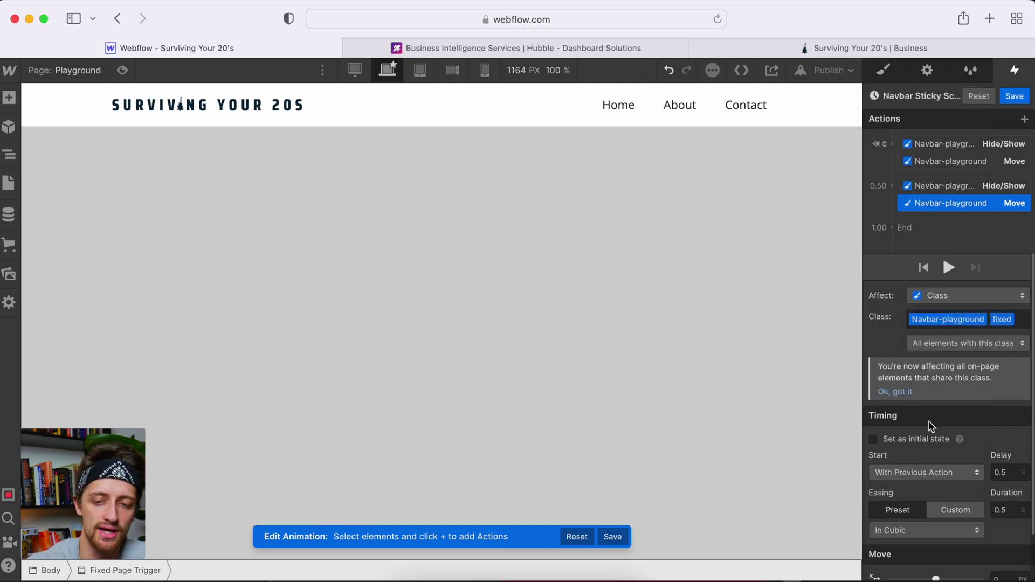
pyautogui.click(1002, 510)
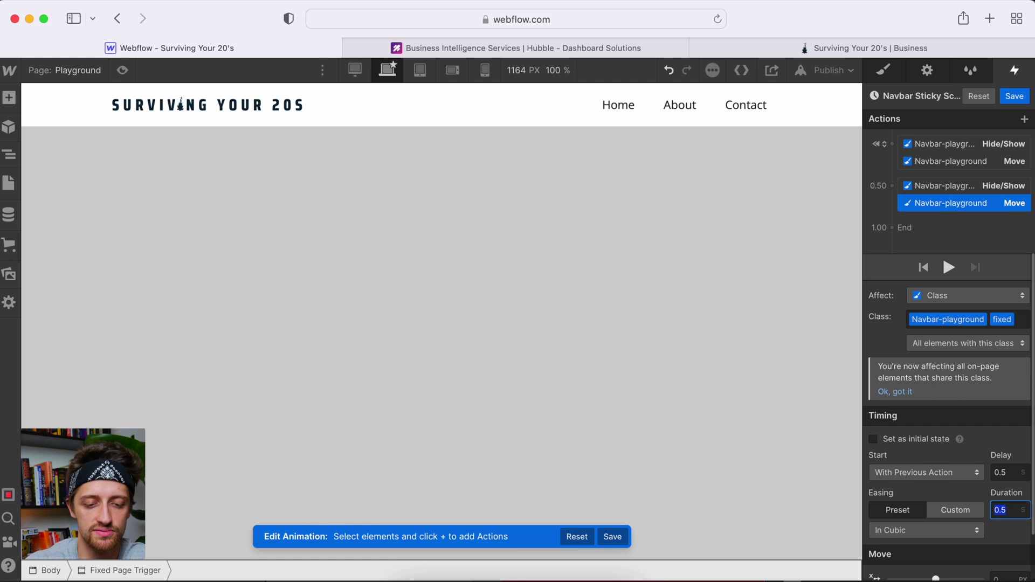
pyautogui.press('BackSpace')
pyautogui.write('.25')
pyautogui.press('Return')
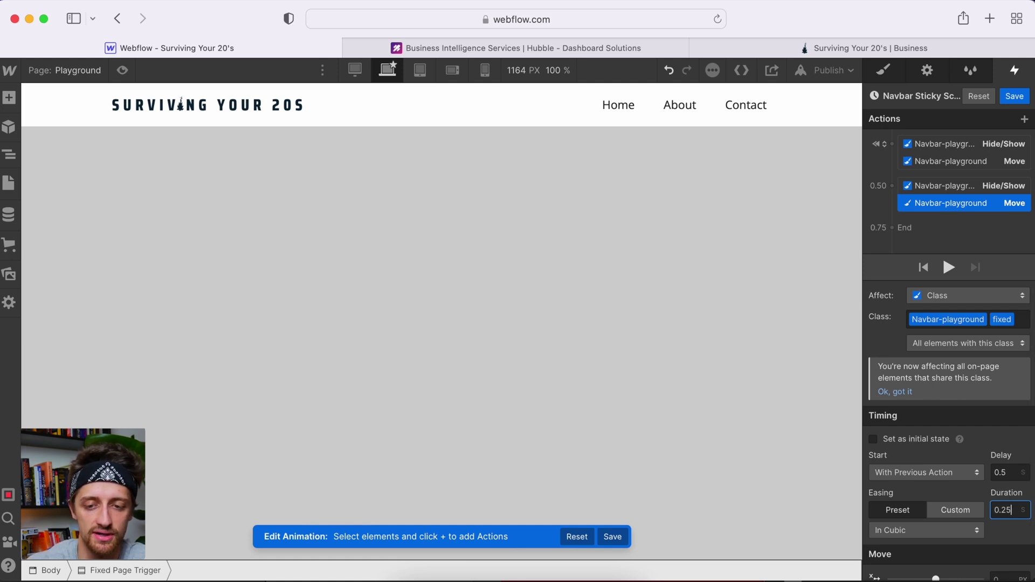
# Step: Select the Hide/Show action and preview the page again
pyautogui.click(941, 186)
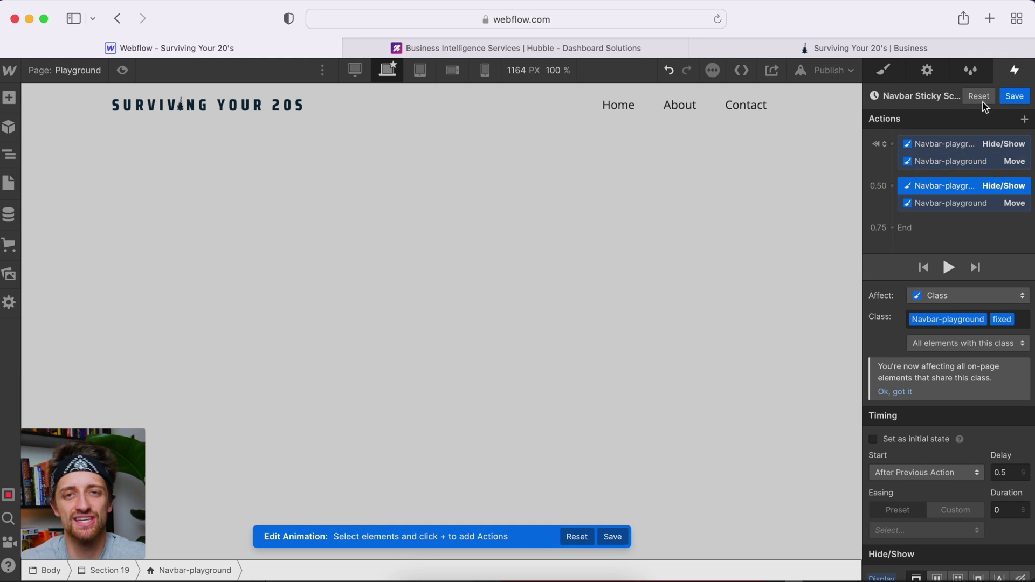
pyautogui.moveTo(687, 51)
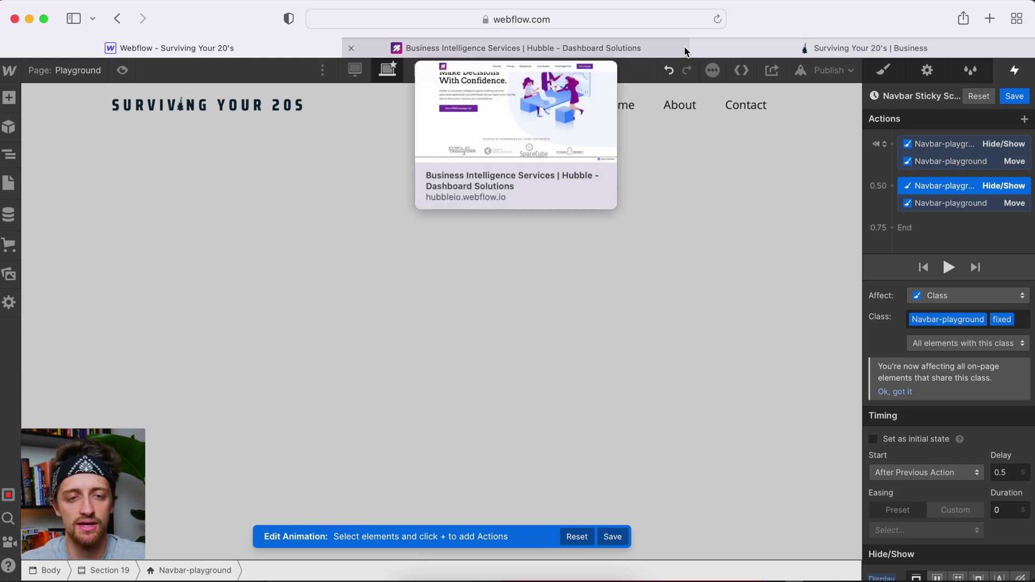
pyautogui.click(122, 70)
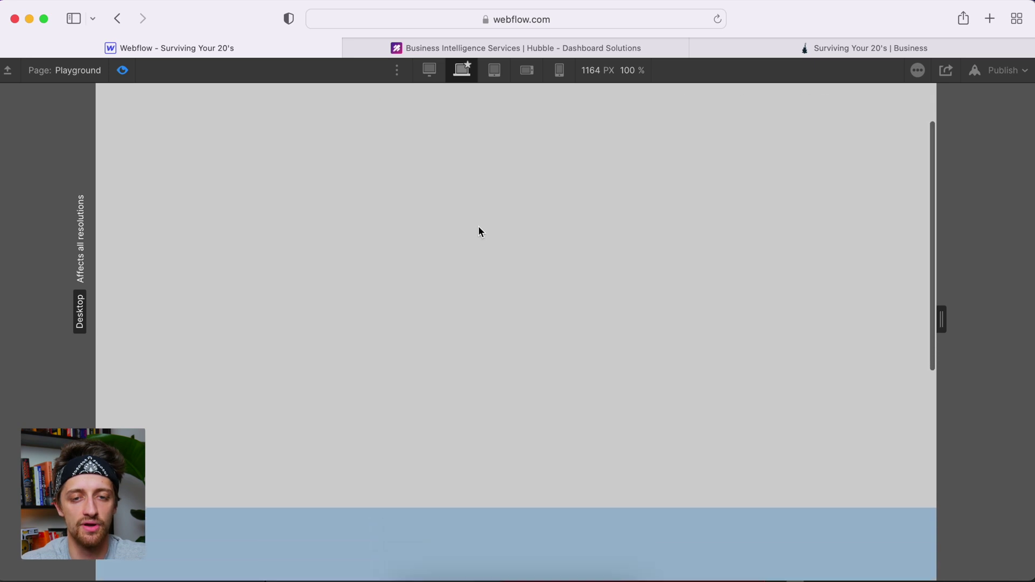
pyautogui.scroll(3, 478, 225)
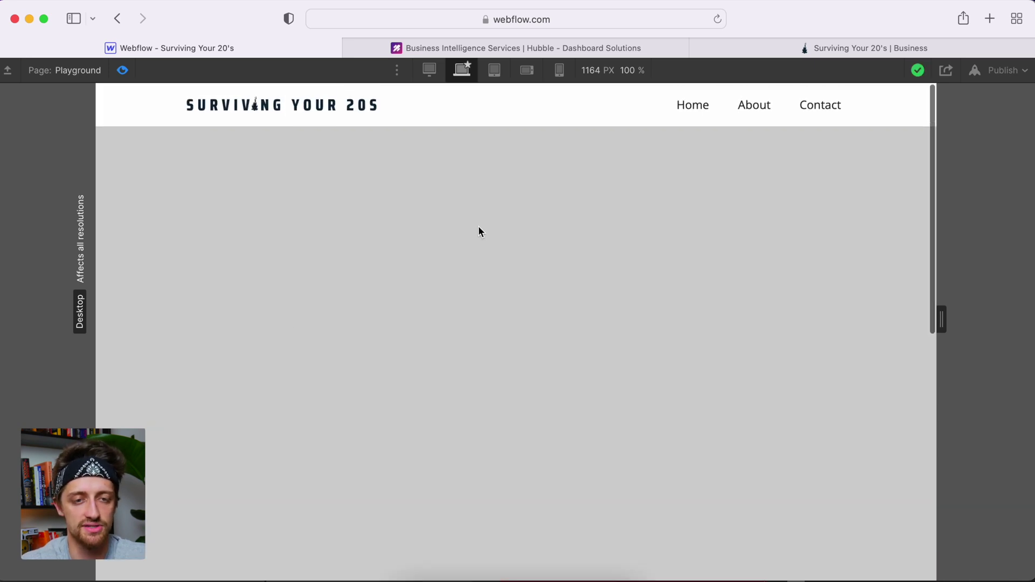
pyautogui.scroll(-2, 478, 225)
pyautogui.scroll(-1, 478, 231)
pyautogui.scroll(3, 478, 231)
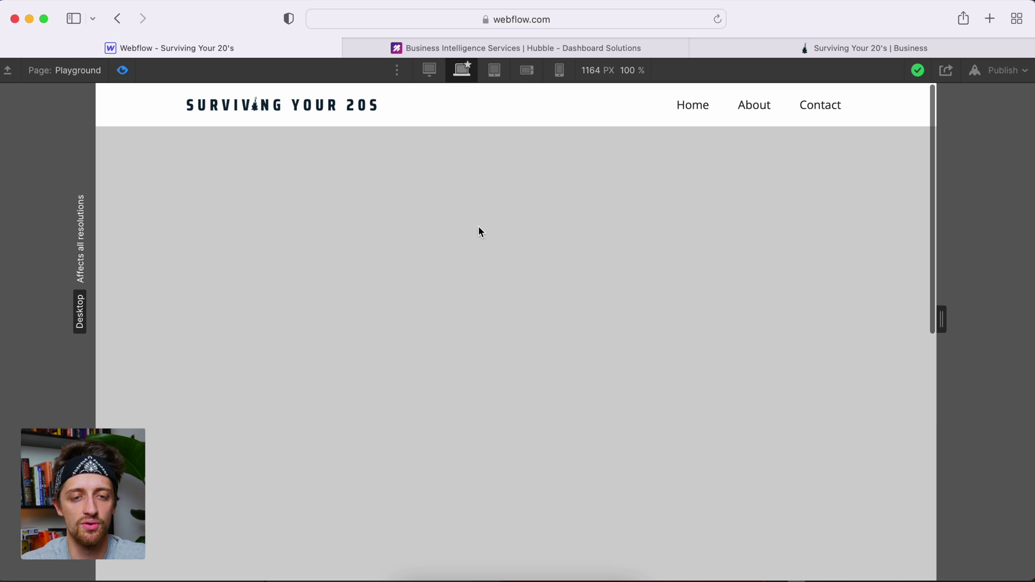
pyautogui.scroll(-3, 478, 231)
pyautogui.scroll(-2, 478, 231)
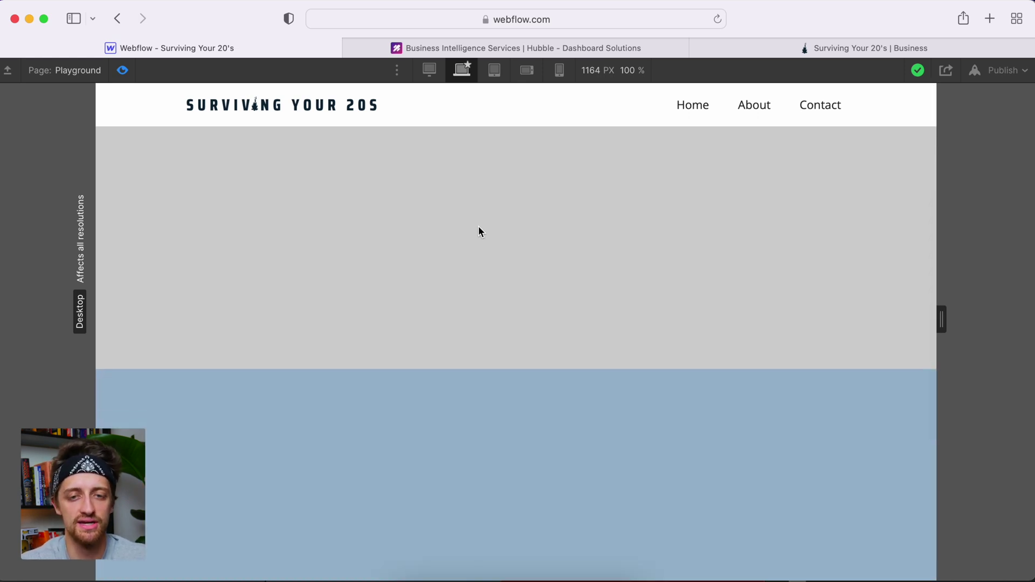
pyautogui.scroll(3, 478, 227)
pyautogui.scroll(-1, 478, 227)
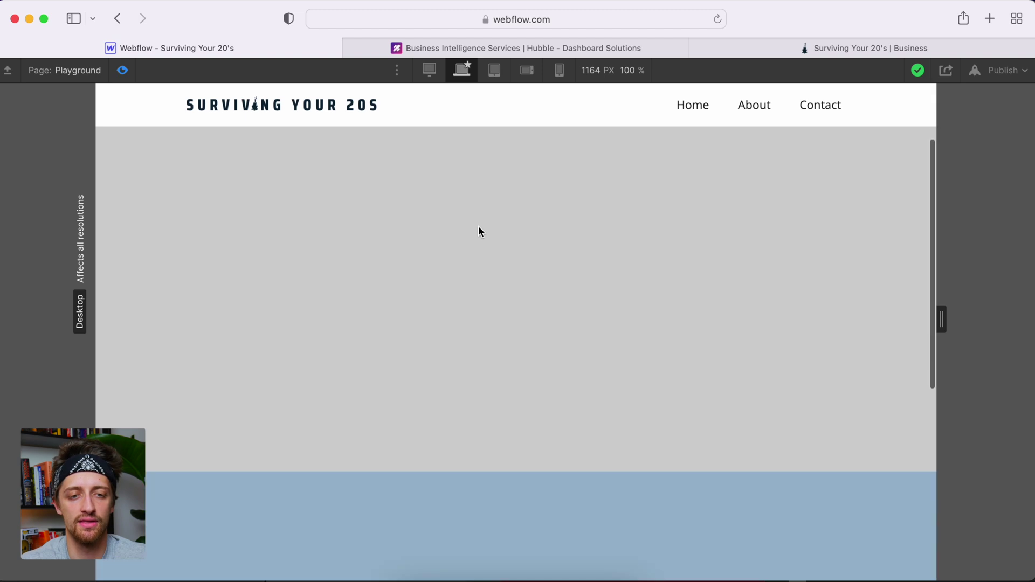
pyautogui.scroll(2, 478, 226)
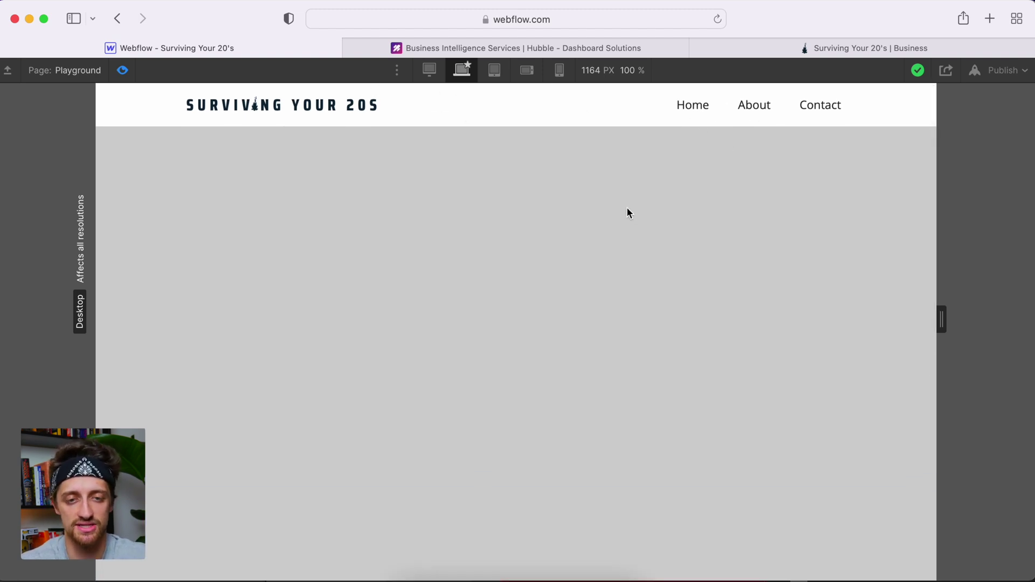
pyautogui.scroll(-5, 617, 204)
pyautogui.scroll(5, 617, 200)
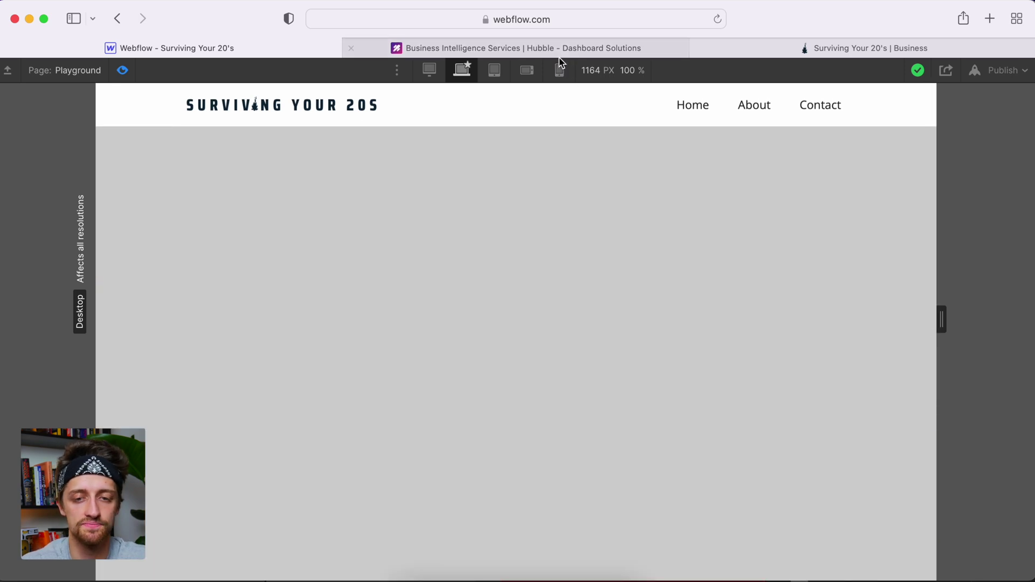
pyautogui.click(124, 71)
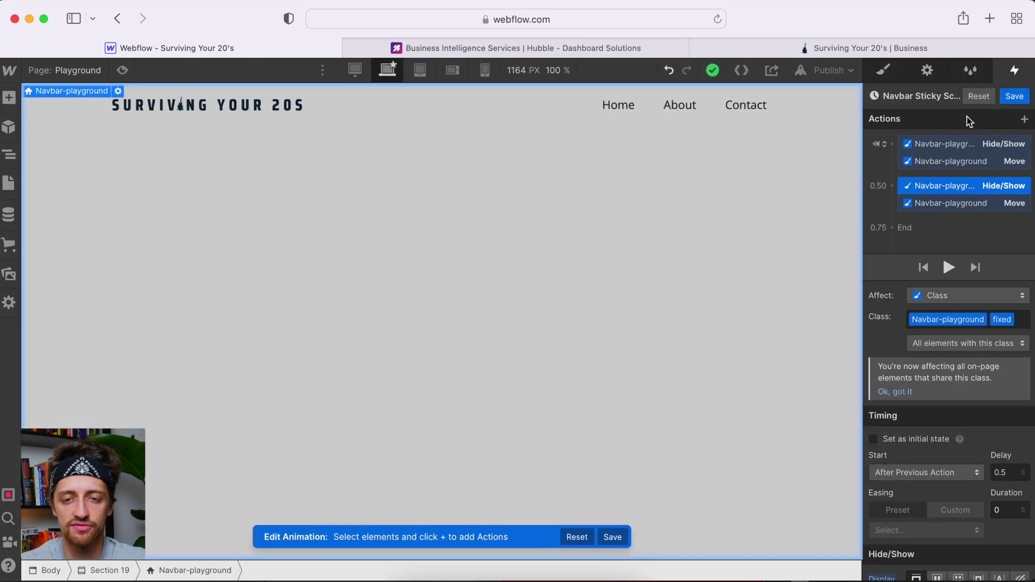
# Step: Save the animation and make When scrolled out of view start an animation
pyautogui.click(1014, 96)
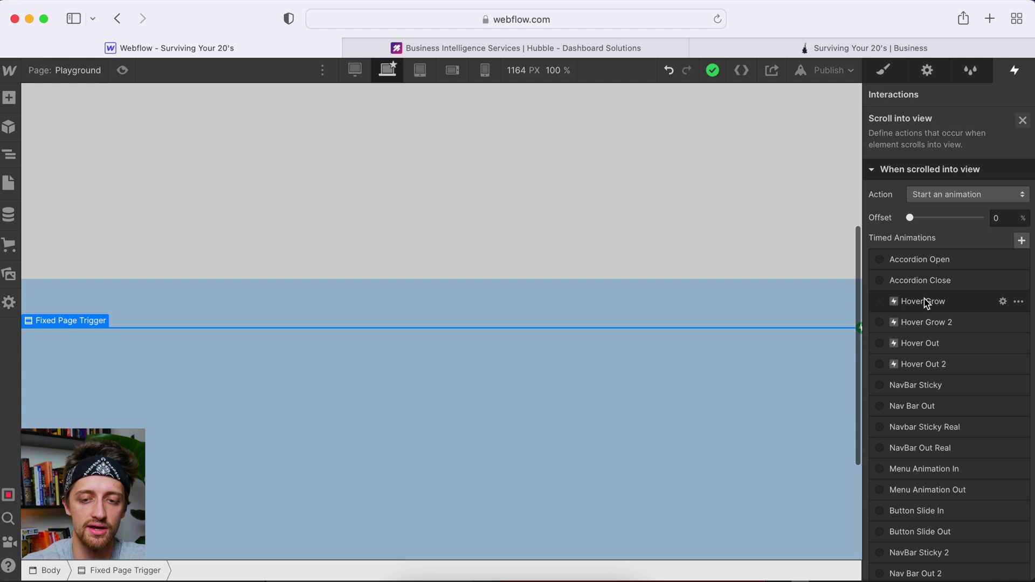
pyautogui.scroll(-5, 924, 299)
pyautogui.scroll(-4, 924, 299)
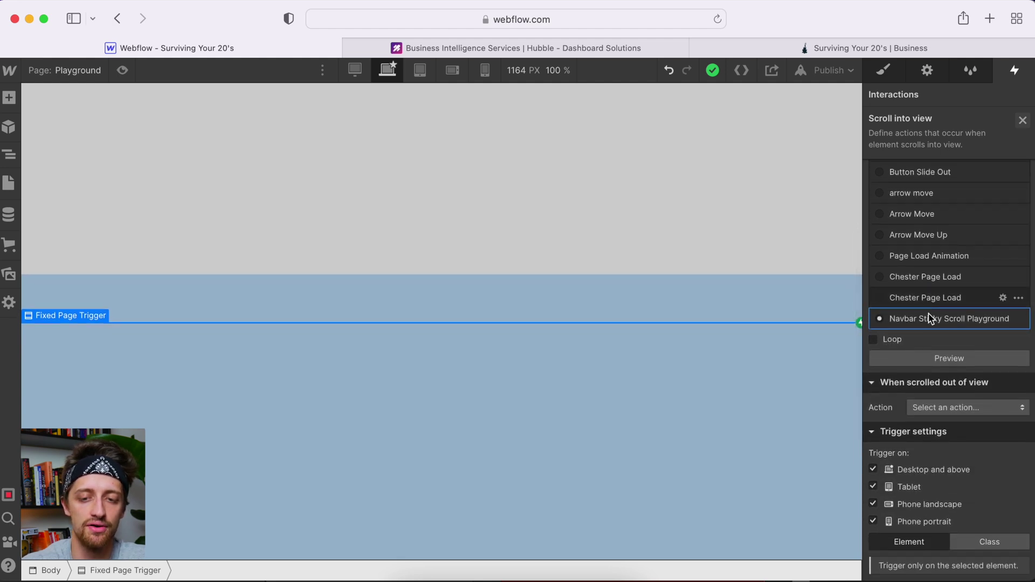
pyautogui.click(930, 407)
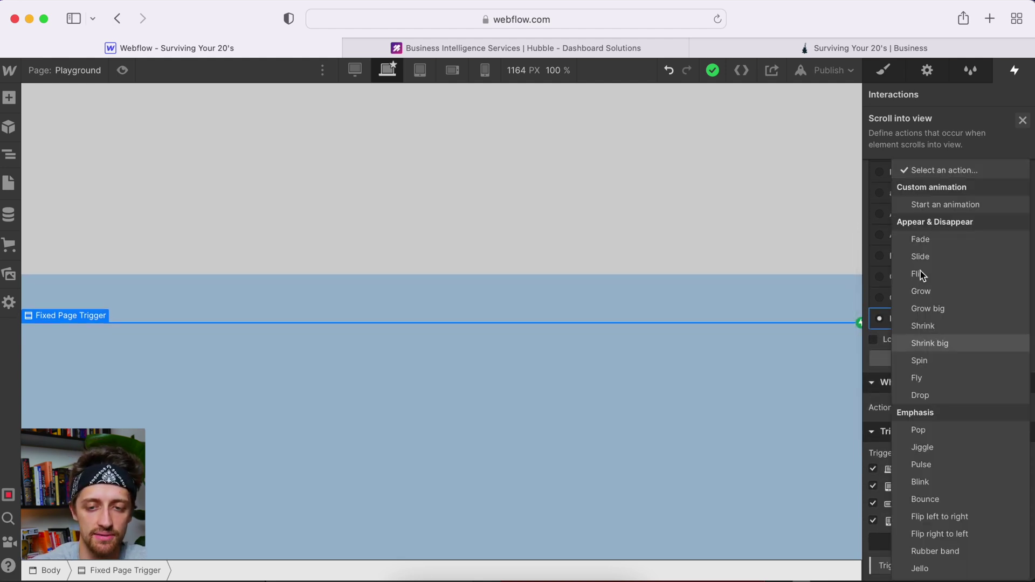
pyautogui.click(939, 208)
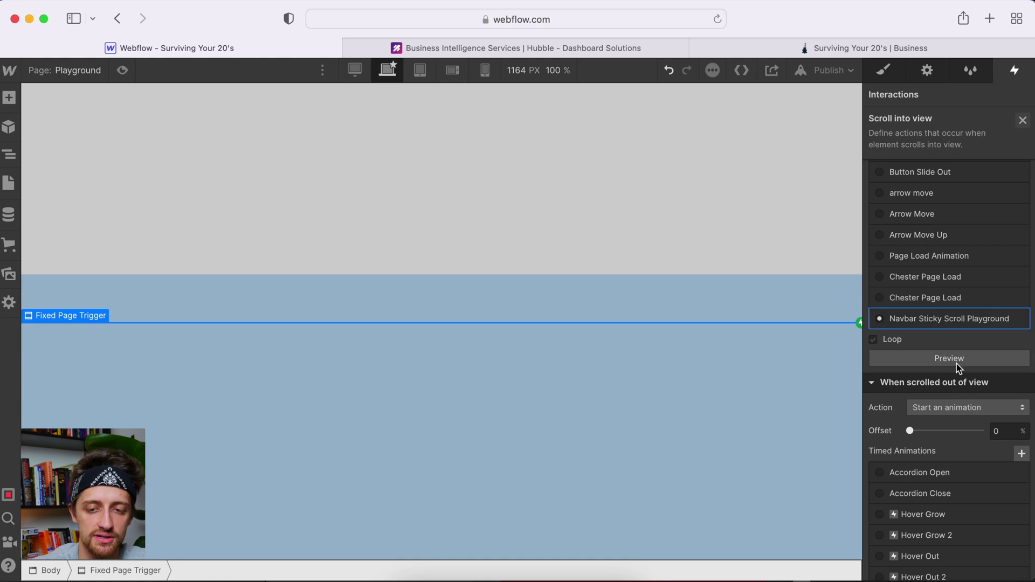
pyautogui.scroll(-2, 957, 447)
# Step: Create a new timed animation named 'Navbar Sticky Scroll Out Playground'
pyautogui.click(1020, 398)
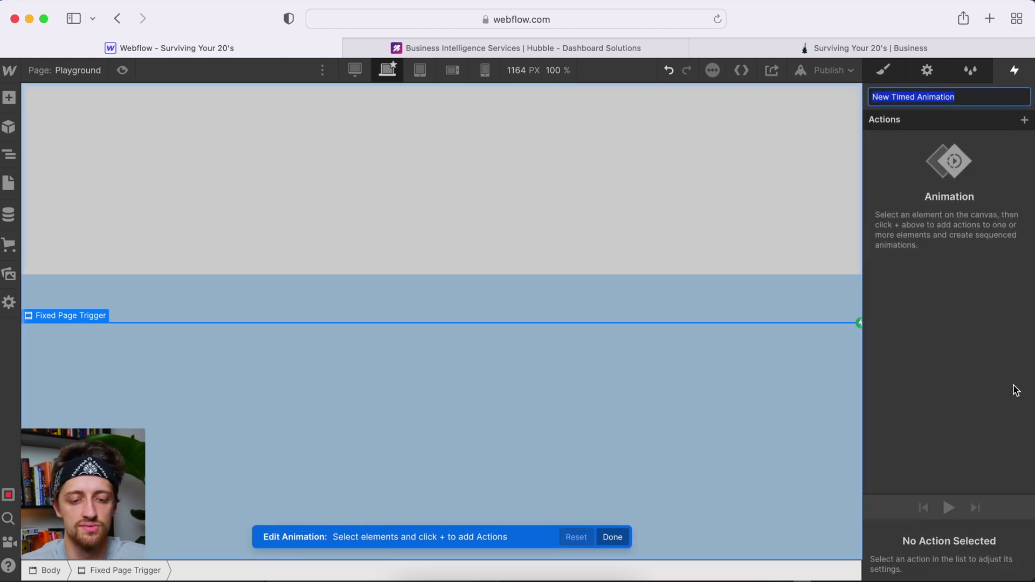
pyautogui.write('Nav')
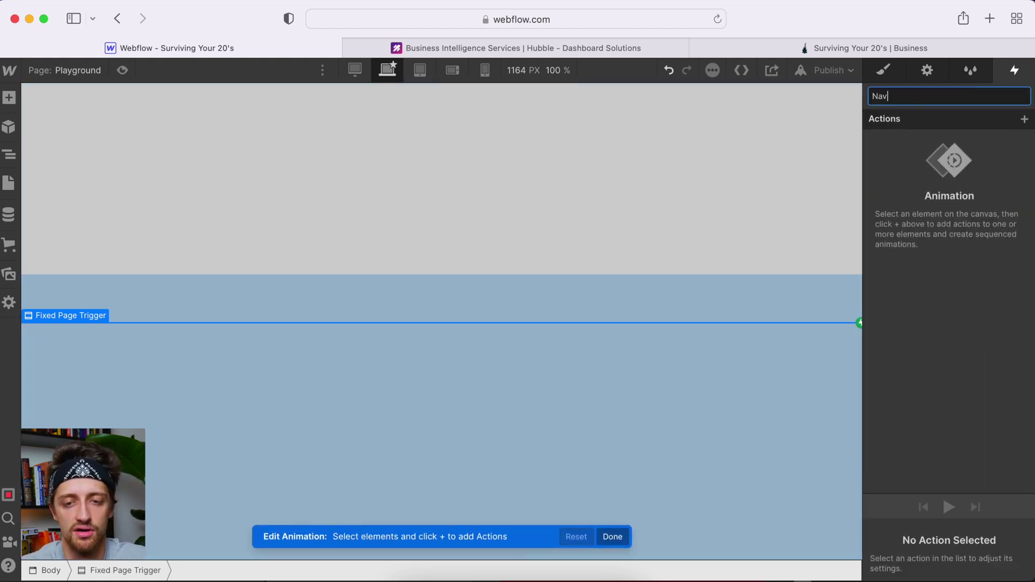
pyautogui.write('bar Sticky Scroll O')
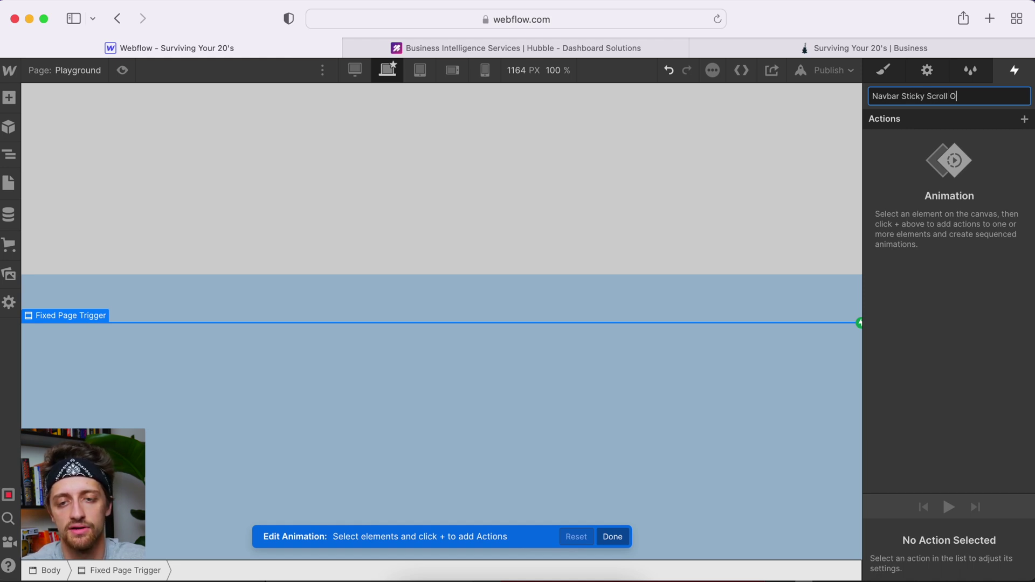
pyautogui.write('ut Playground')
pyautogui.press('Return')
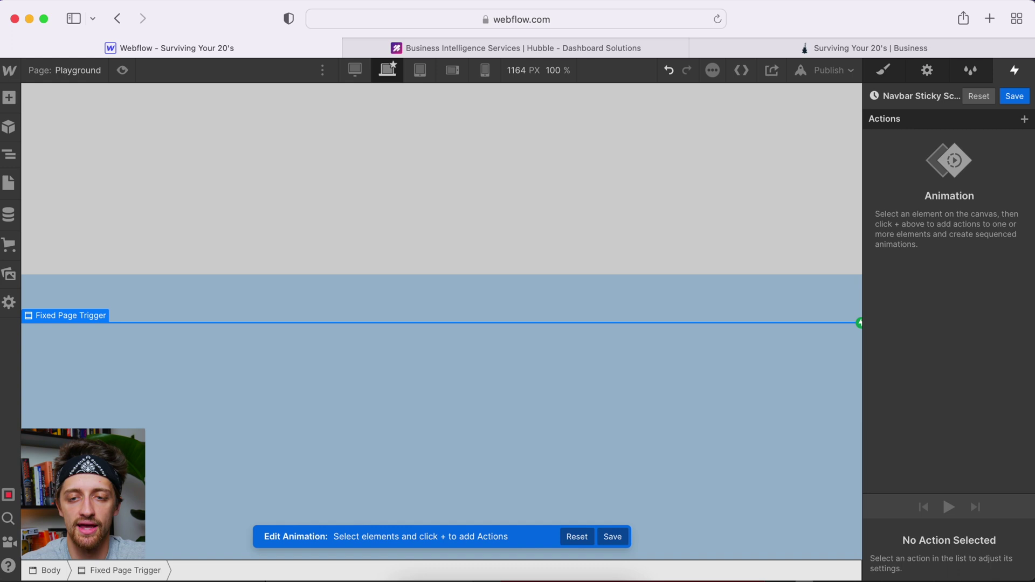
# Step: Add a Move action on the fixed navbar with a Y offset of -100 px
pyautogui.click(953, 162)
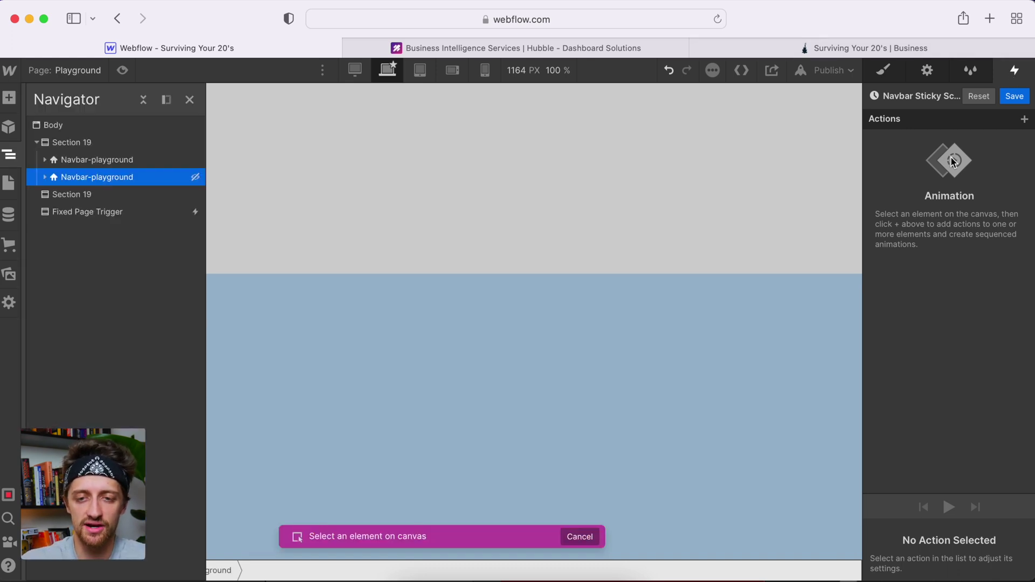
pyautogui.click(1025, 120)
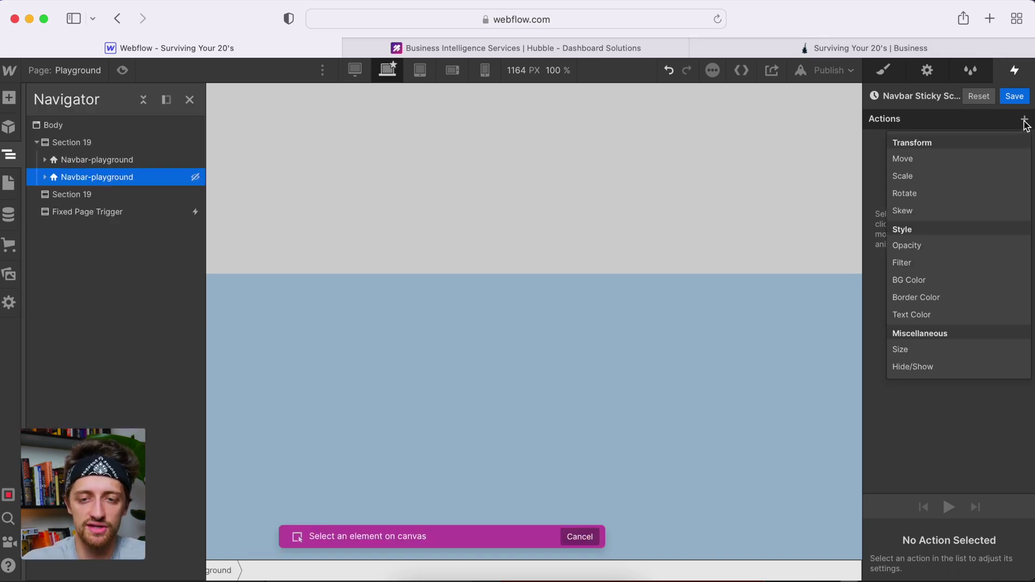
pyautogui.click(948, 159)
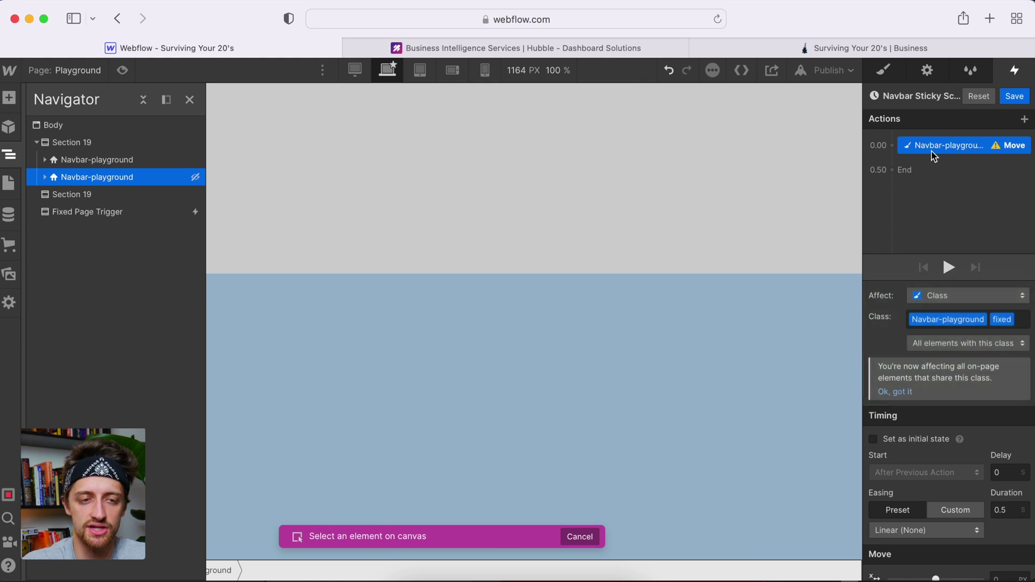
pyautogui.rightClick(934, 156)
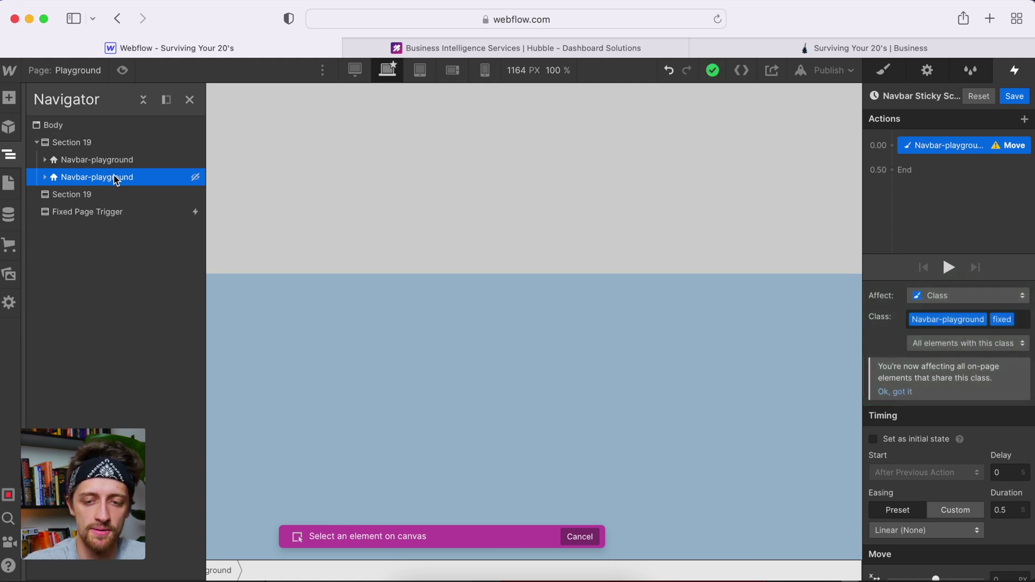
pyautogui.scroll(-2, 906, 399)
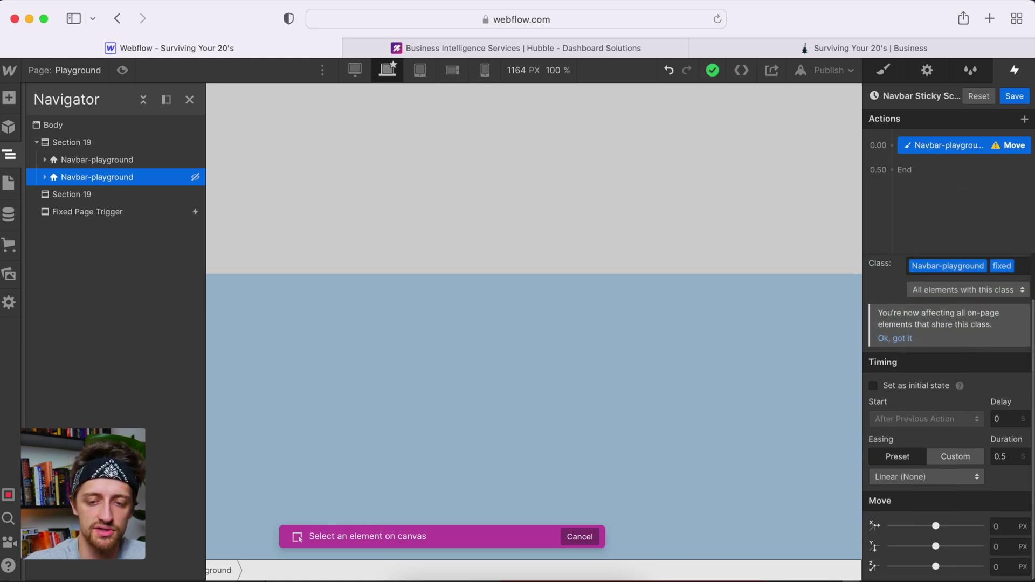
pyautogui.click(1006, 547)
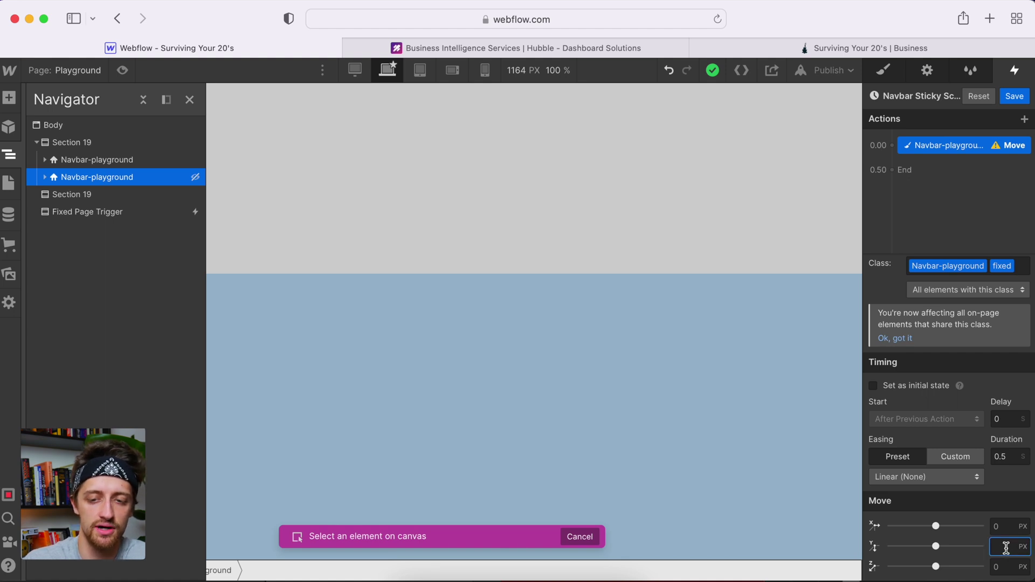
pyautogui.write('-100')
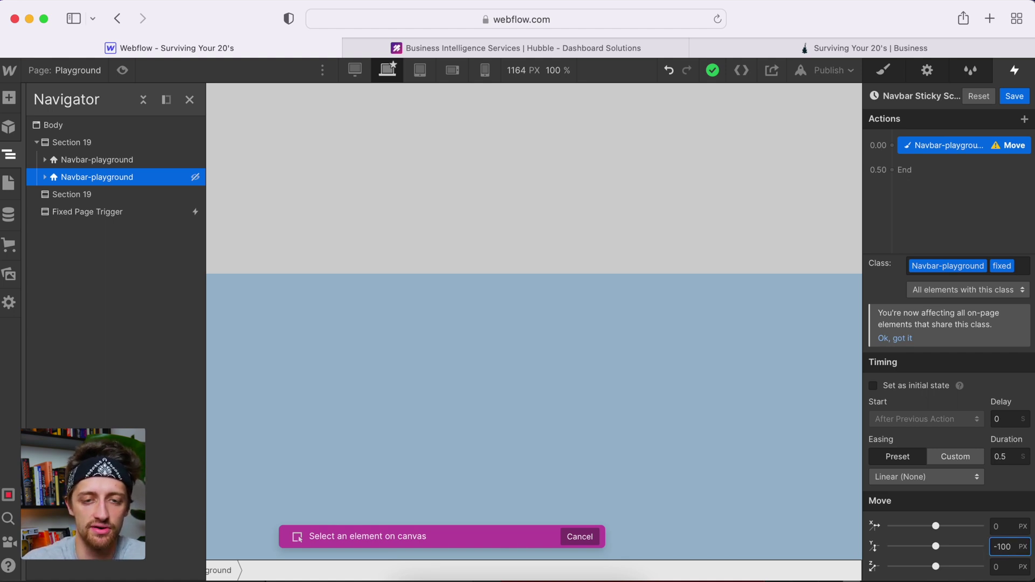
pyautogui.press('Return')
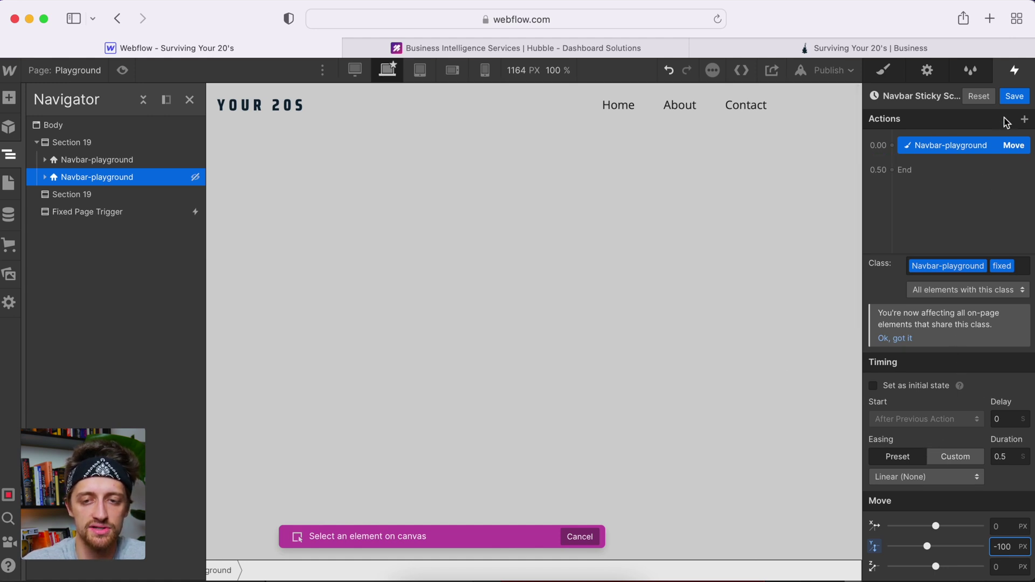
# Step: Add a Hide/Show action with a 0.25 s delay that sets the fixed navbar's display to none
pyautogui.moveTo(942, 145); pyautogui.dragTo(890, 153)
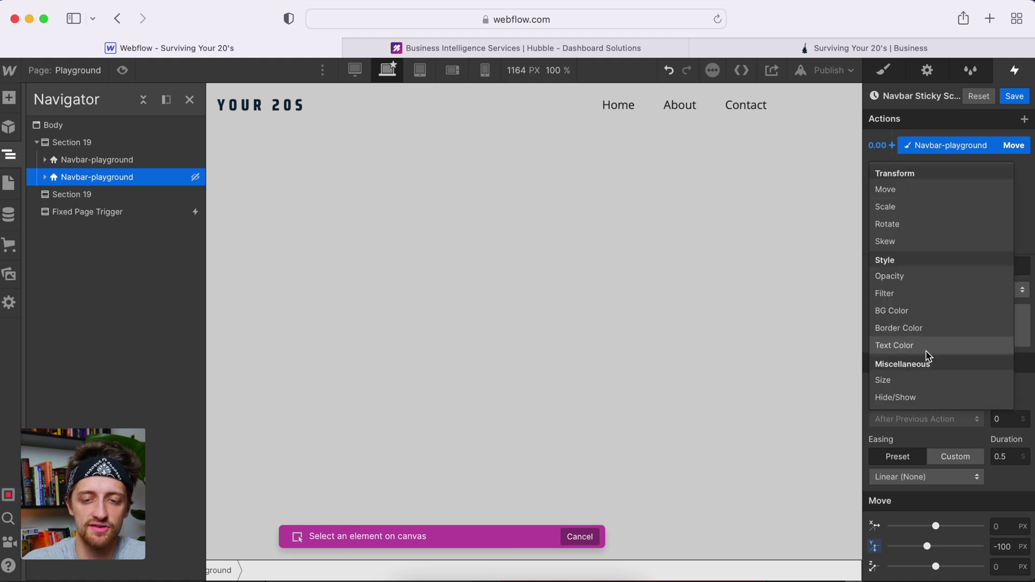
pyautogui.click(922, 399)
pyautogui.click(1002, 457)
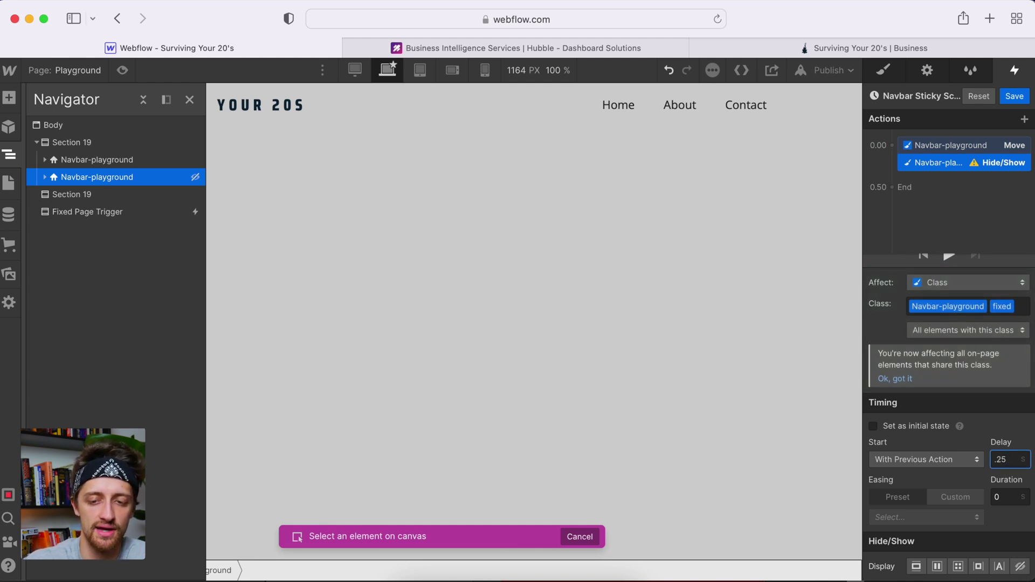
pyautogui.write('.25')
pyautogui.press('Return')
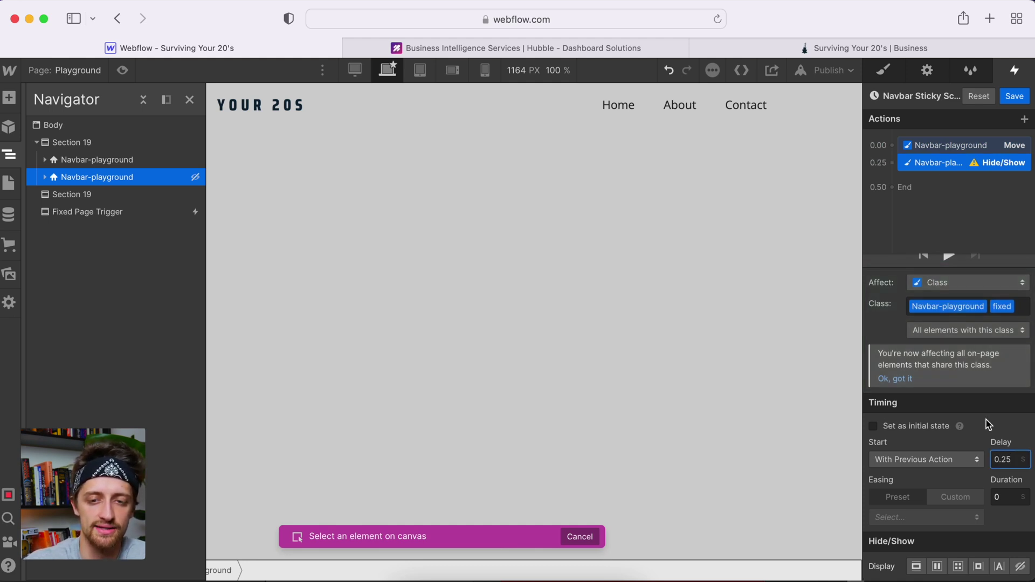
pyautogui.click(1020, 567)
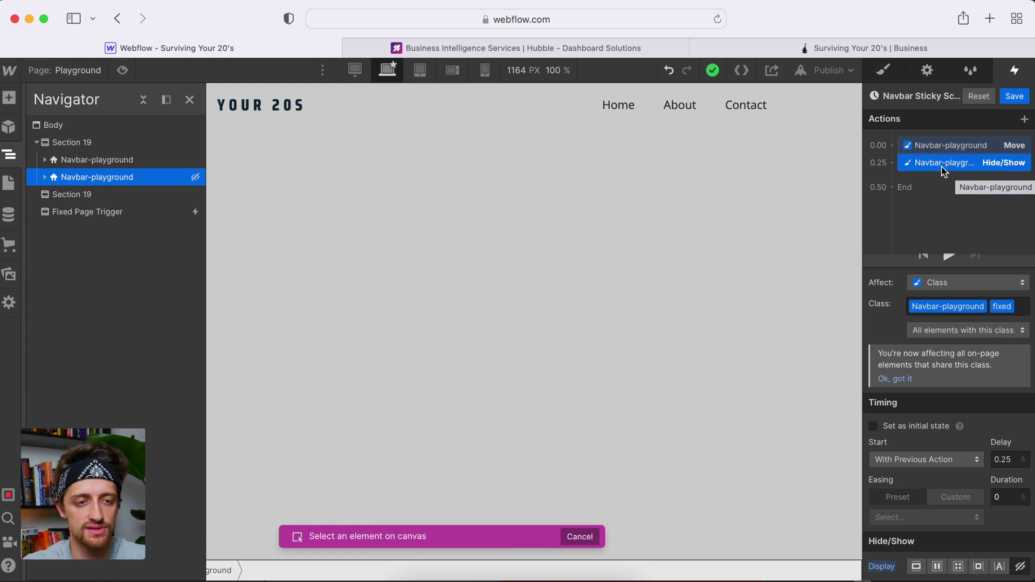
pyautogui.click(122, 70)
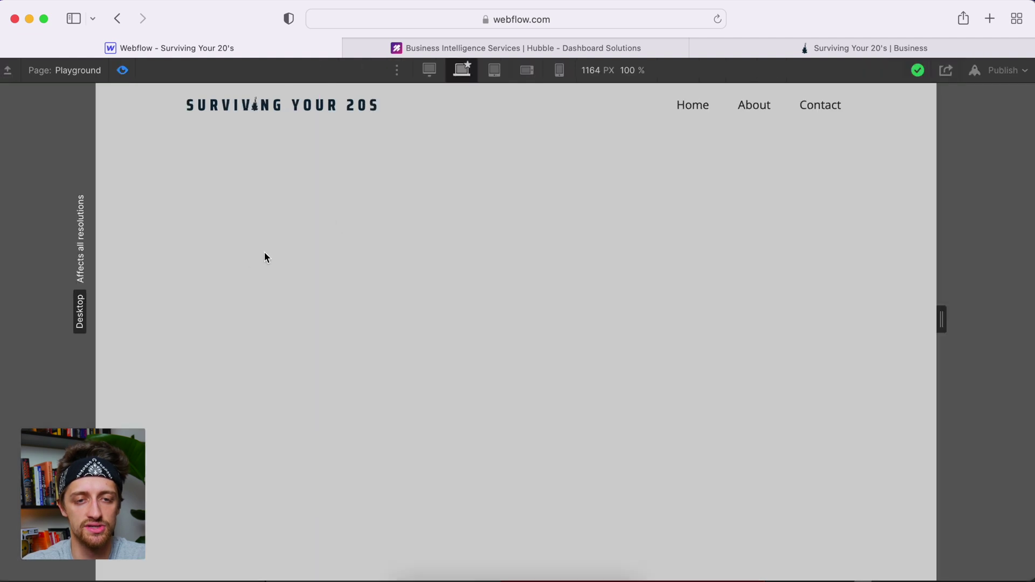
pyautogui.scroll(-3, 248, 261)
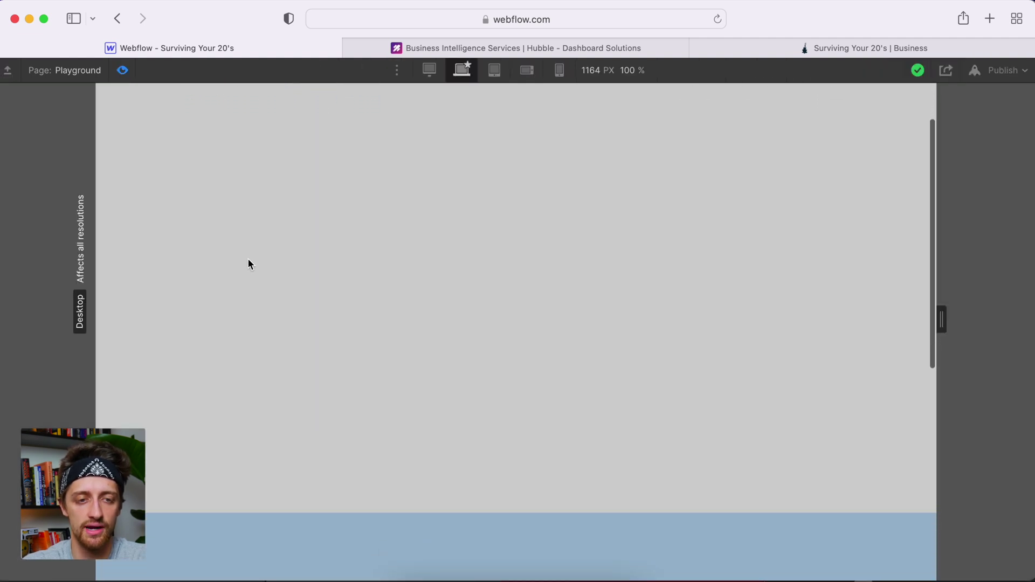
pyautogui.scroll(3, 248, 264)
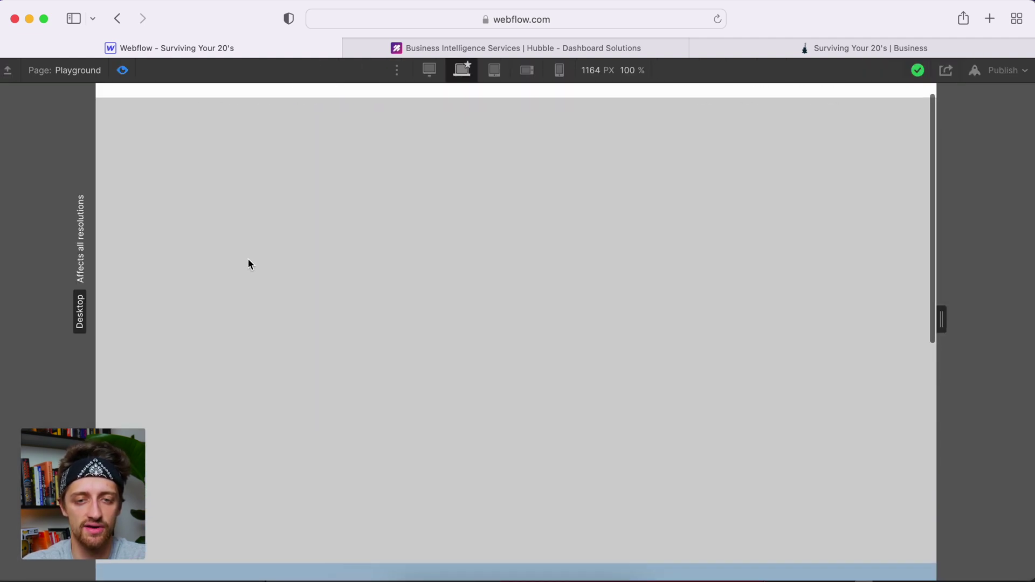
pyautogui.scroll(-3, 248, 265)
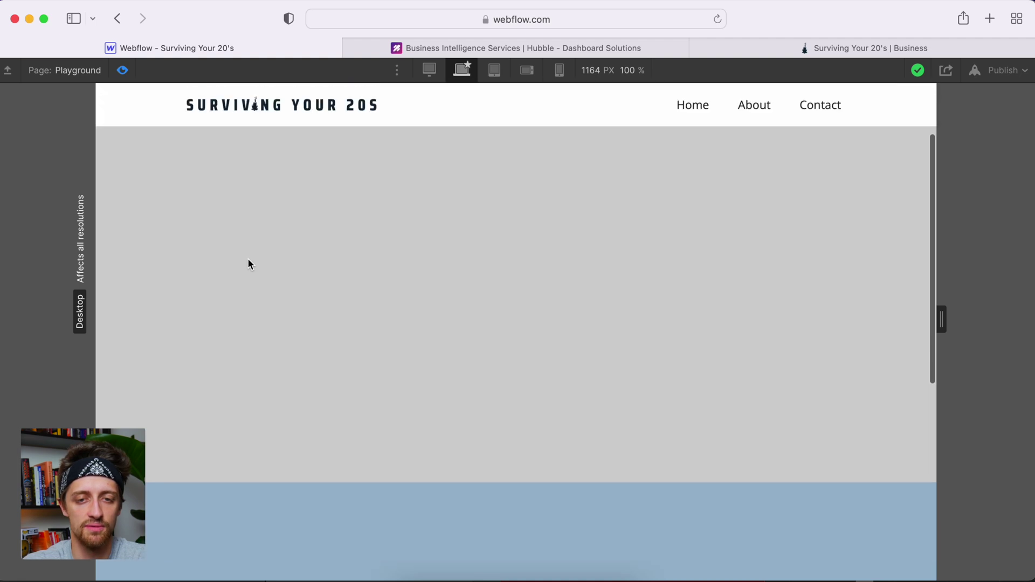
pyautogui.scroll(3, 249, 264)
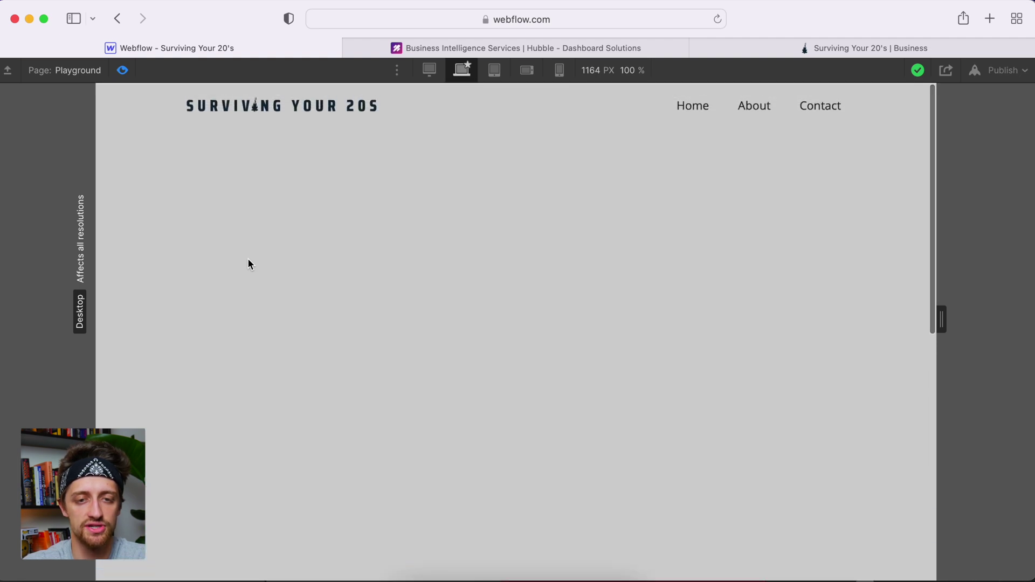
pyautogui.scroll(-2, 248, 264)
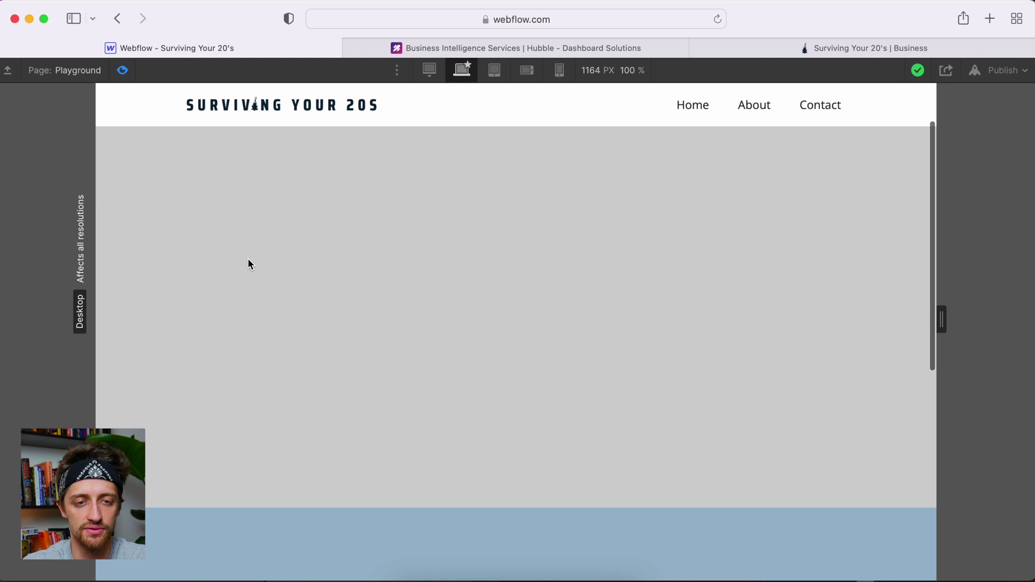
pyautogui.scroll(2, 248, 265)
pyautogui.scroll(-3, 248, 264)
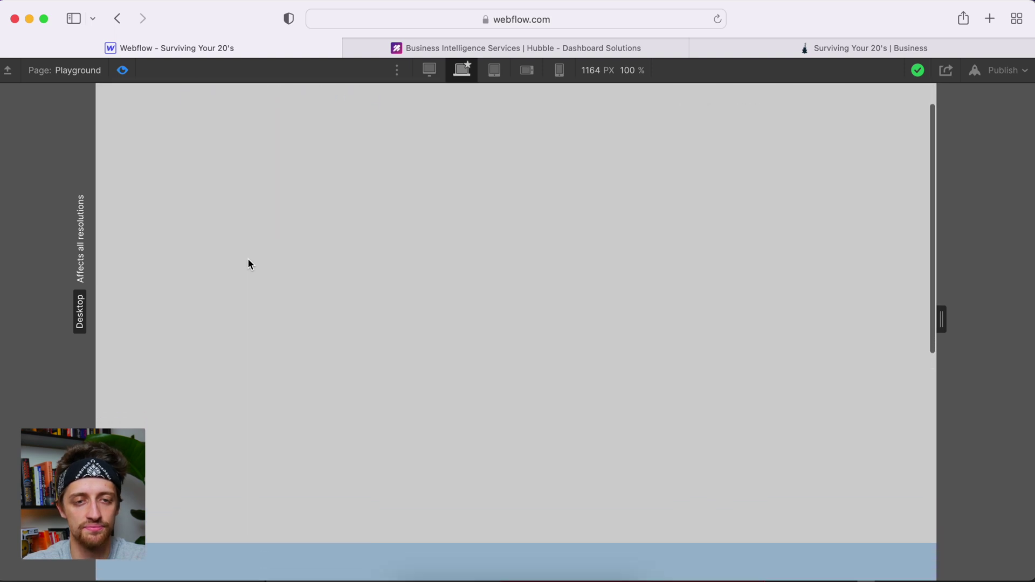
pyautogui.scroll(3, 248, 264)
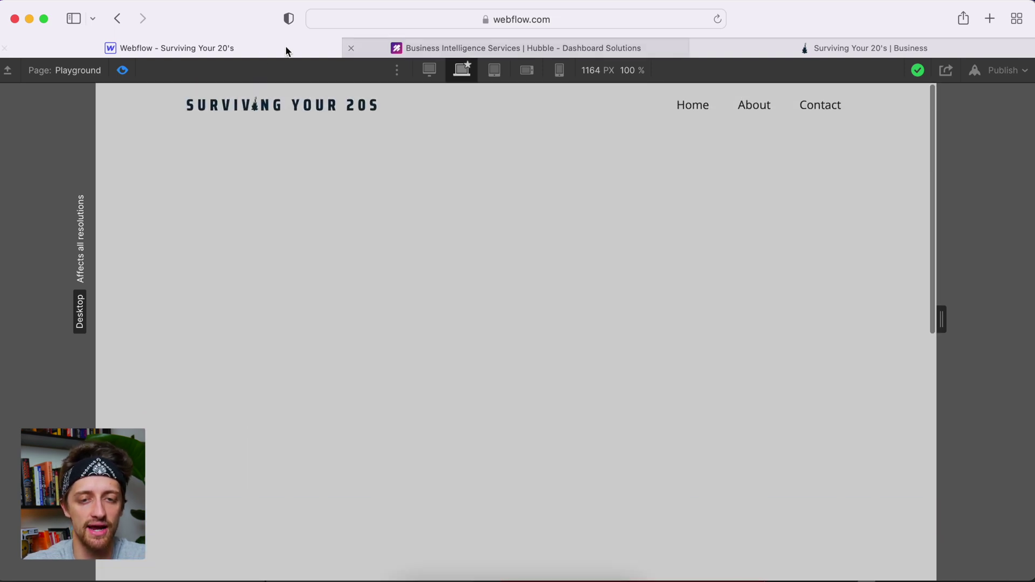
pyautogui.click(123, 70)
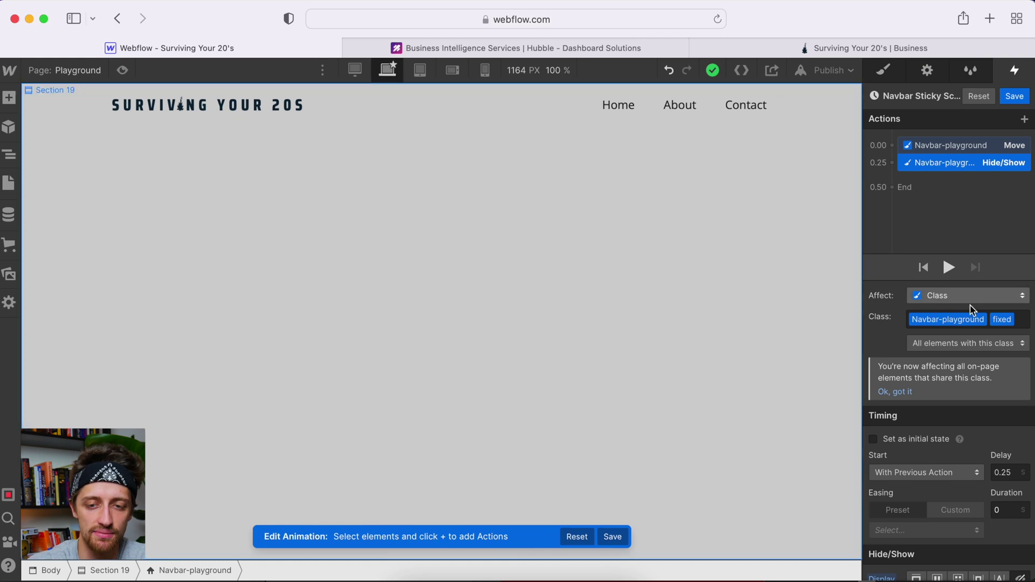
# Step: Change the navbar Move action's easing to In Cubic, then preview the page
pyautogui.scroll(-1, 917, 428)
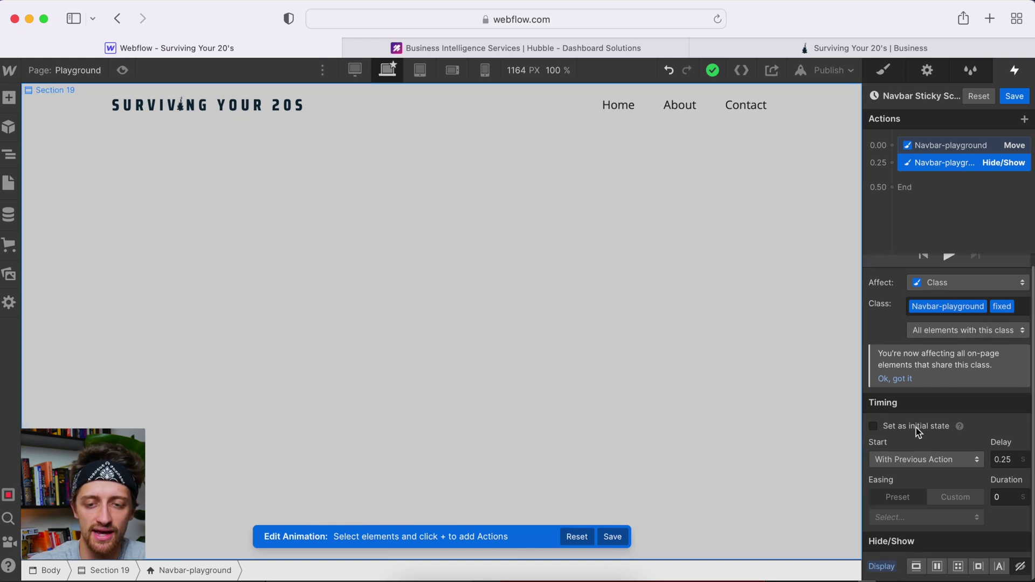
pyautogui.click(957, 151)
pyautogui.scroll(-2, 911, 522)
pyautogui.click(916, 492)
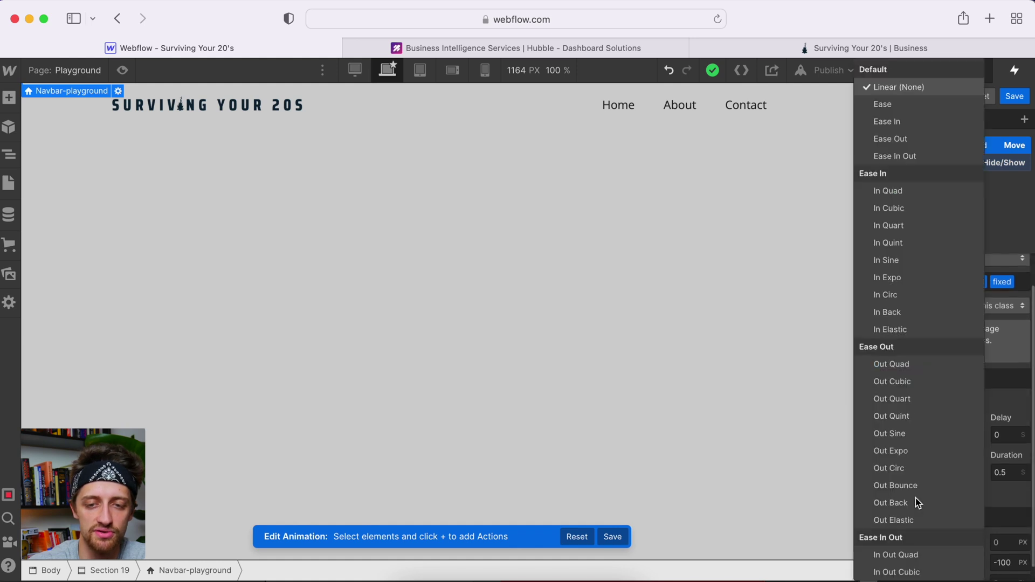
pyautogui.click(913, 209)
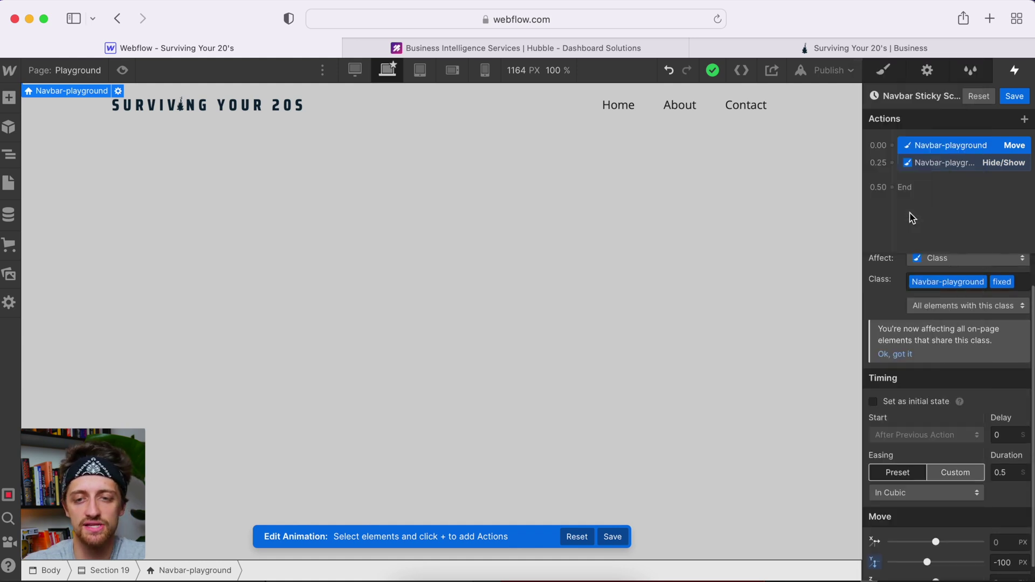
pyautogui.press('super+shift+p')
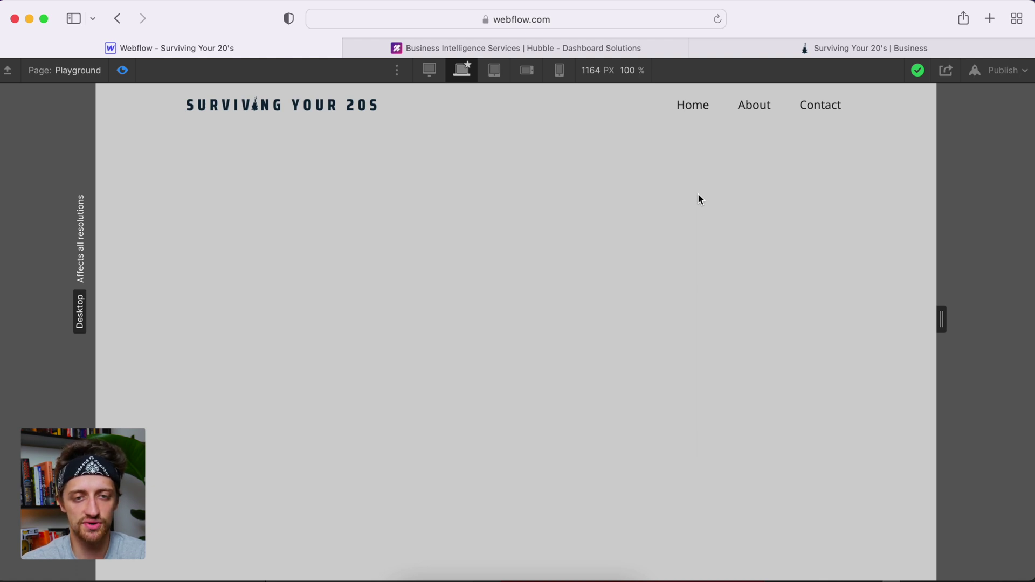
pyautogui.scroll(-3, 698, 199)
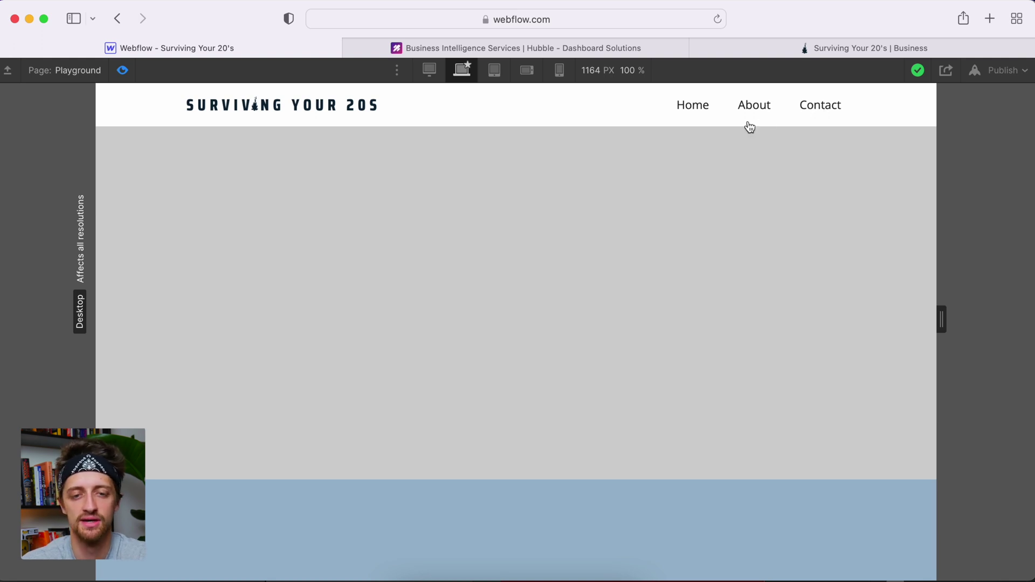
pyautogui.scroll(5, 665, 177)
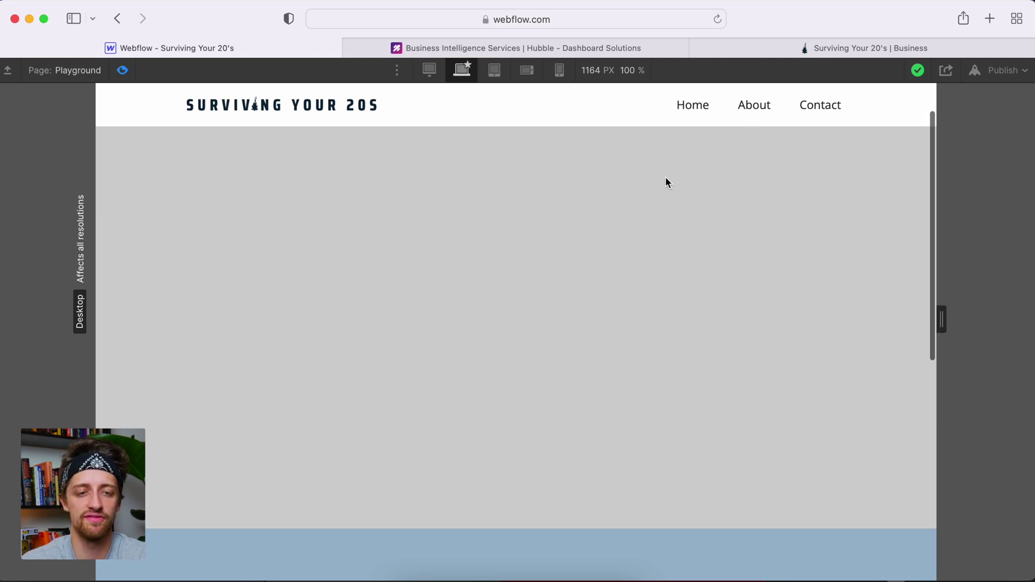